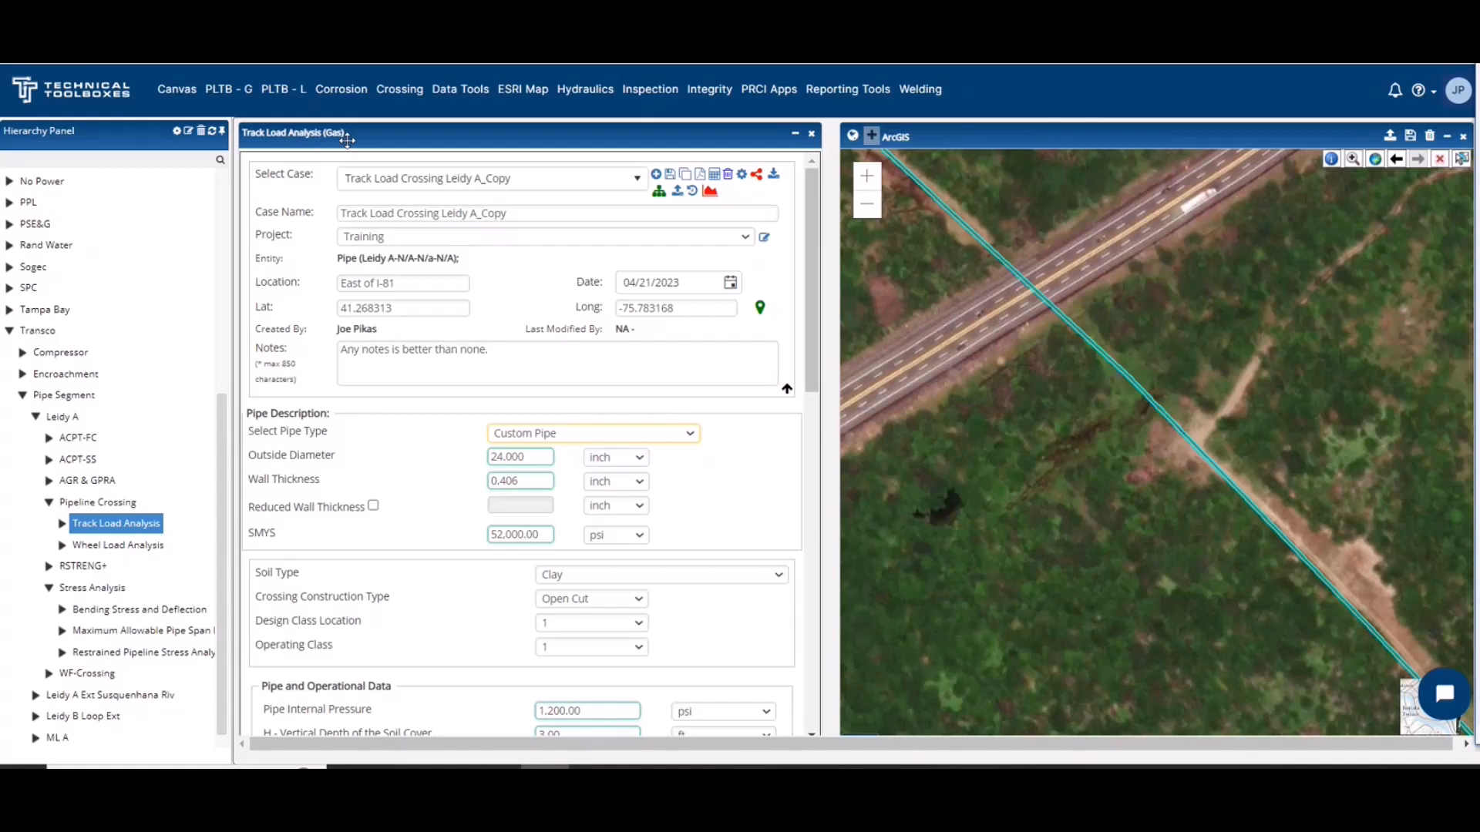
Pick the case's point location on the pipeline at the dirt road southeast of the highway, about latitude 41.2467, longitude -75.7712.
left_click(282, 89)
mouse_move(303, 150)
left_click(759, 309)
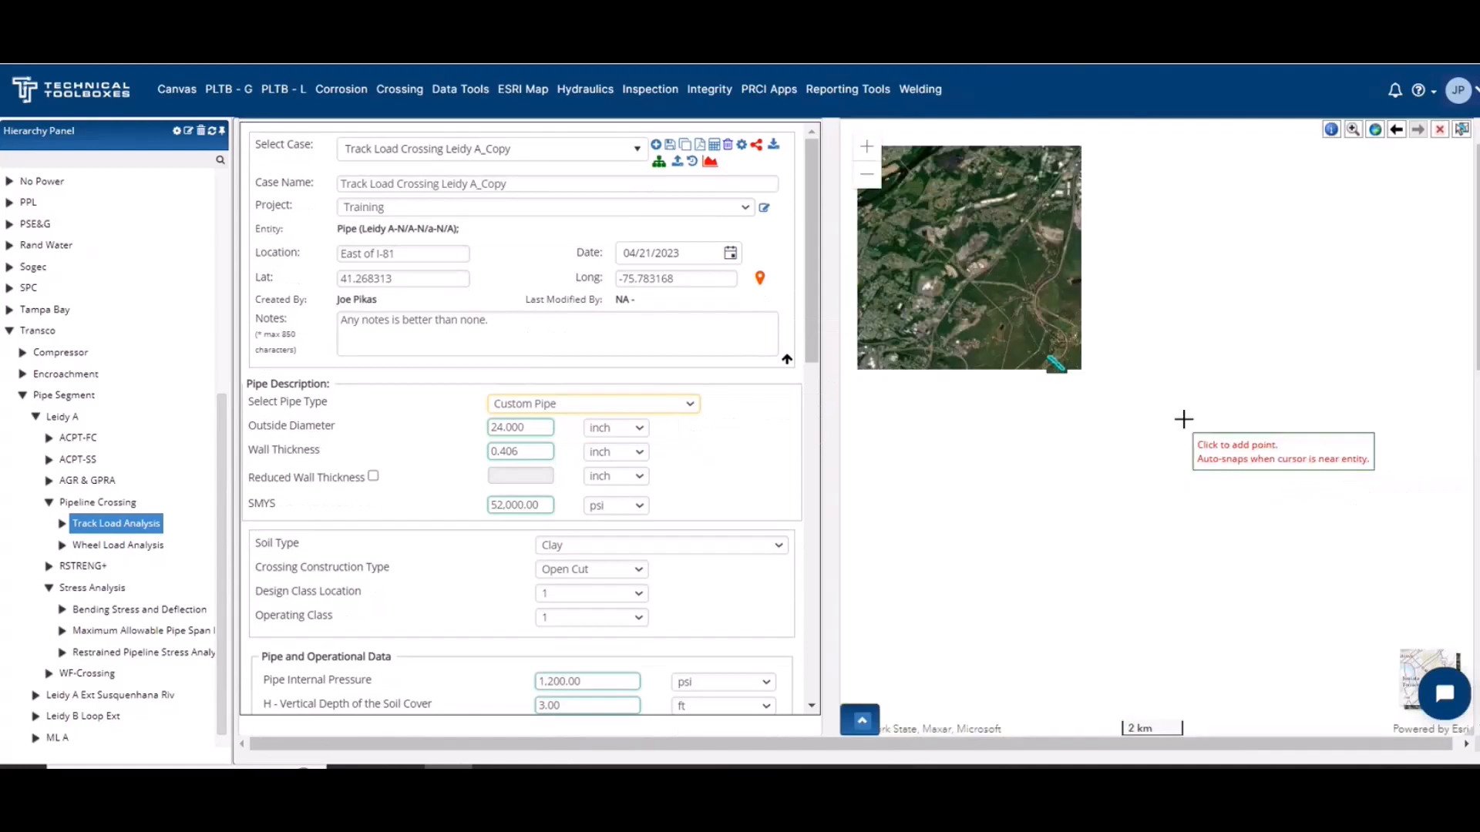
scroll(1026, 362, "up", 4)
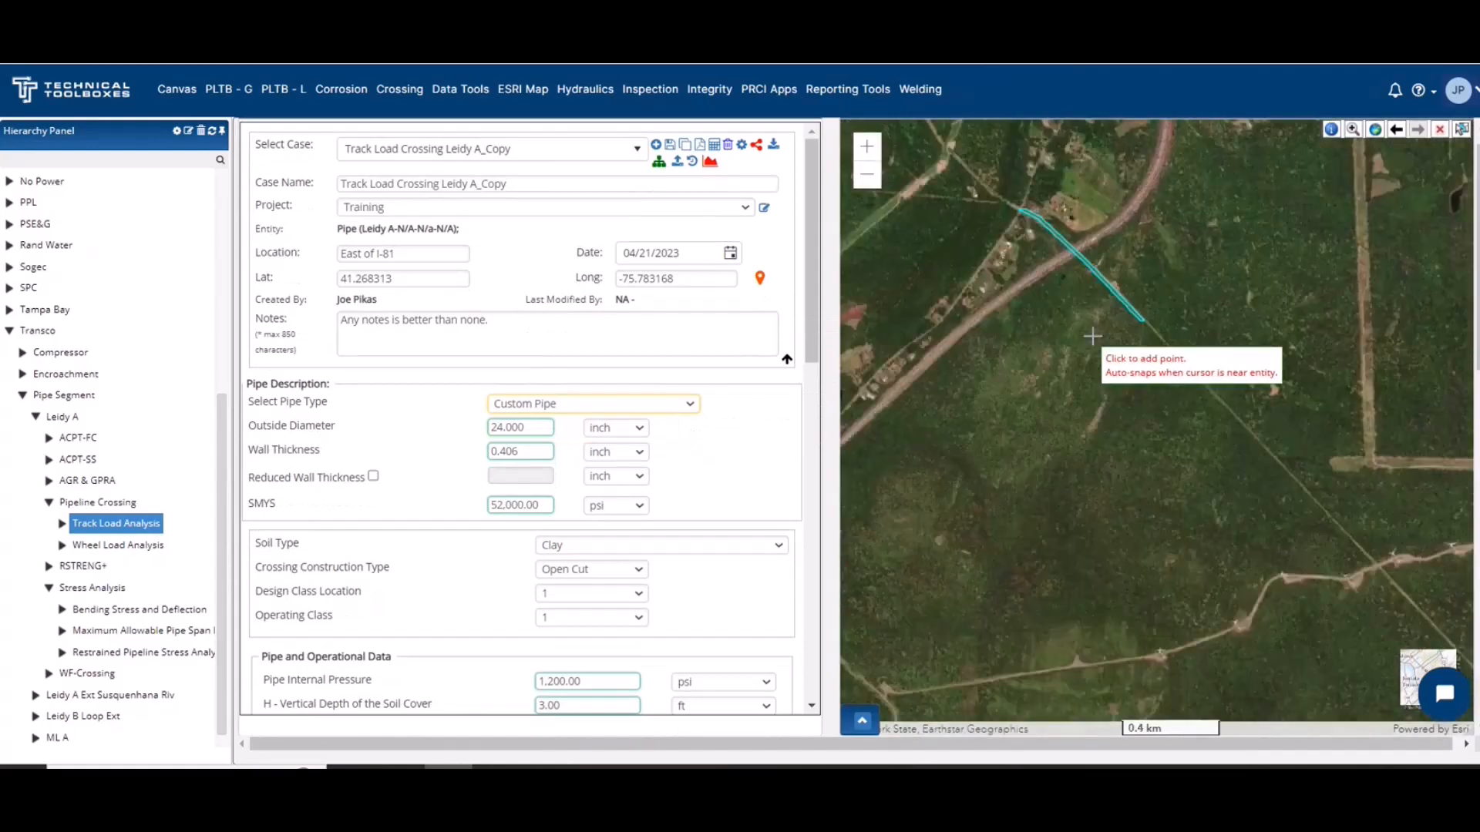
scroll(1103, 293, "up", 3)
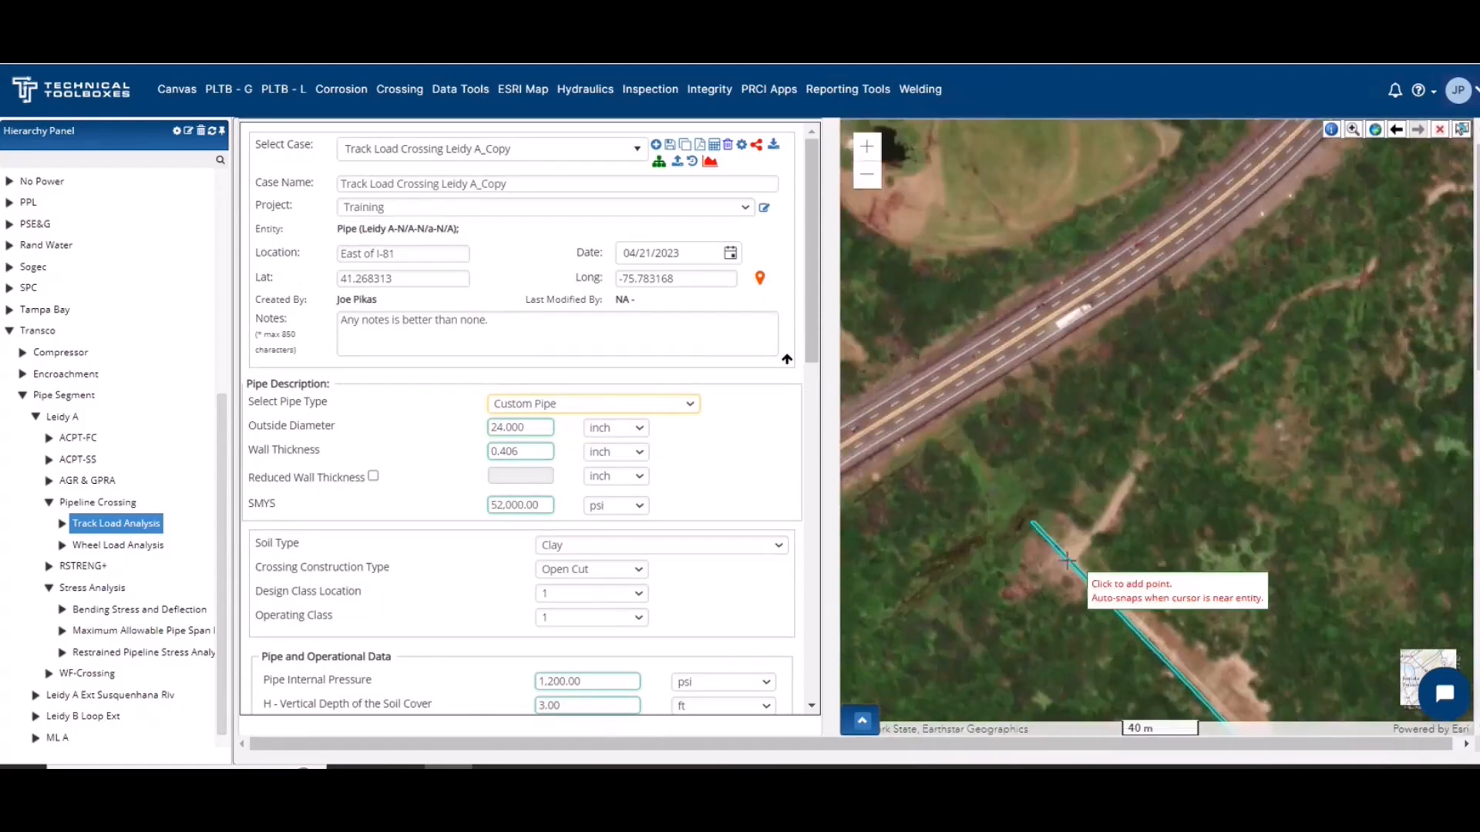
scroll(1066, 571, "up", 1)
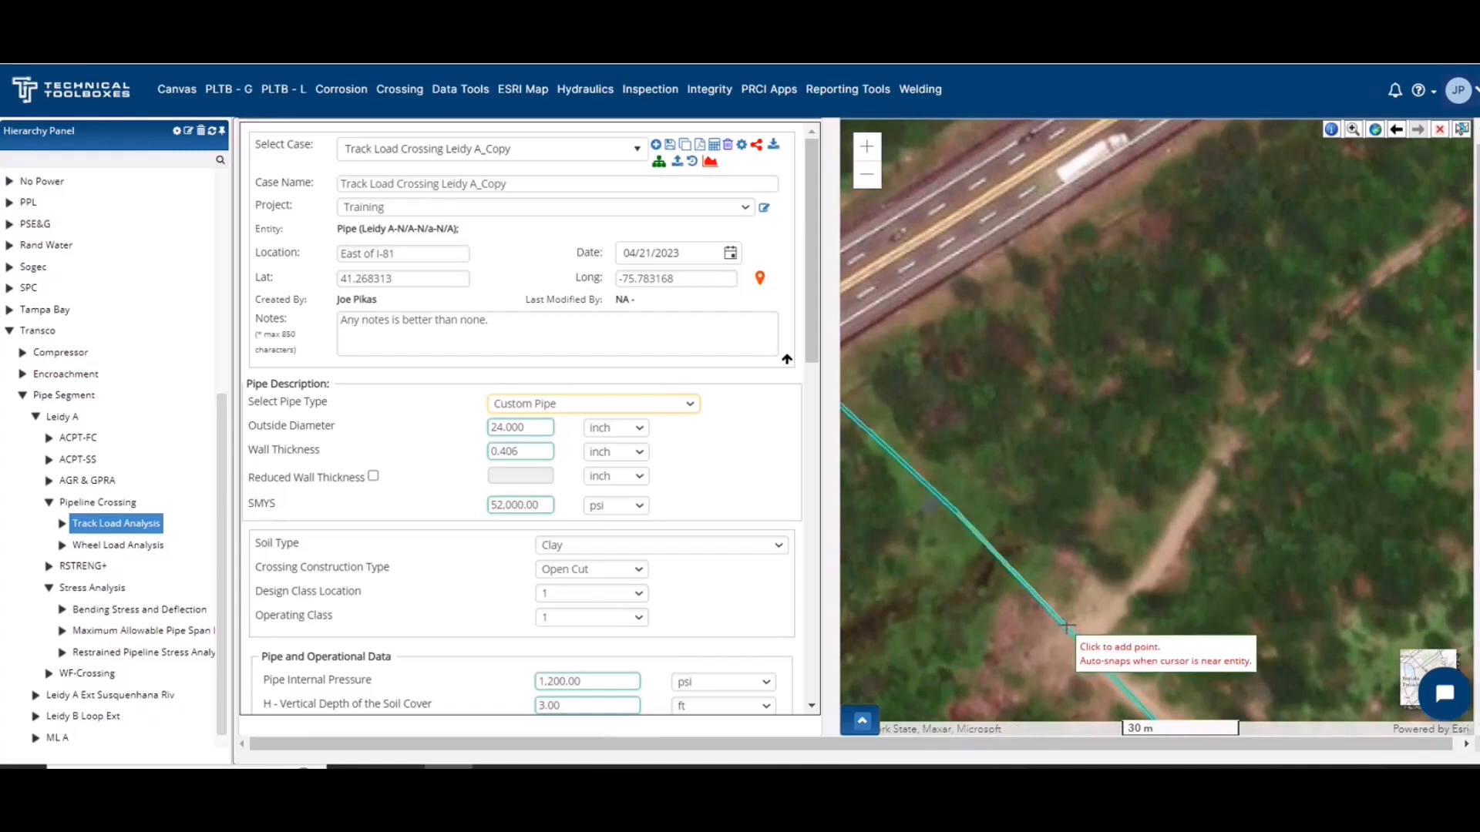
left_click(1066, 630)
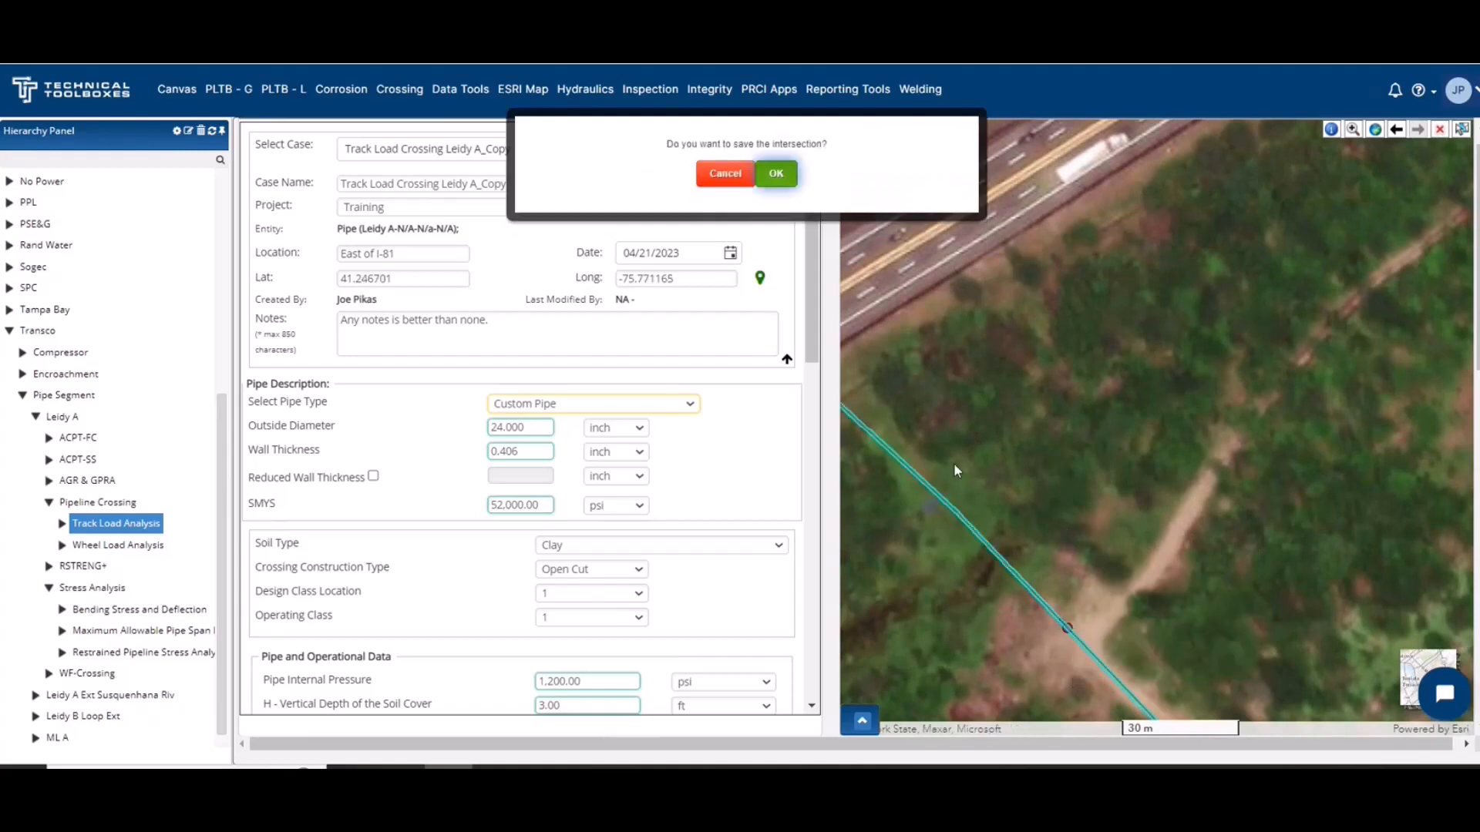
Save the picked intersection as a road crossing and close its attributes.
left_click(797, 172)
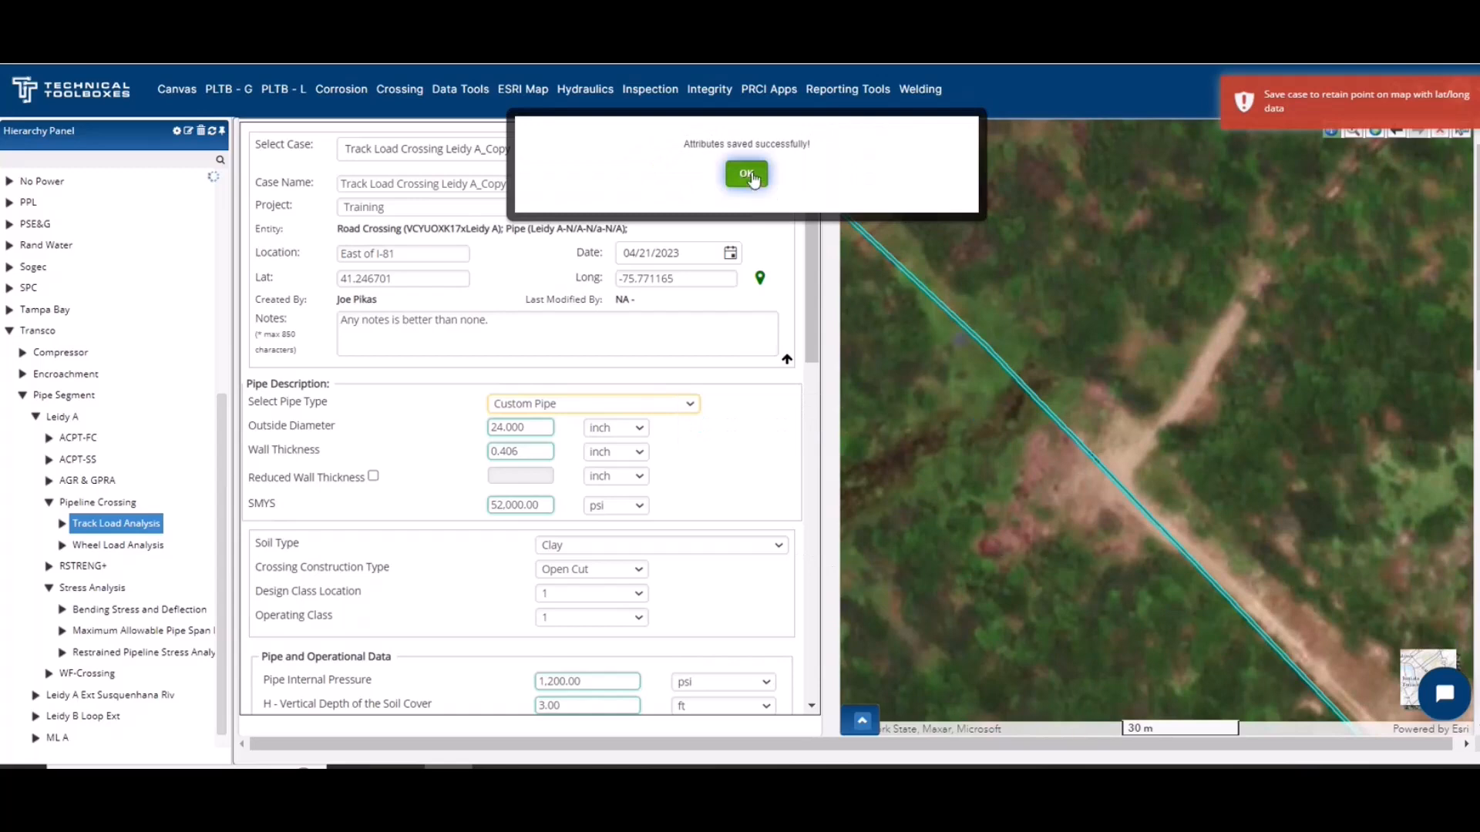
left_click(750, 174)
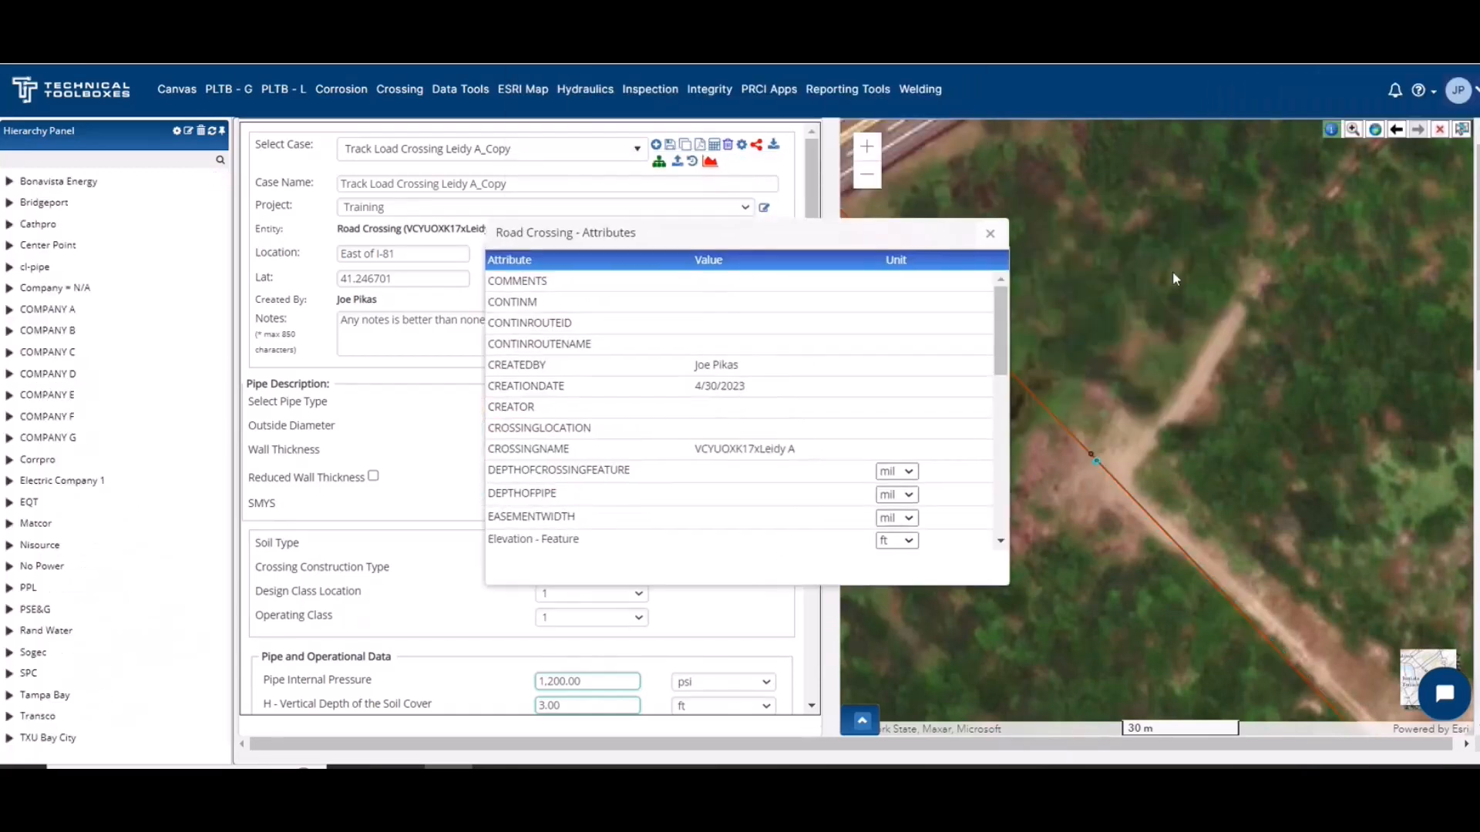
left_click(989, 233)
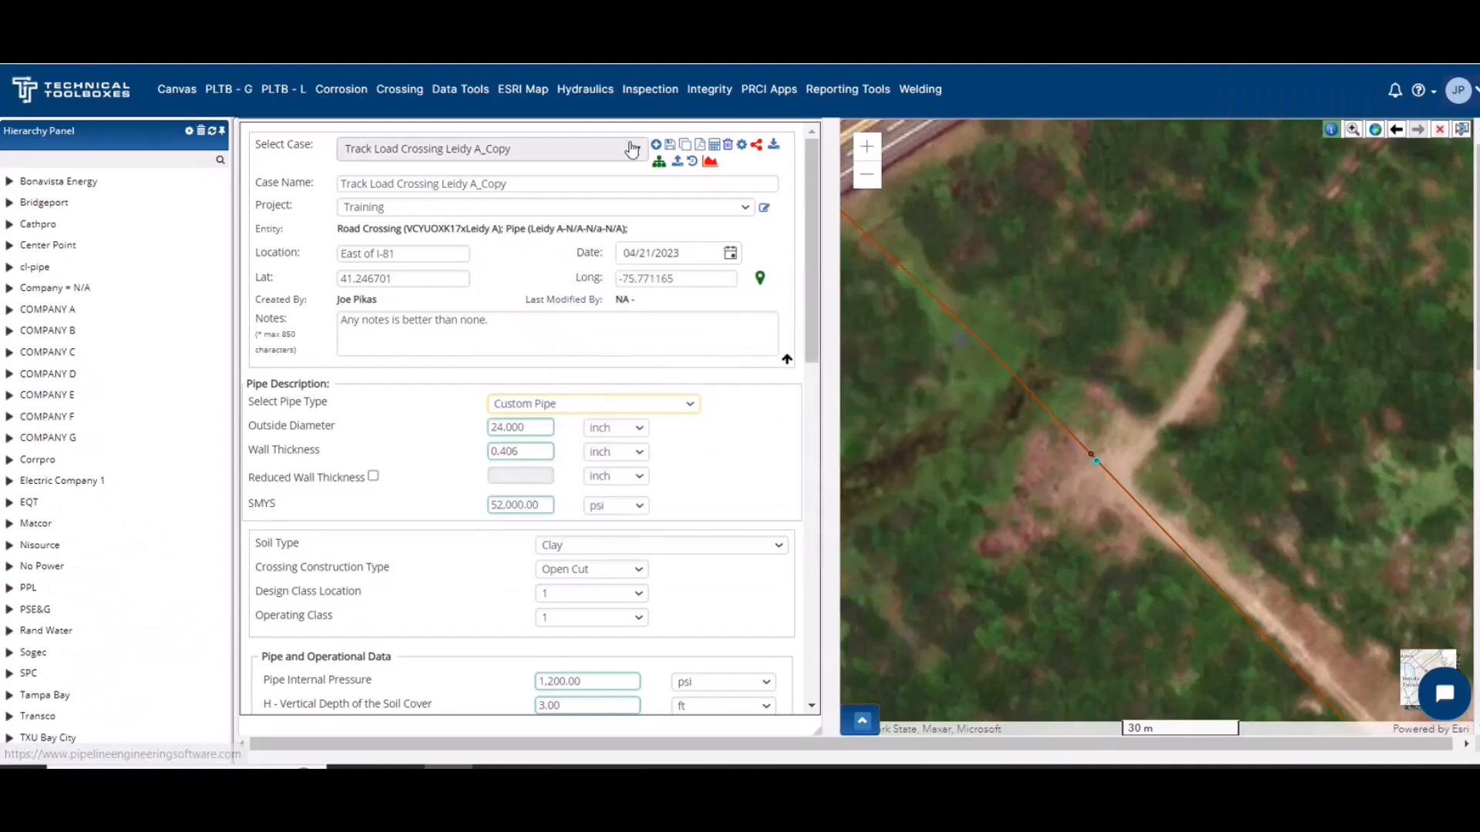
Save the Track Load Crossing Leidy A_Copy case and expand its case details again.
left_click(670, 145)
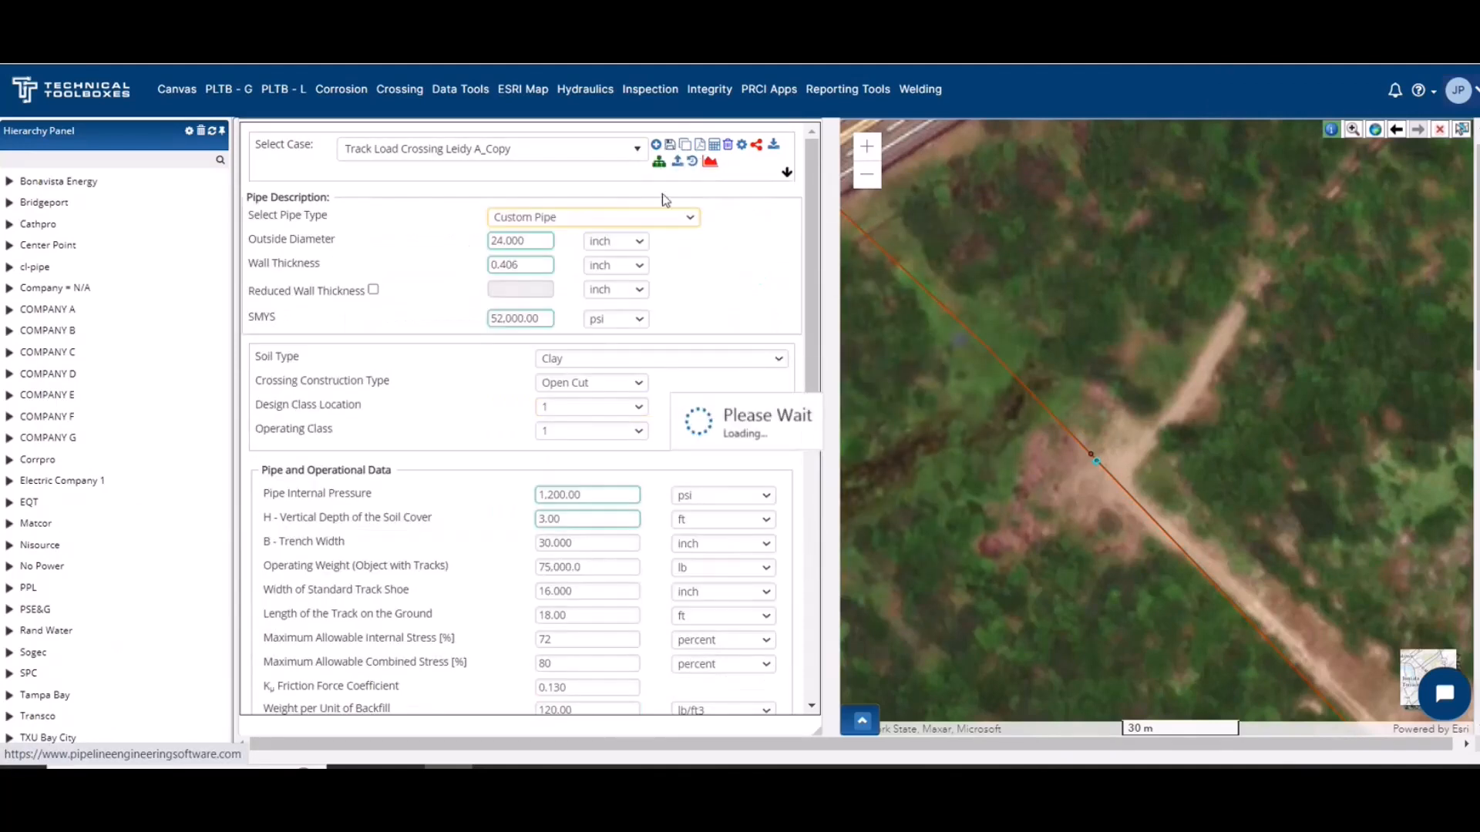
left_click(746, 174)
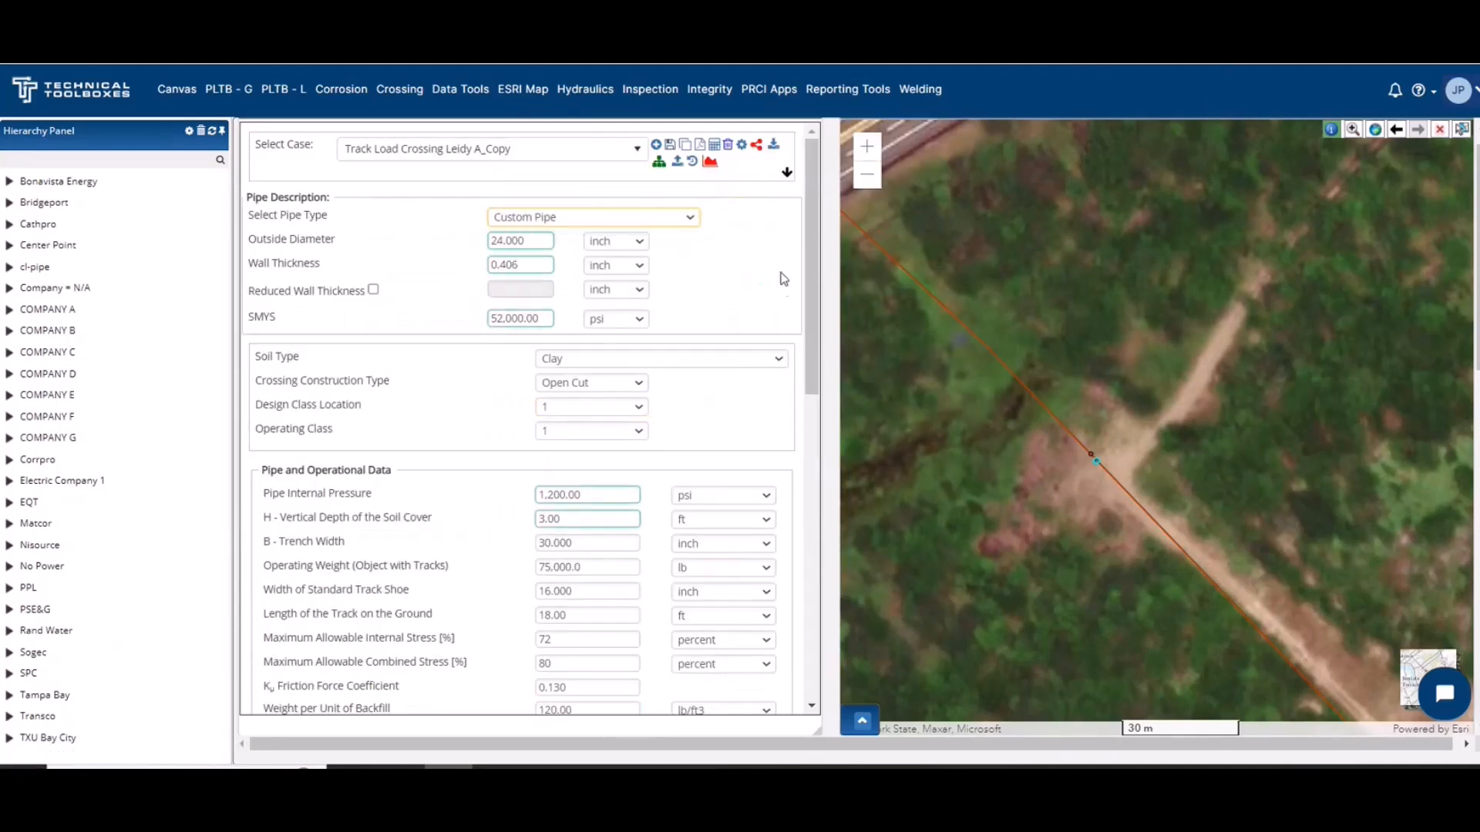
left_click(787, 172)
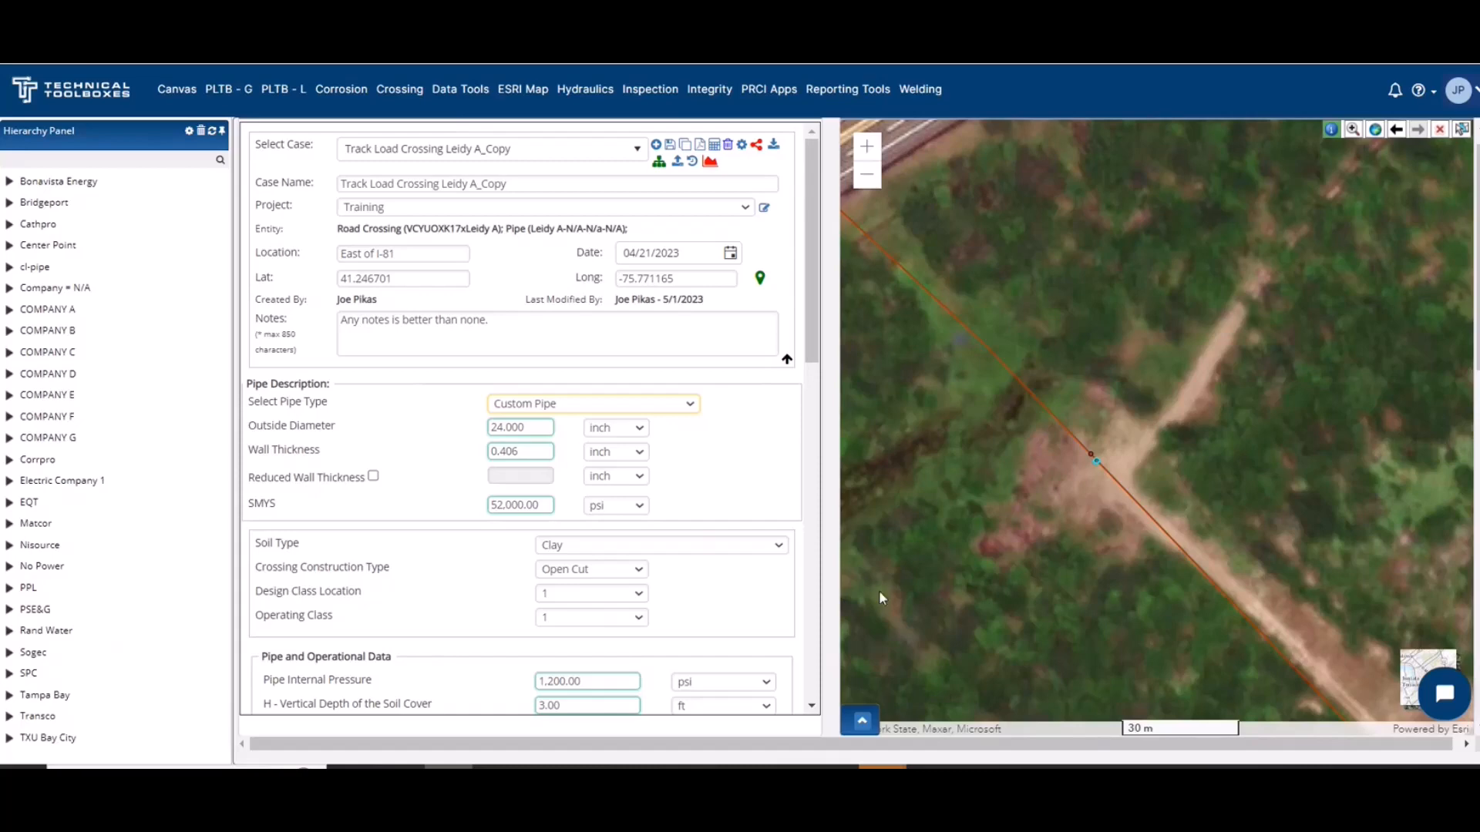
left_click(400, 88)
mouse_move(494, 229)
scroll(565, 280, "up", 1)
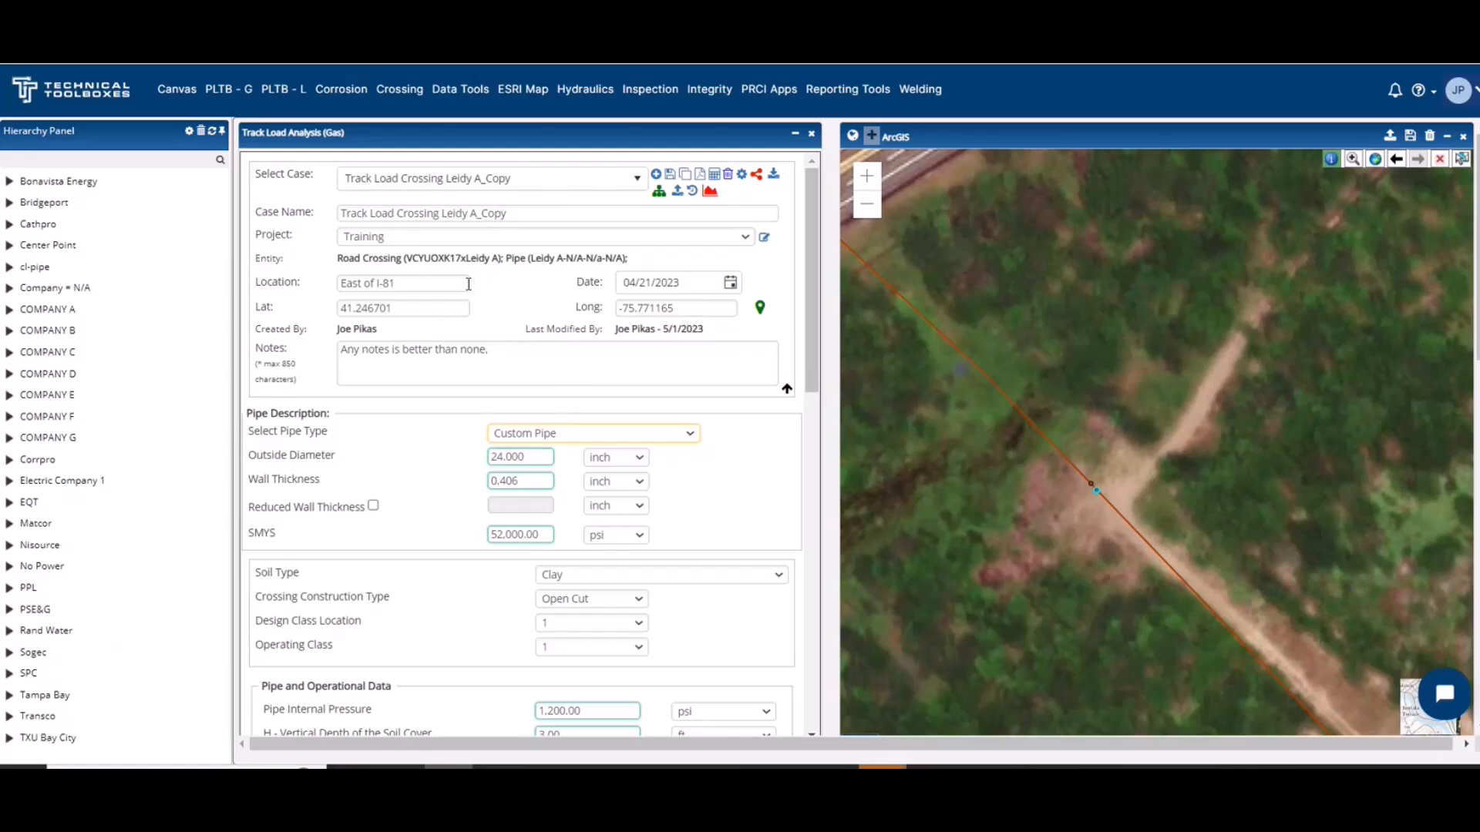
left_click(760, 309)
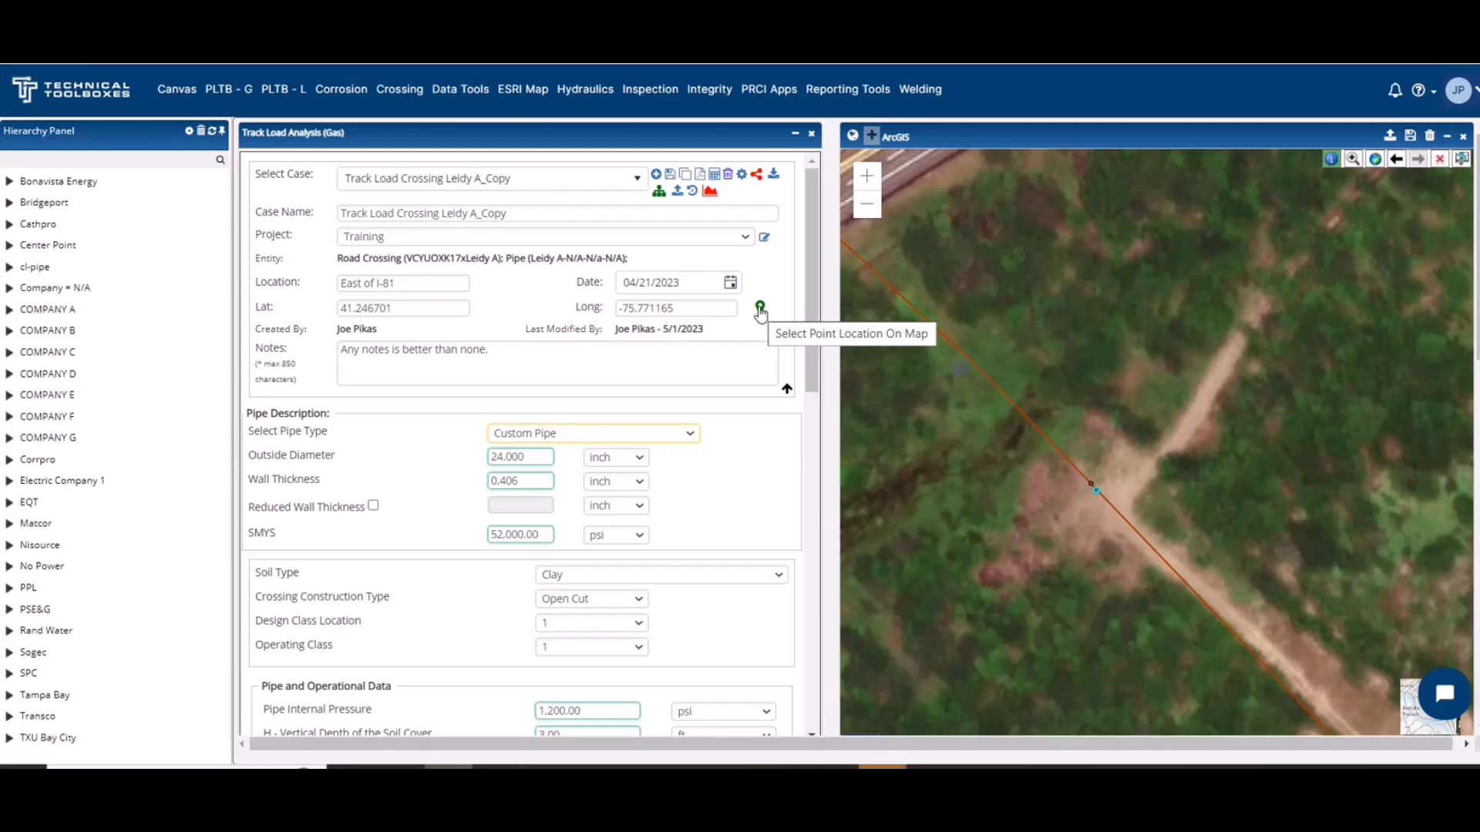
scroll(975, 307, "down", 1)
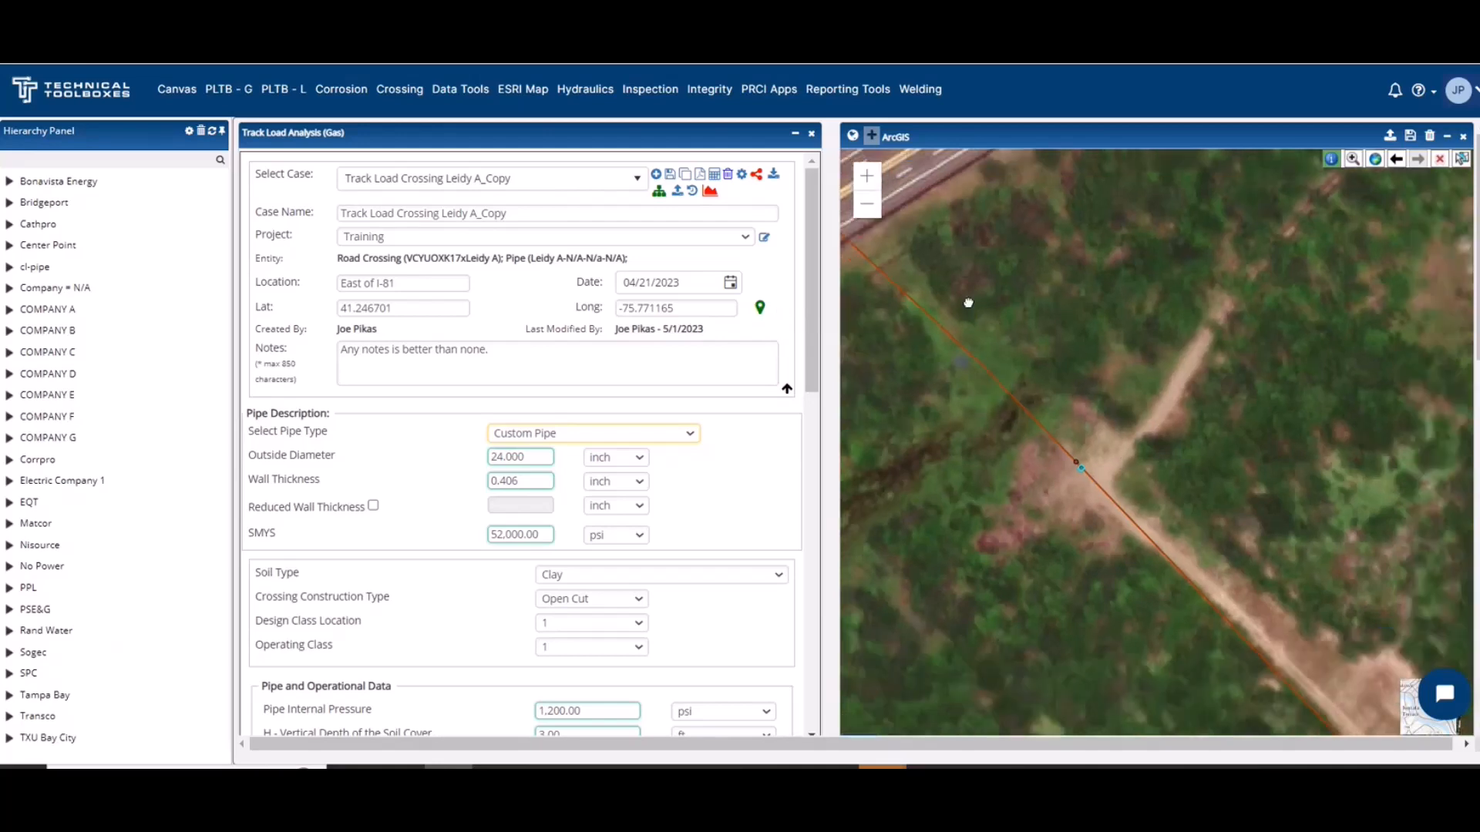
left_click_drag(925, 294, 988, 348)
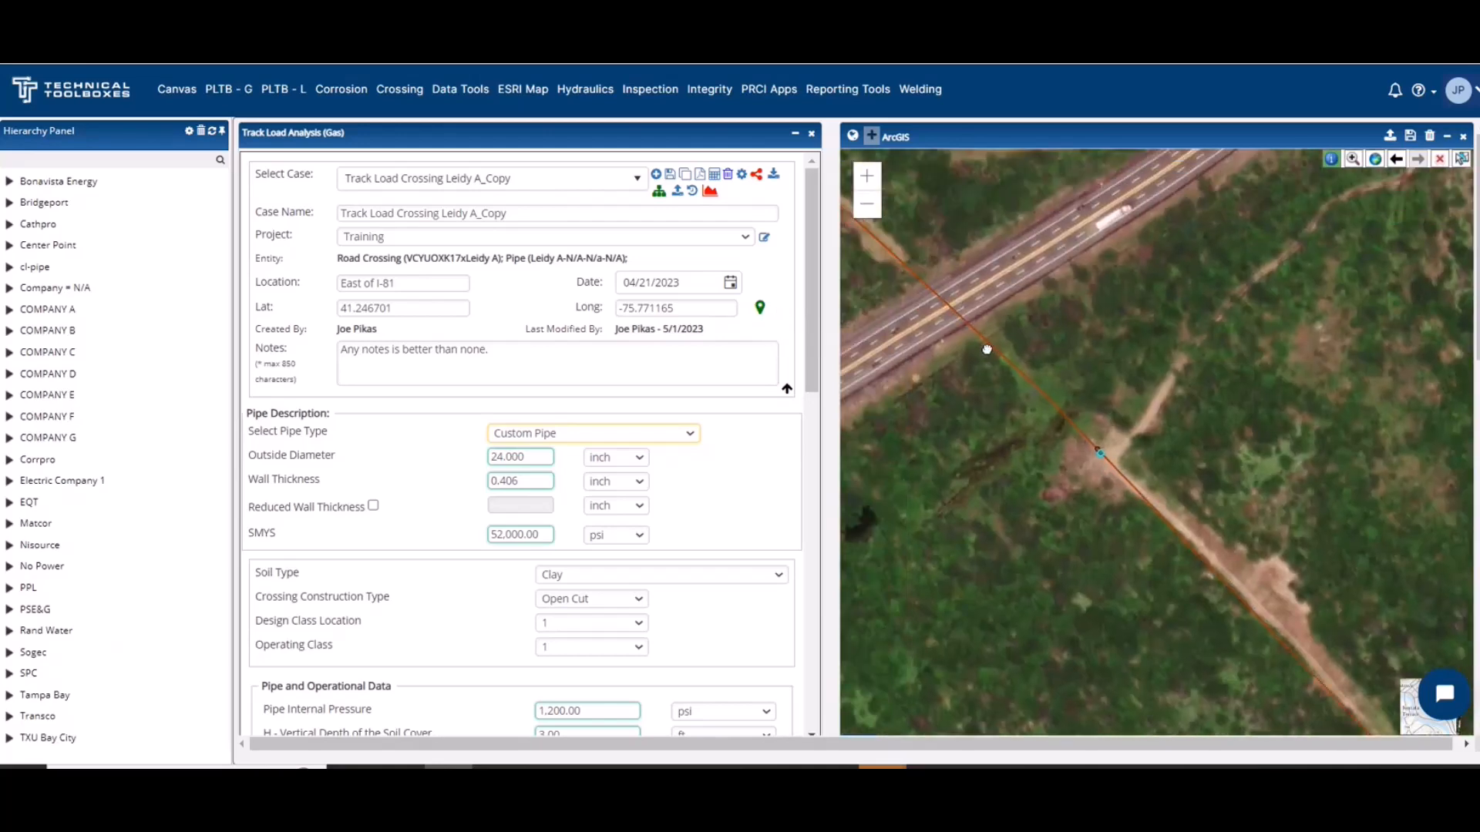
scroll(1080, 455, "up", 1)
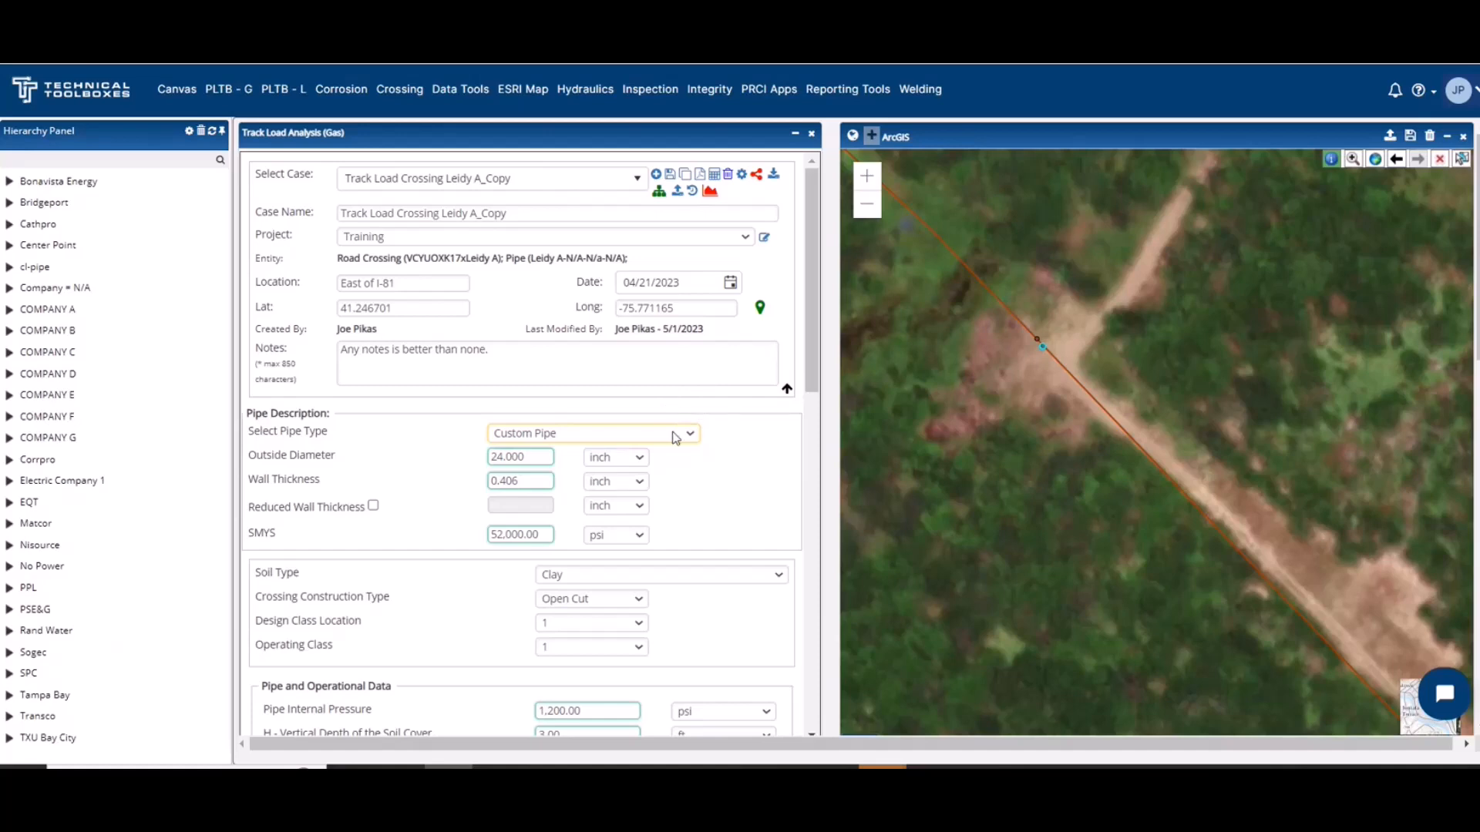
scroll(590, 475, "down", 1)
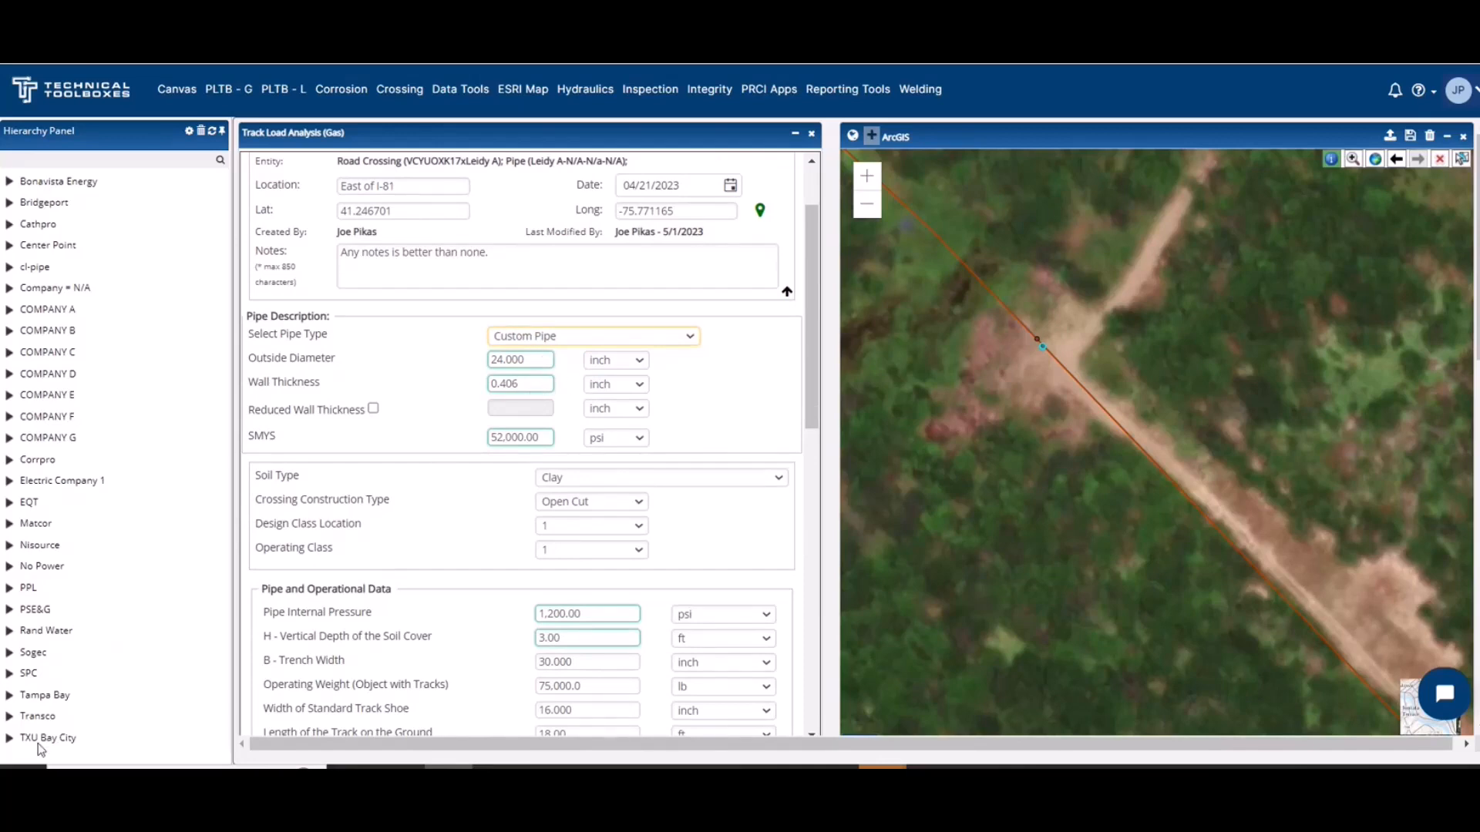
Expand Transco's pipe segment Leidy A in the hierarchy down to its Pipeline Crossing and Stress Analysis entries.
left_click(10, 717)
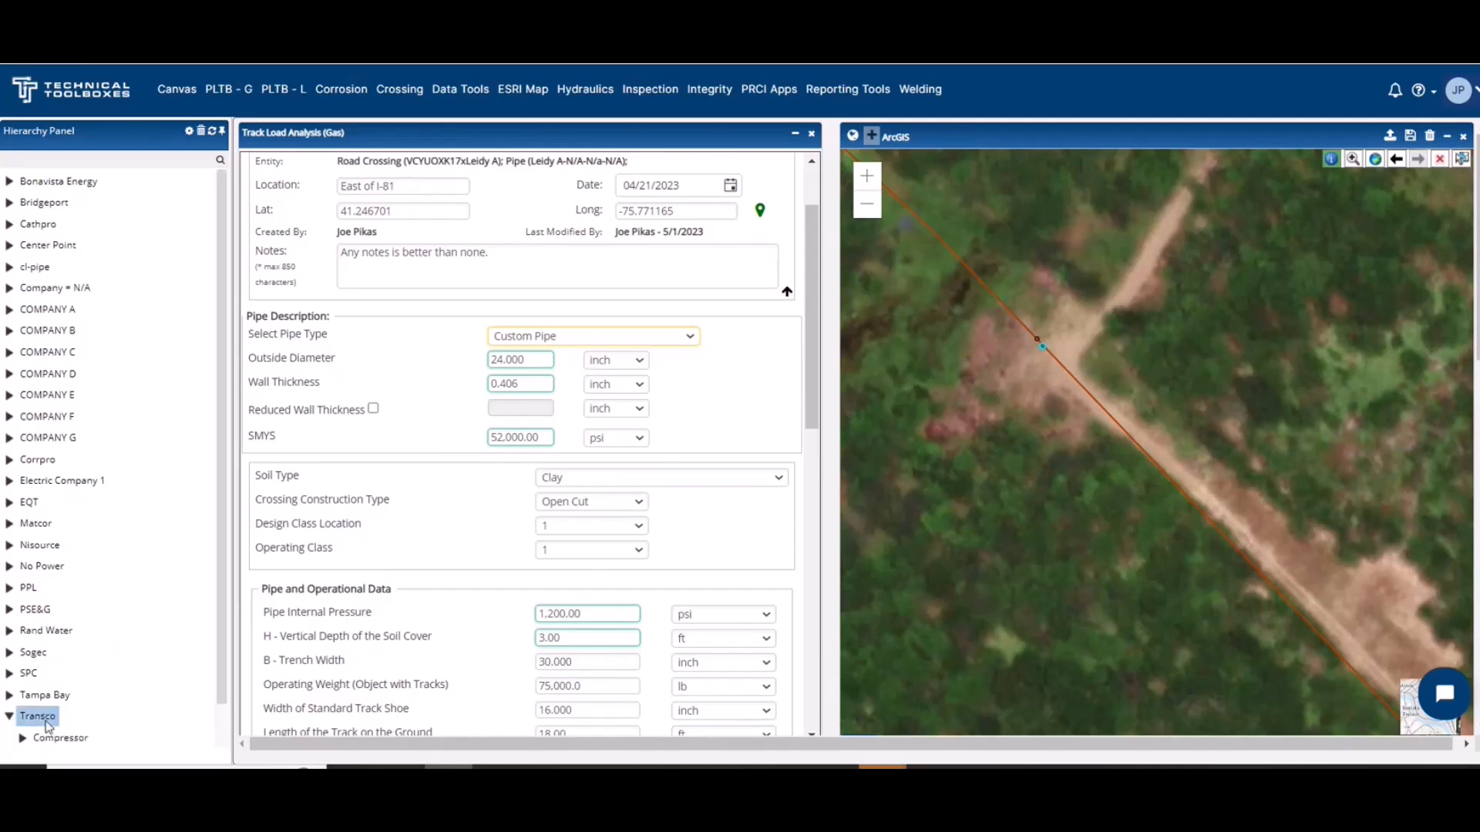
scroll(193, 572, "down", 2)
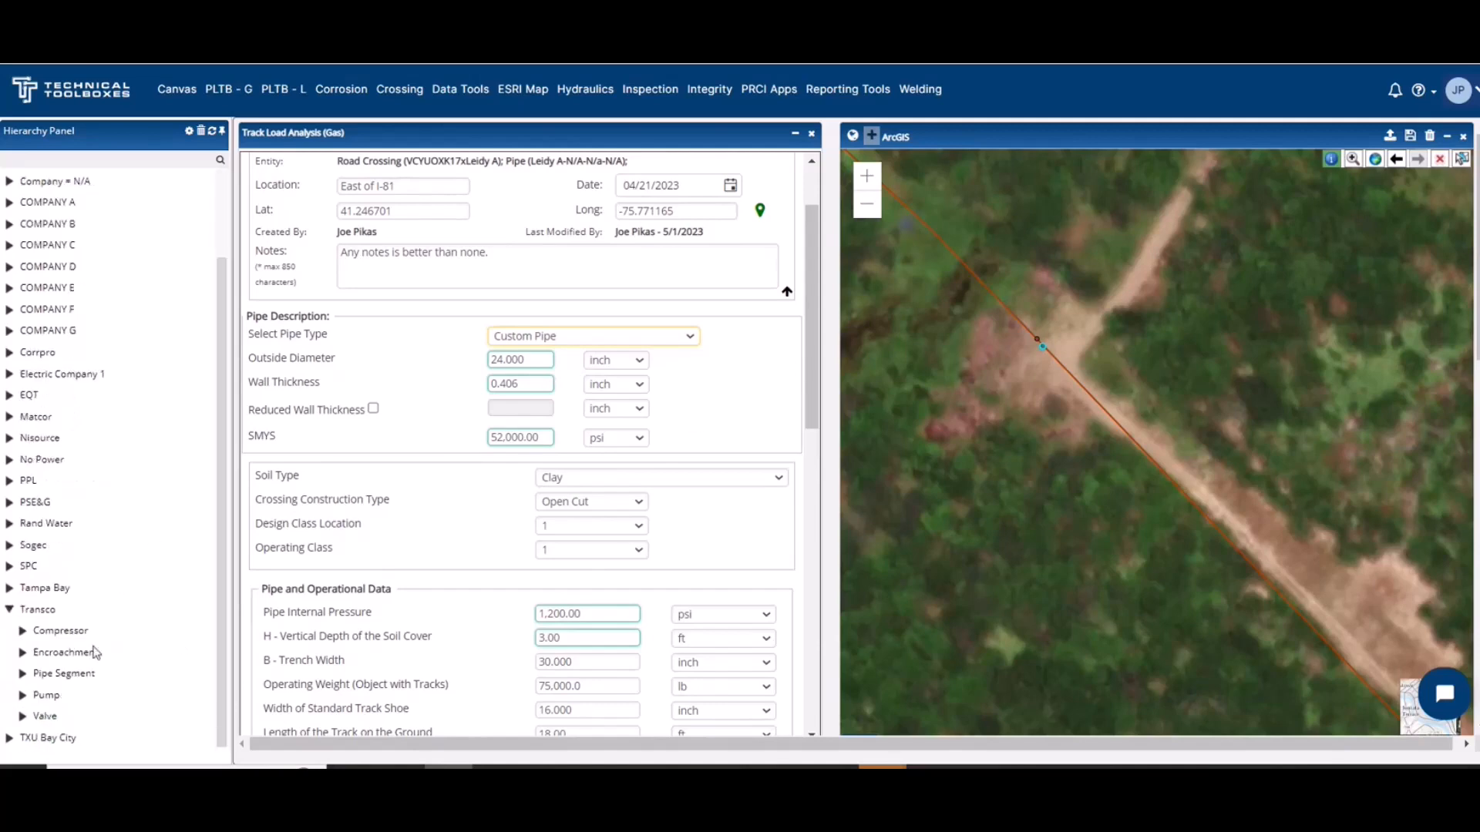
left_click(21, 675)
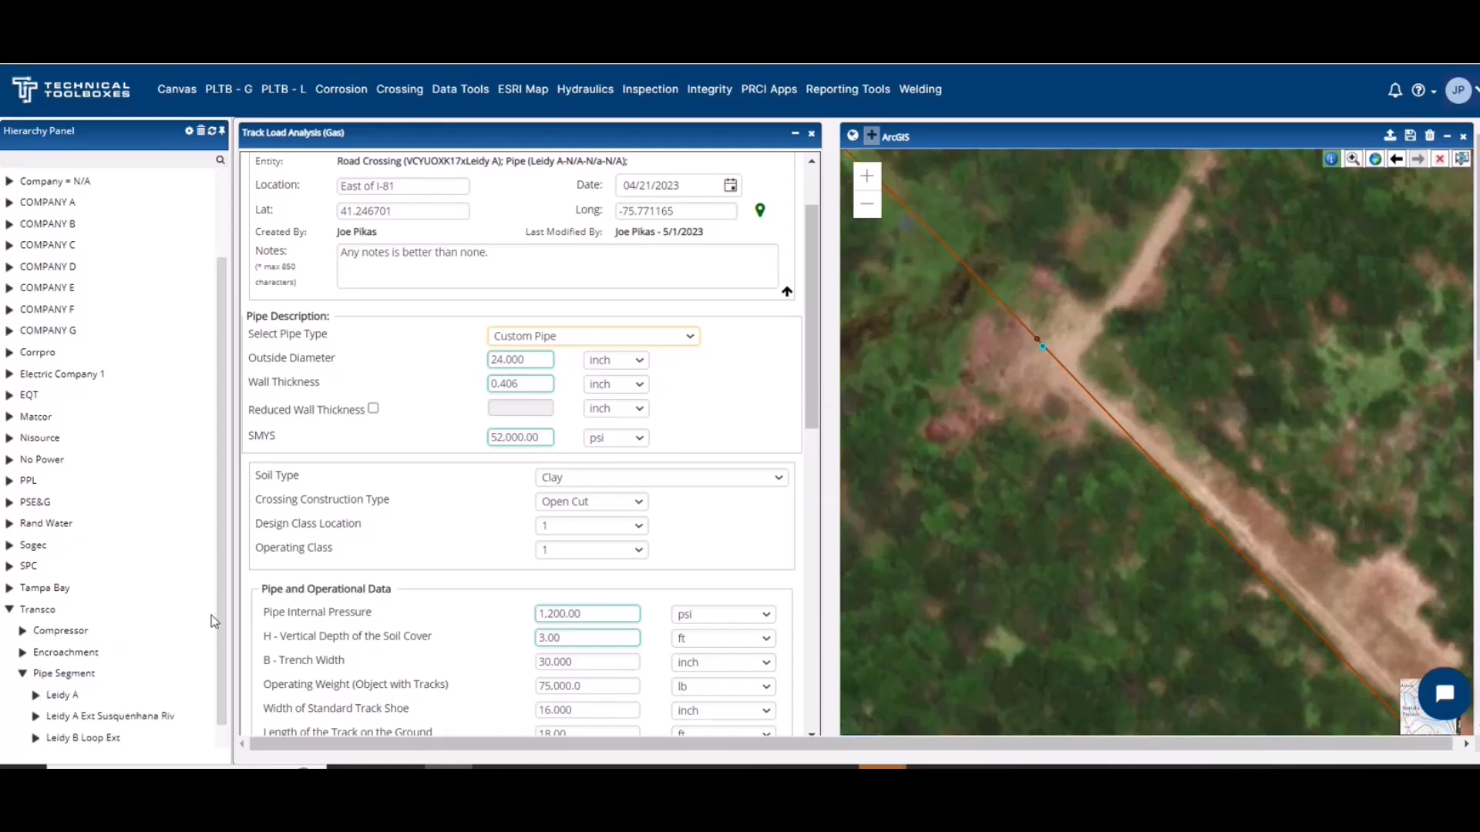
scroll(224, 666, "down", 2)
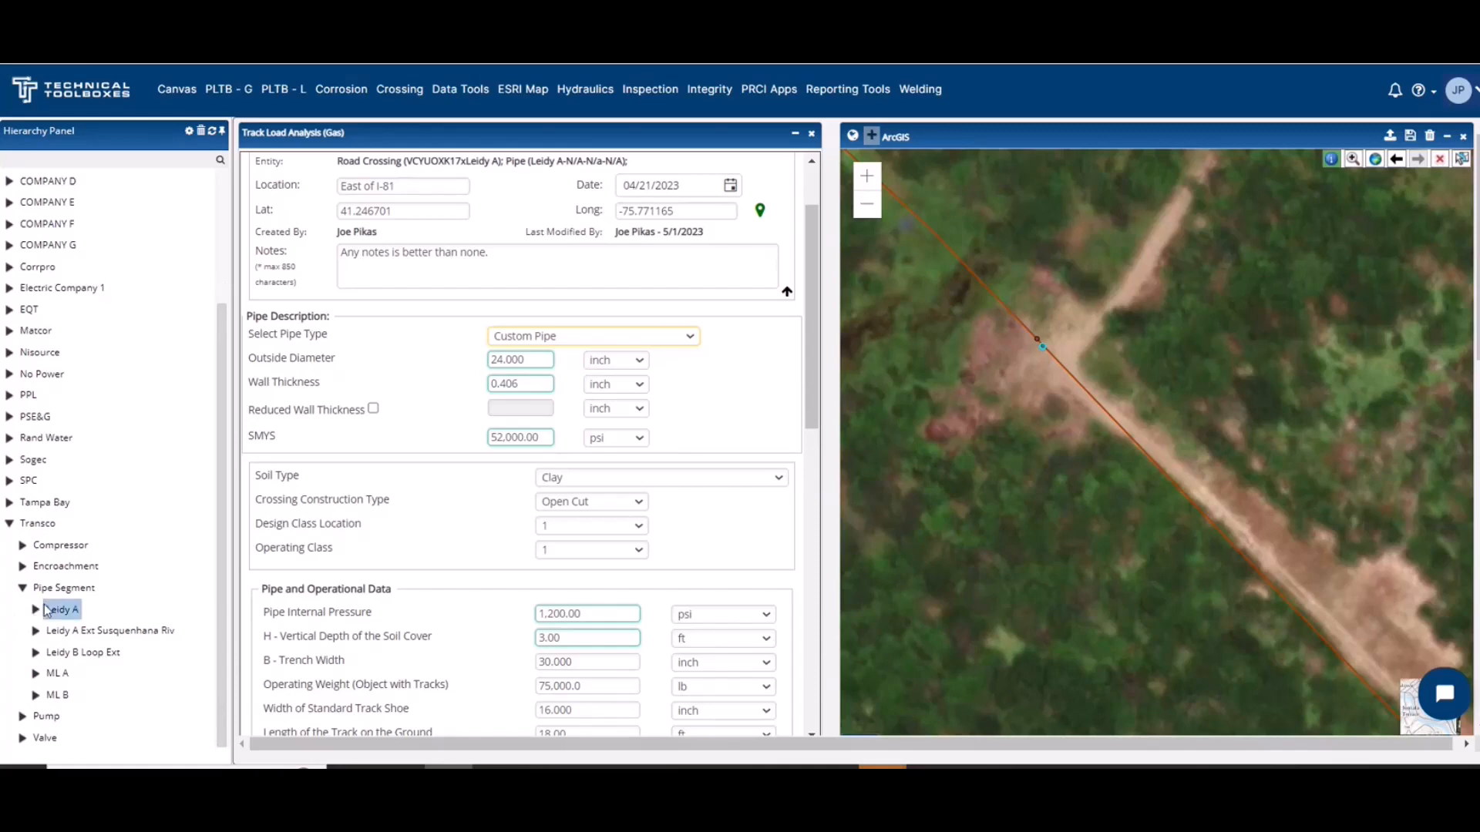
left_click(39, 608)
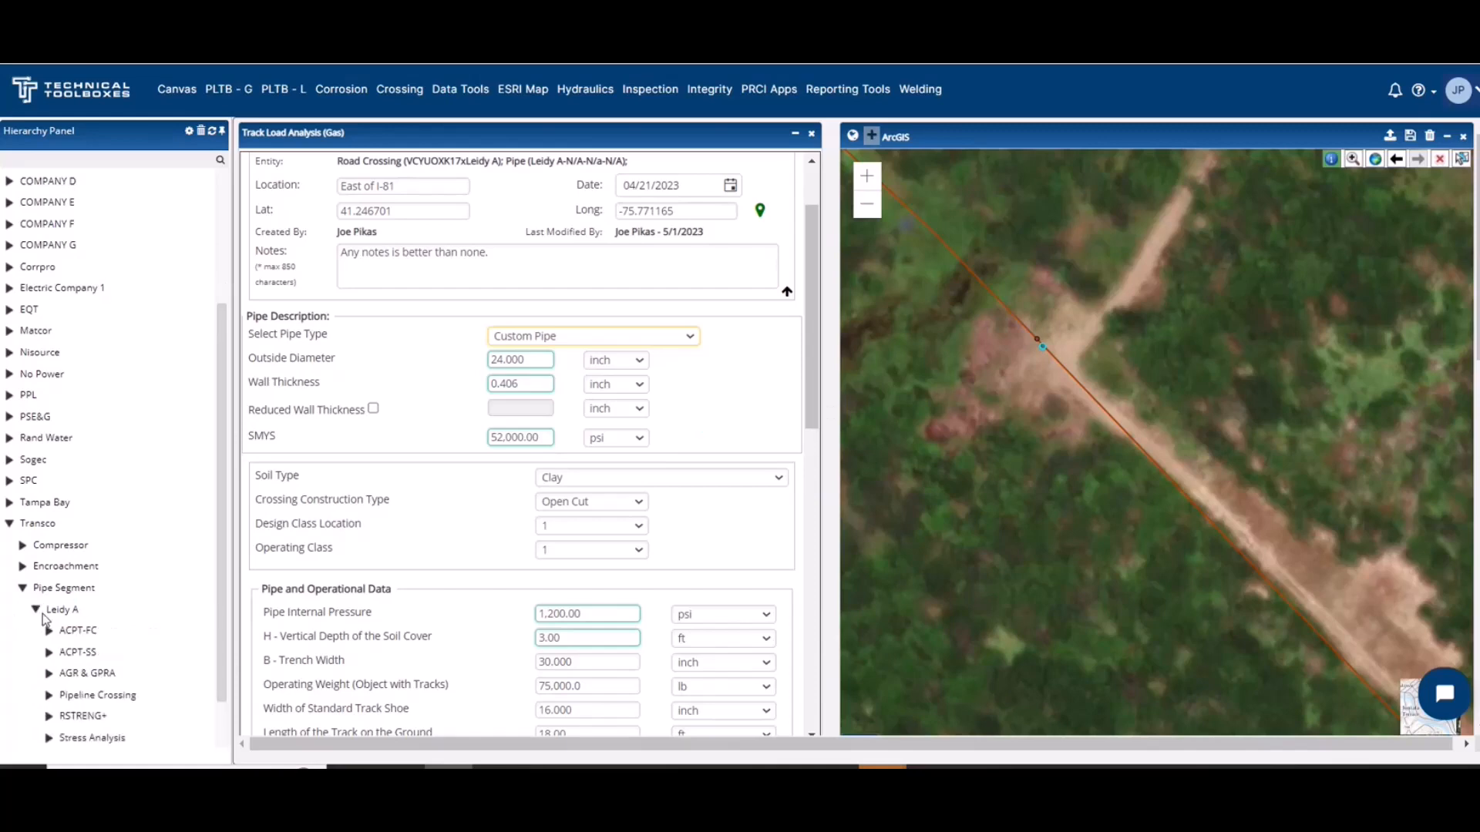
left_click(48, 695)
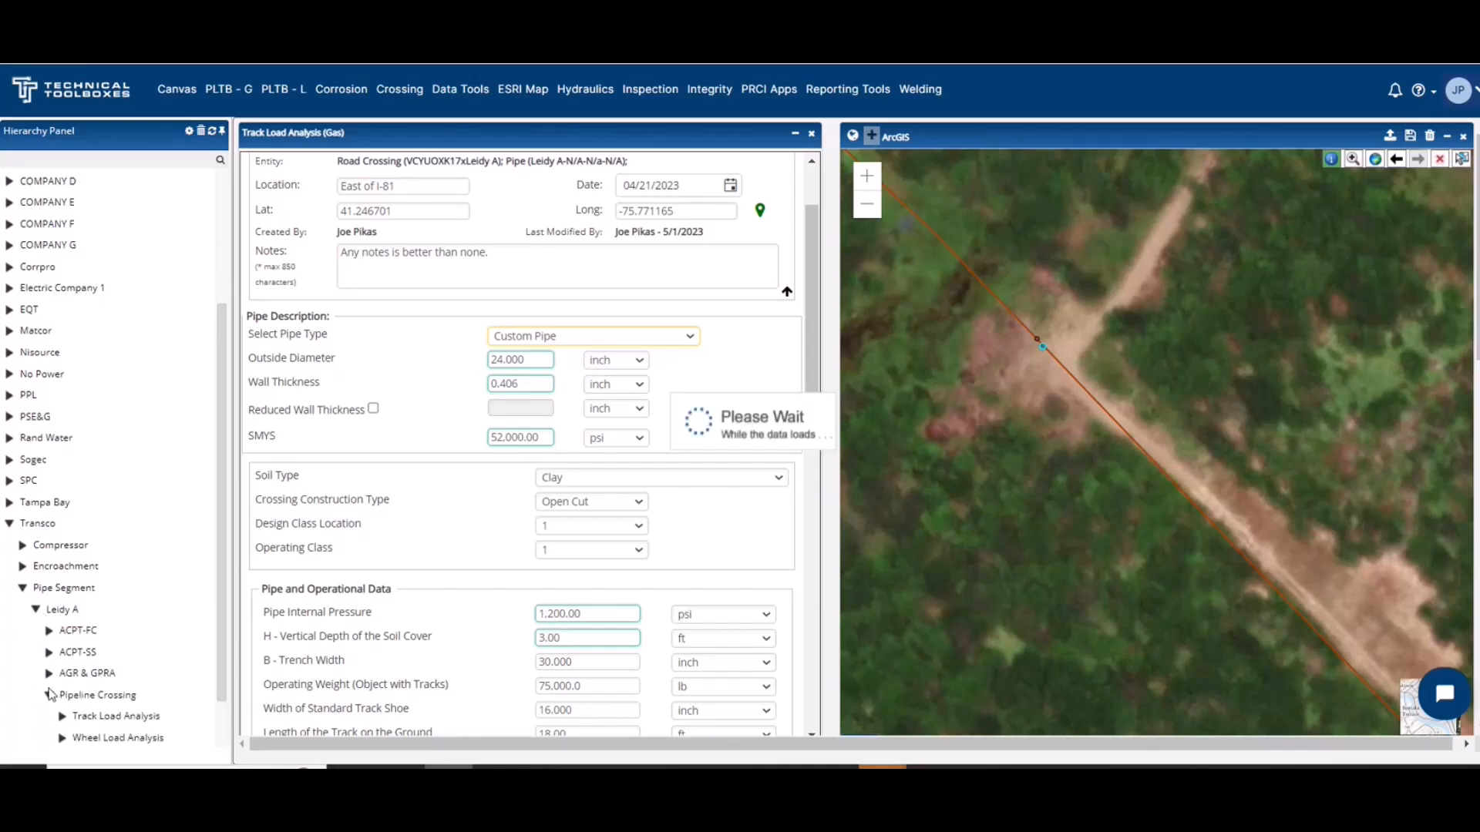
scroll(46, 740, "down", 3)
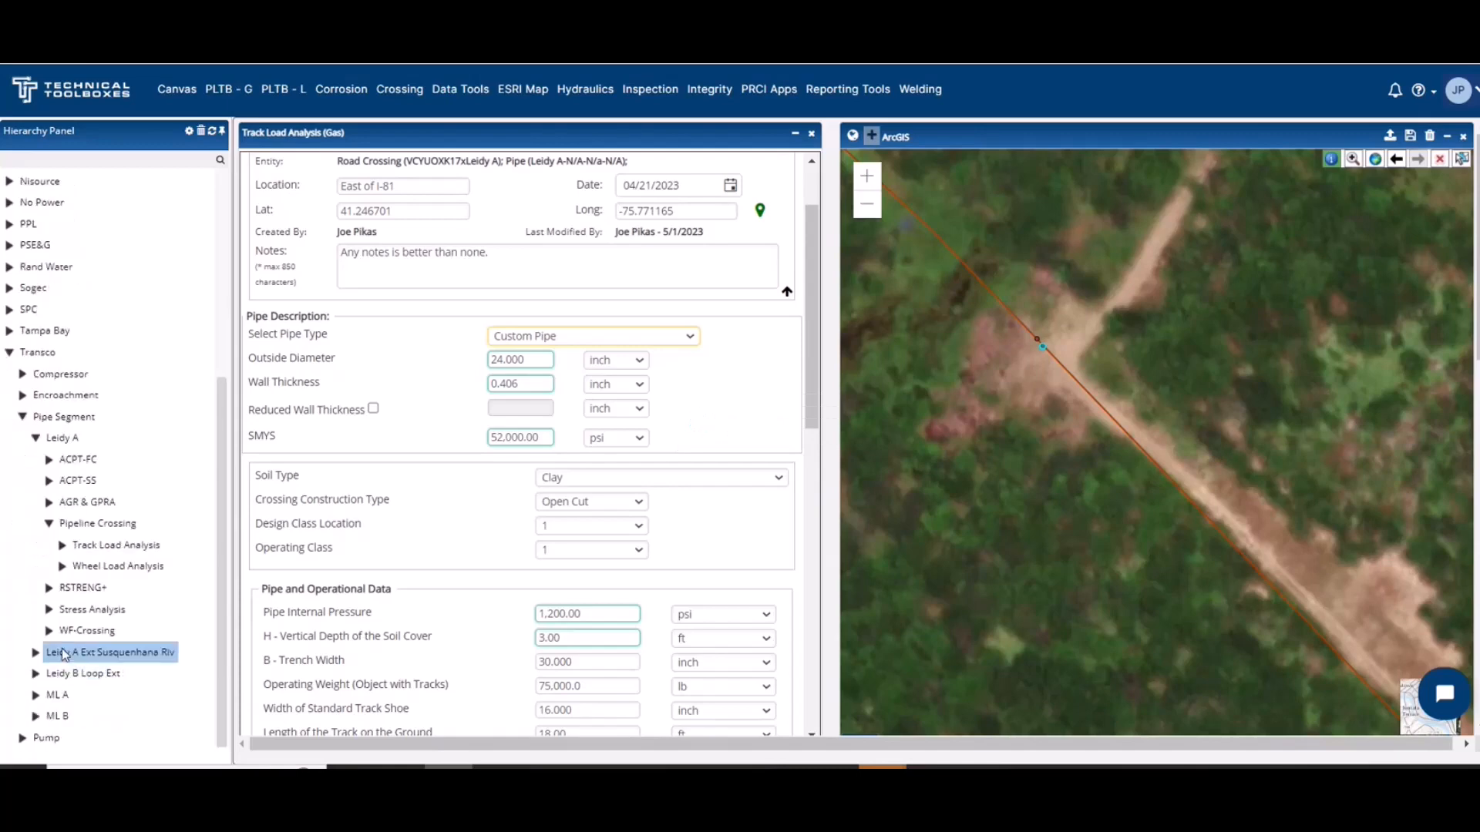
left_click(49, 610)
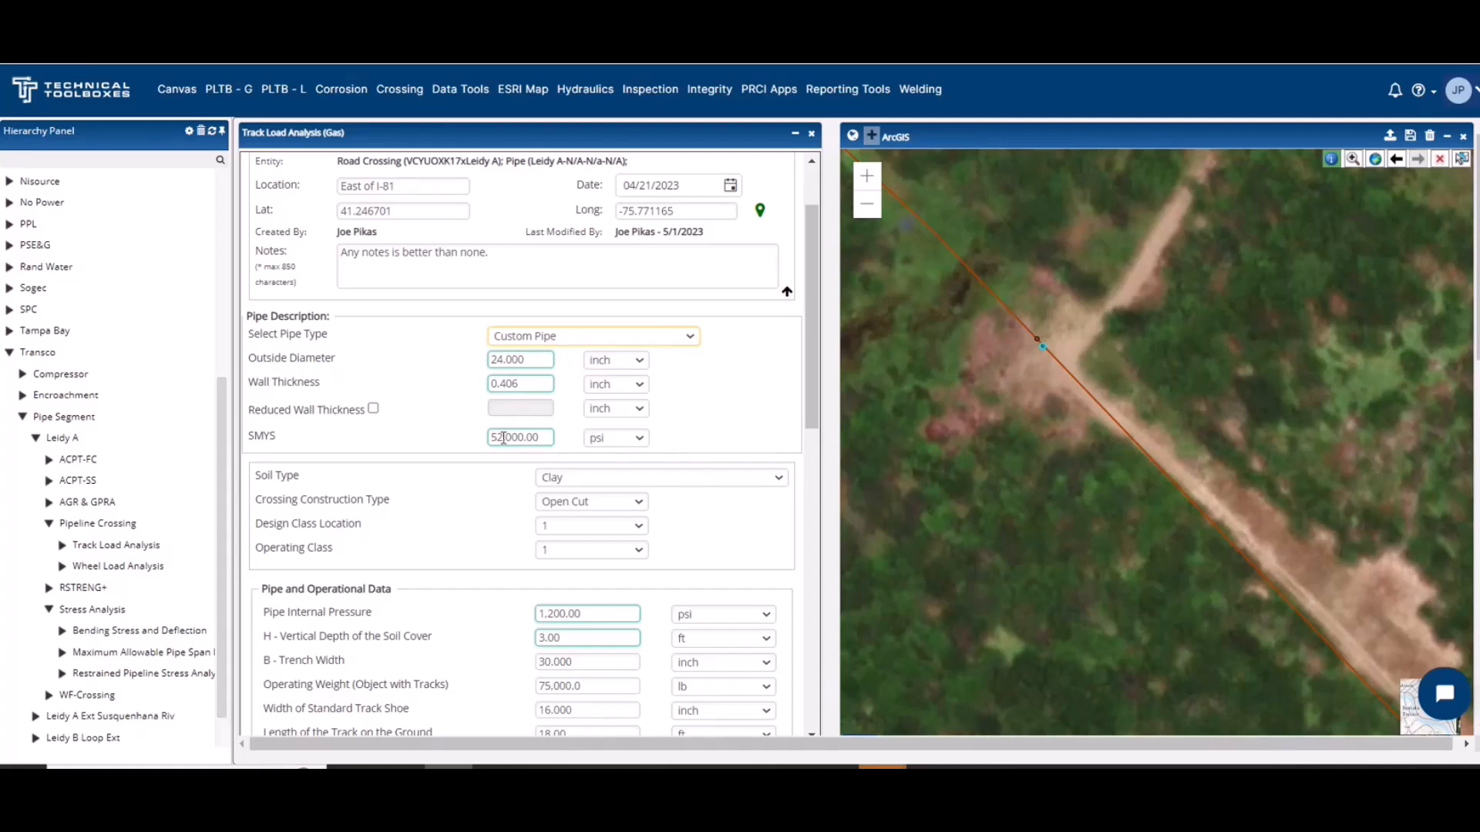
Enable the reduced wall thickness, fill it with 0.222 inch from the Leidy A RSTRENG metal loss profile, and hide the profile.
left_click(374, 411)
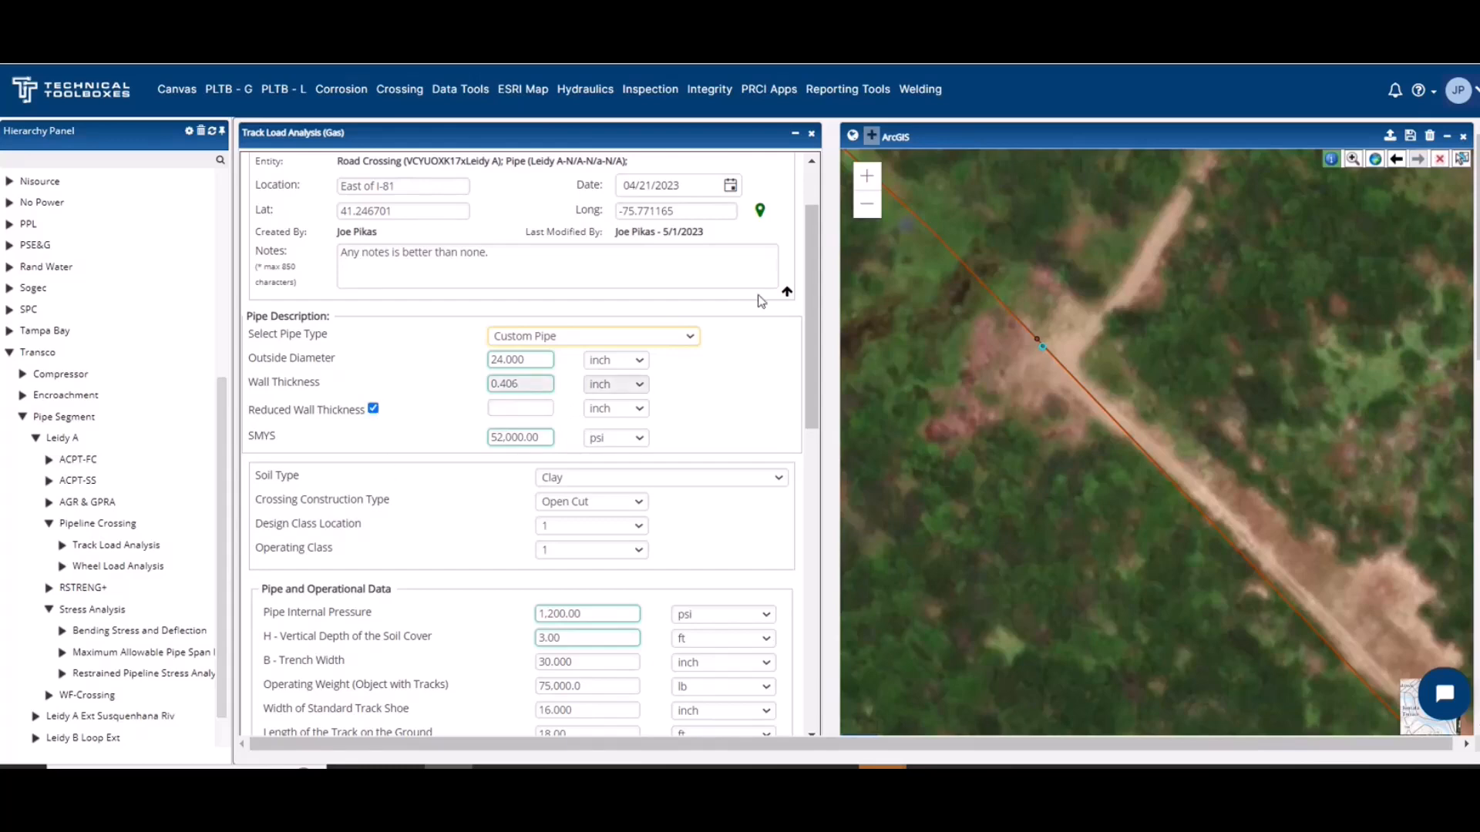
left_click_drag(806, 353, 802, 319)
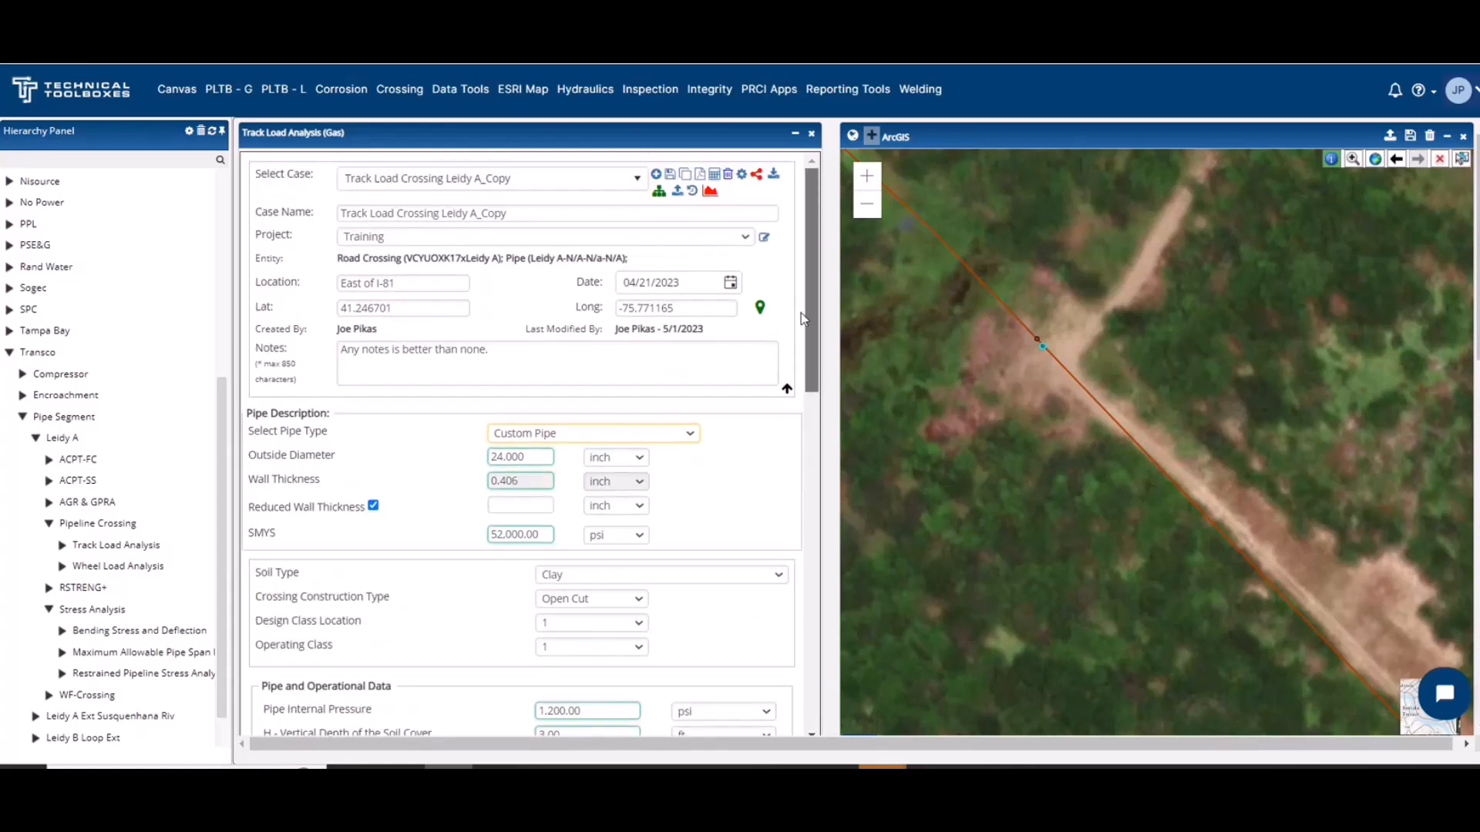
left_click(710, 191)
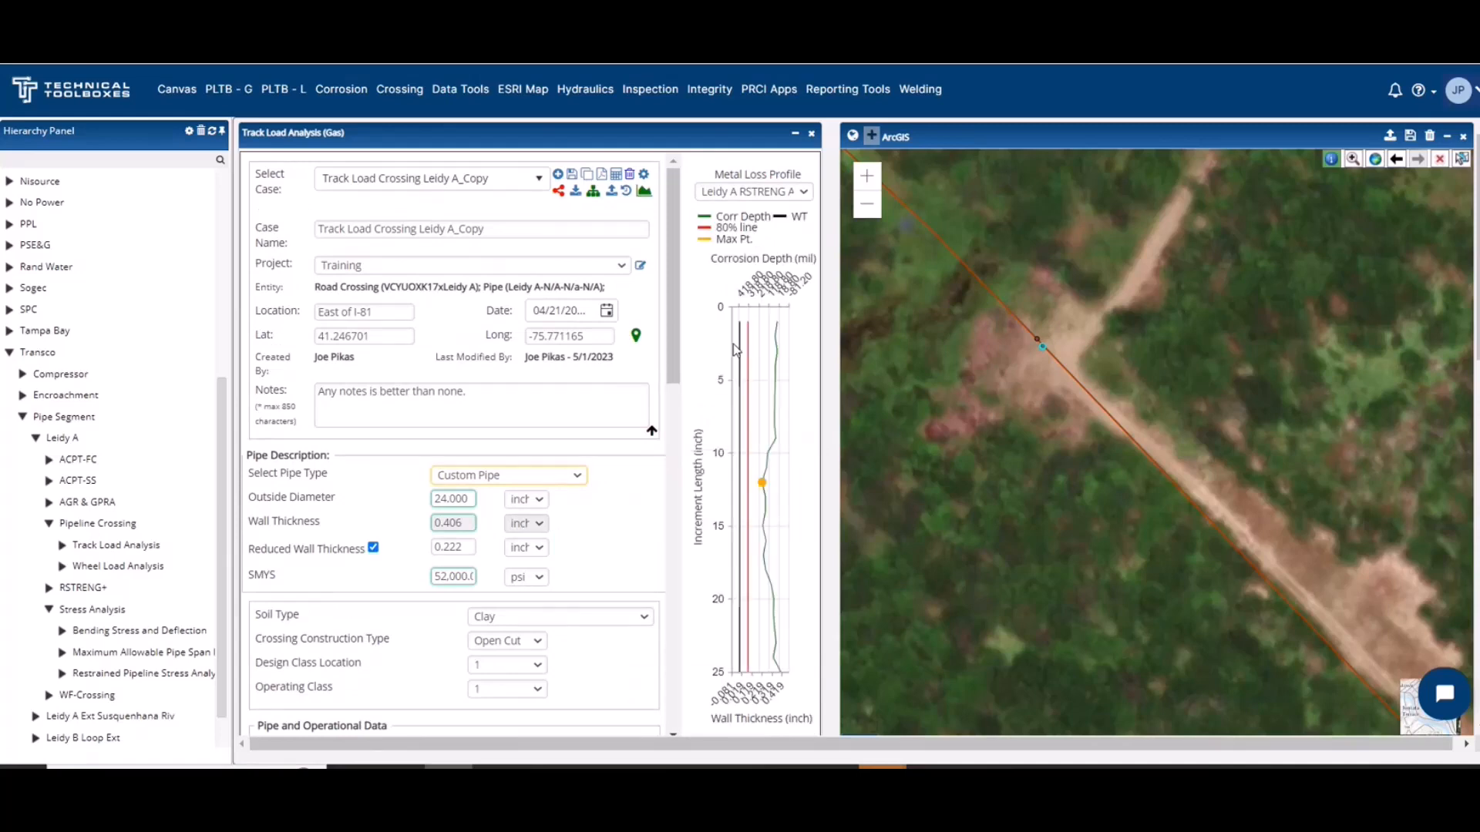
mouse_move(775, 356)
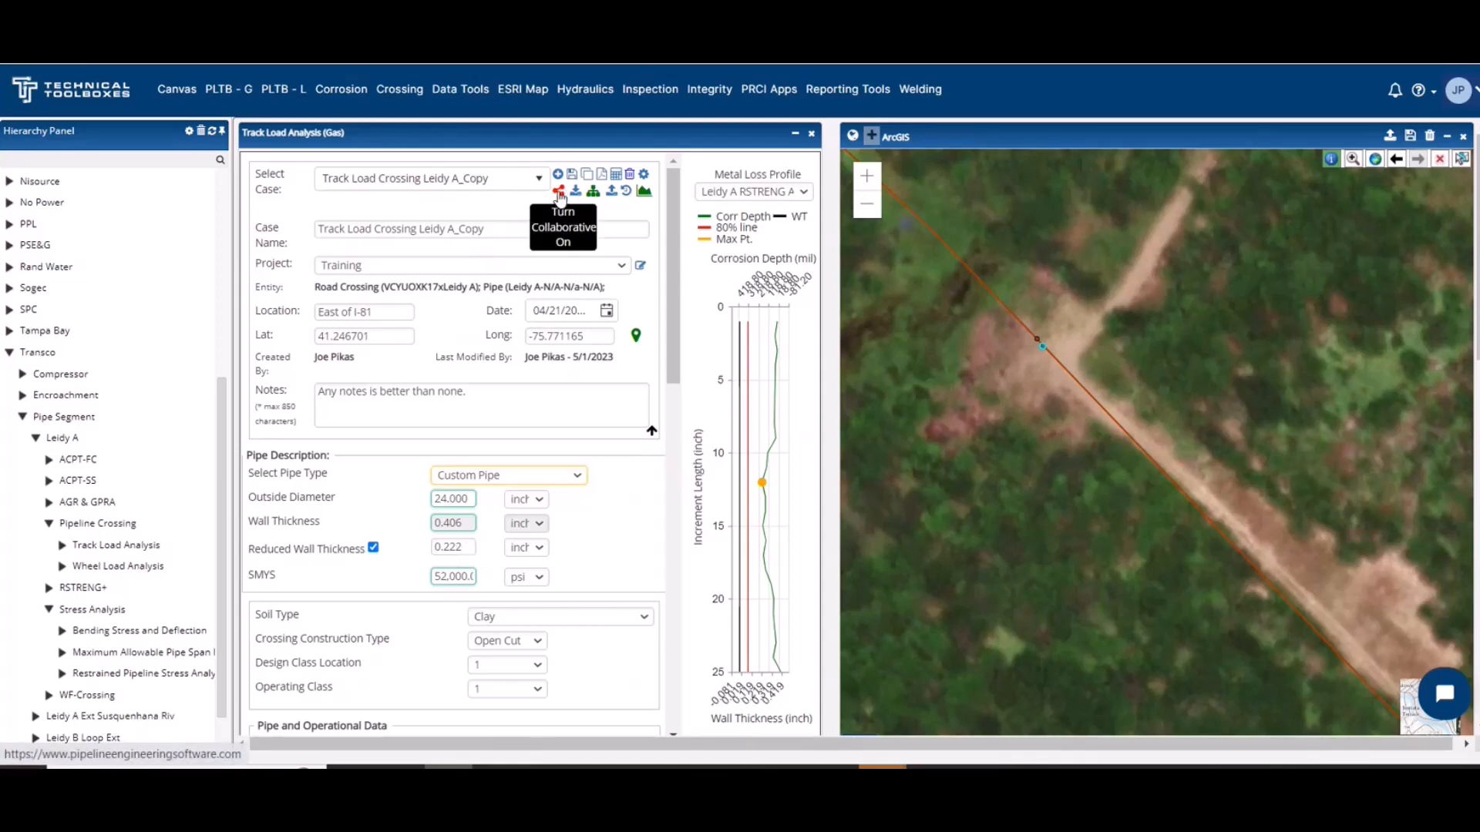
left_click(641, 192)
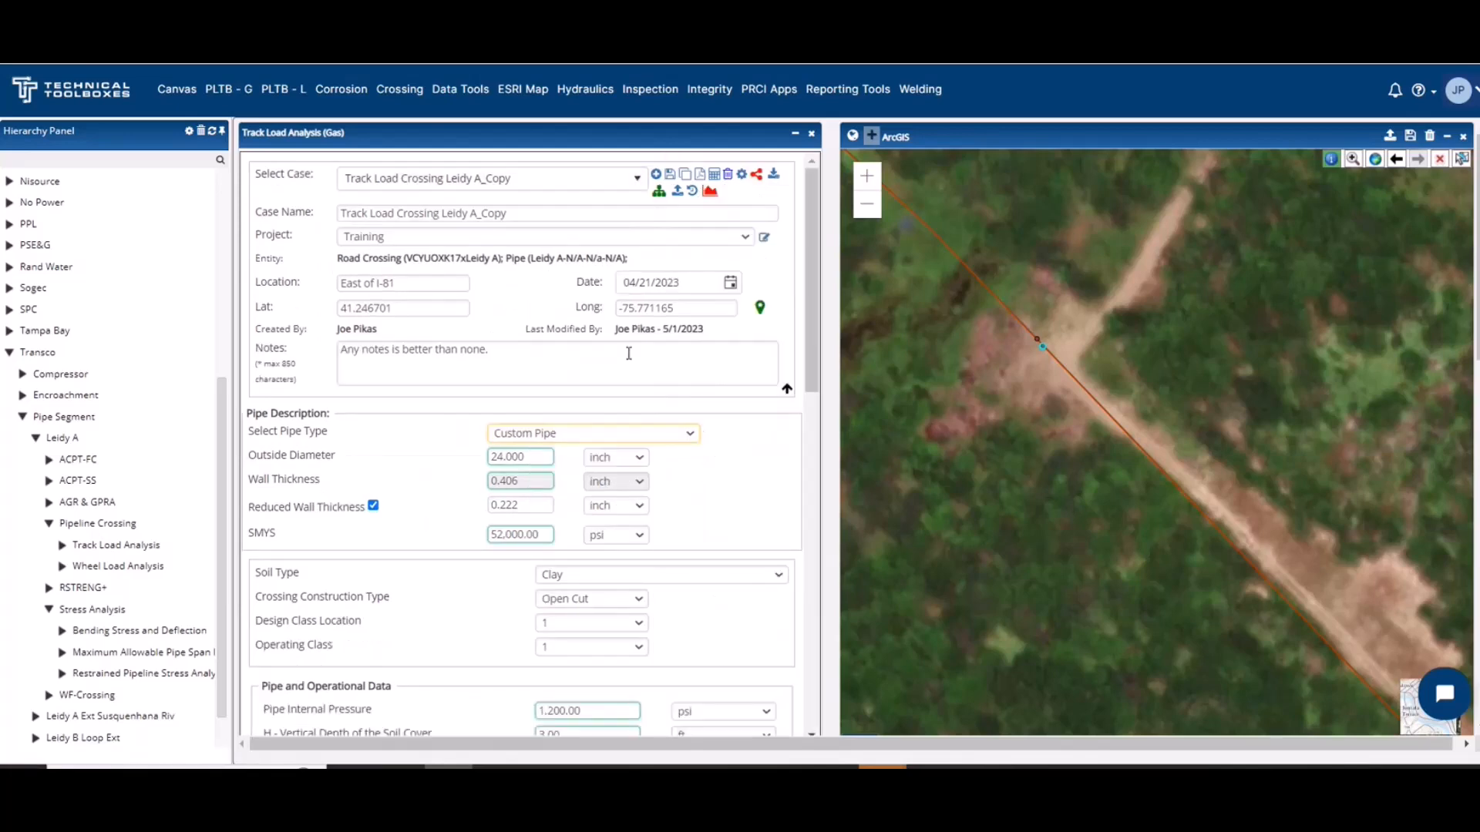
Try Design Class Location 3 and return it to 1.
scroll(586, 385, "down", 3)
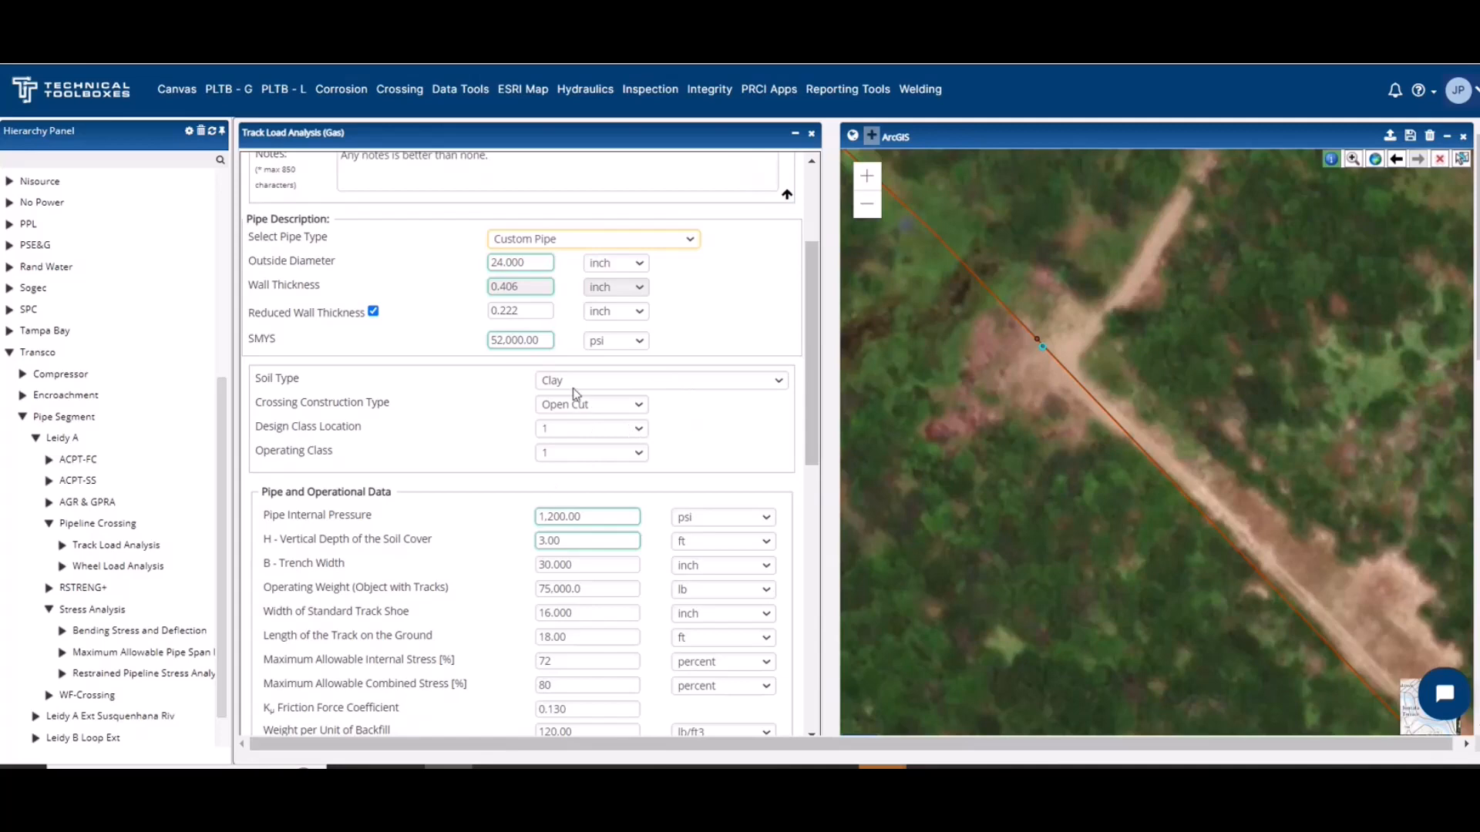
left_click(643, 436)
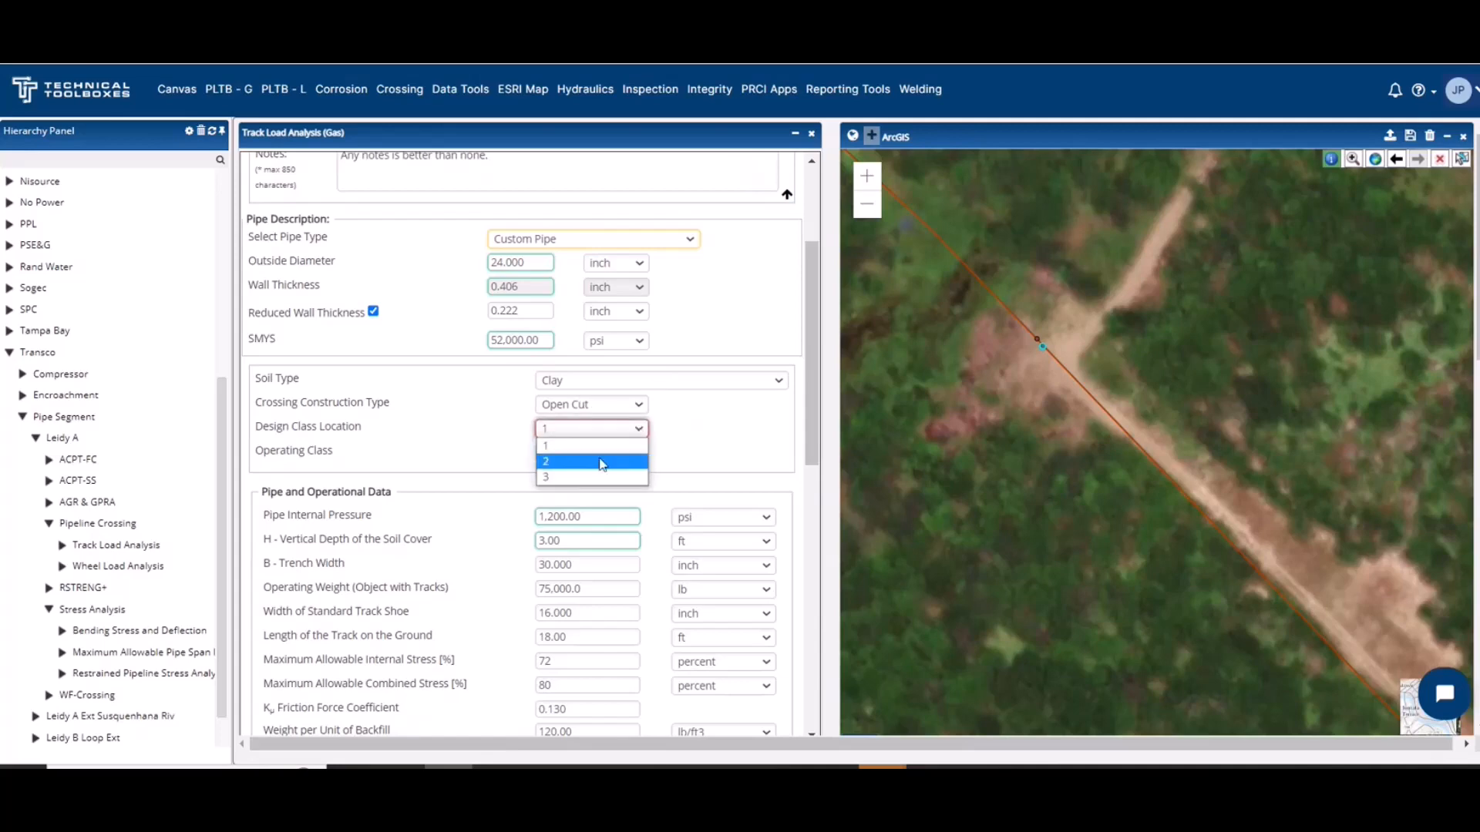
left_click(566, 478)
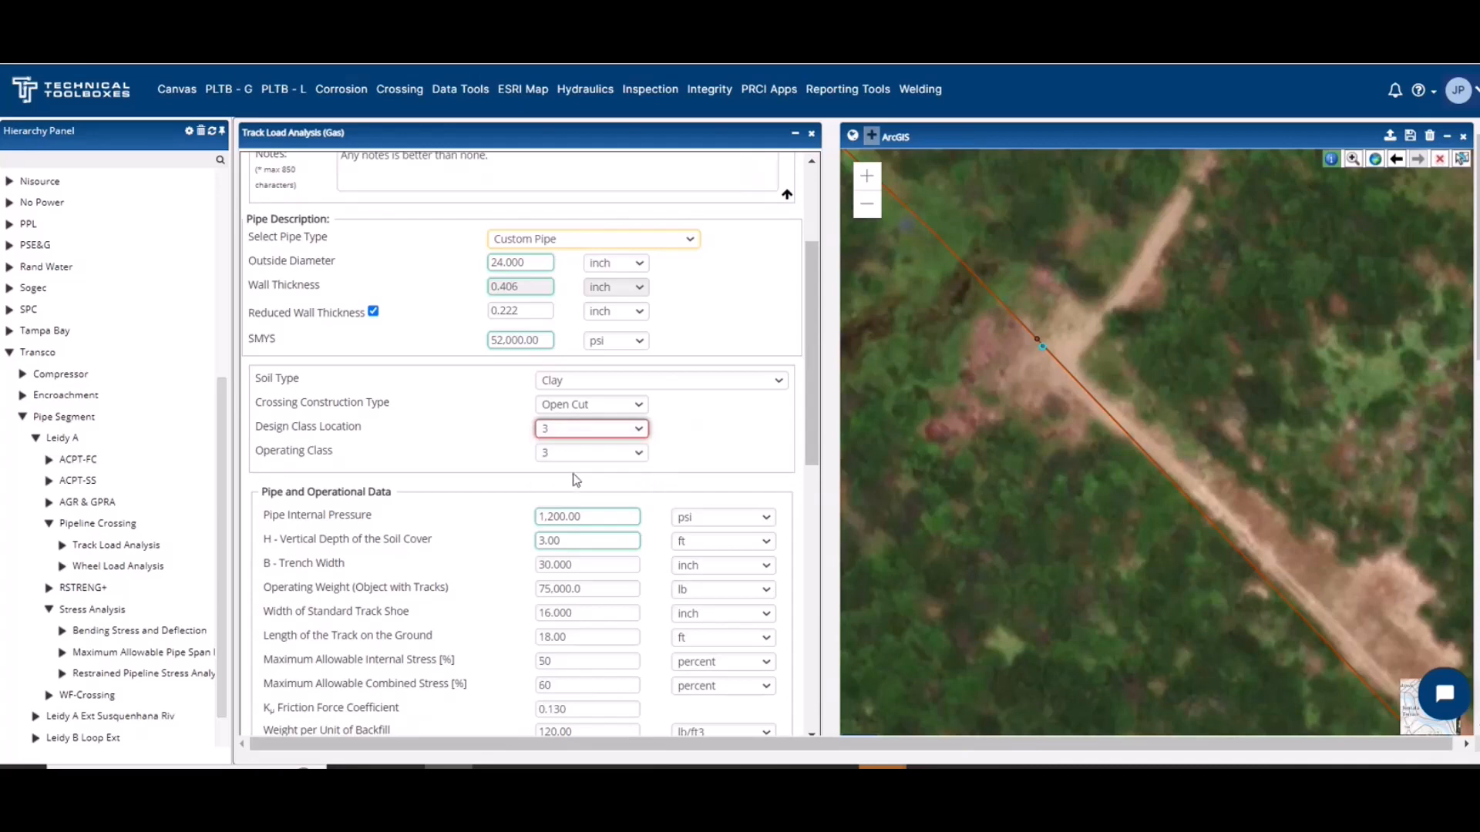
left_click(638, 430)
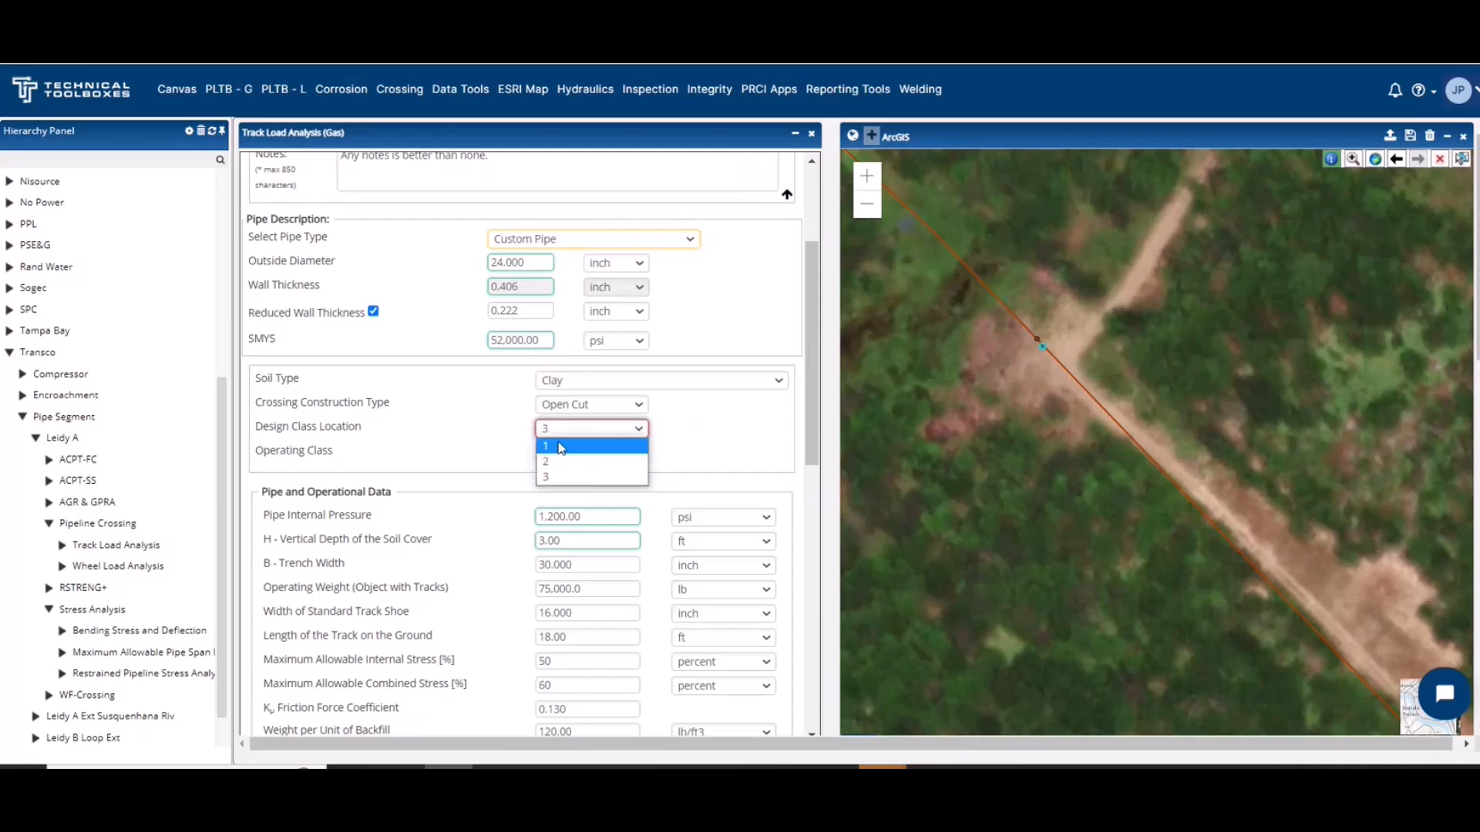
left_click(565, 445)
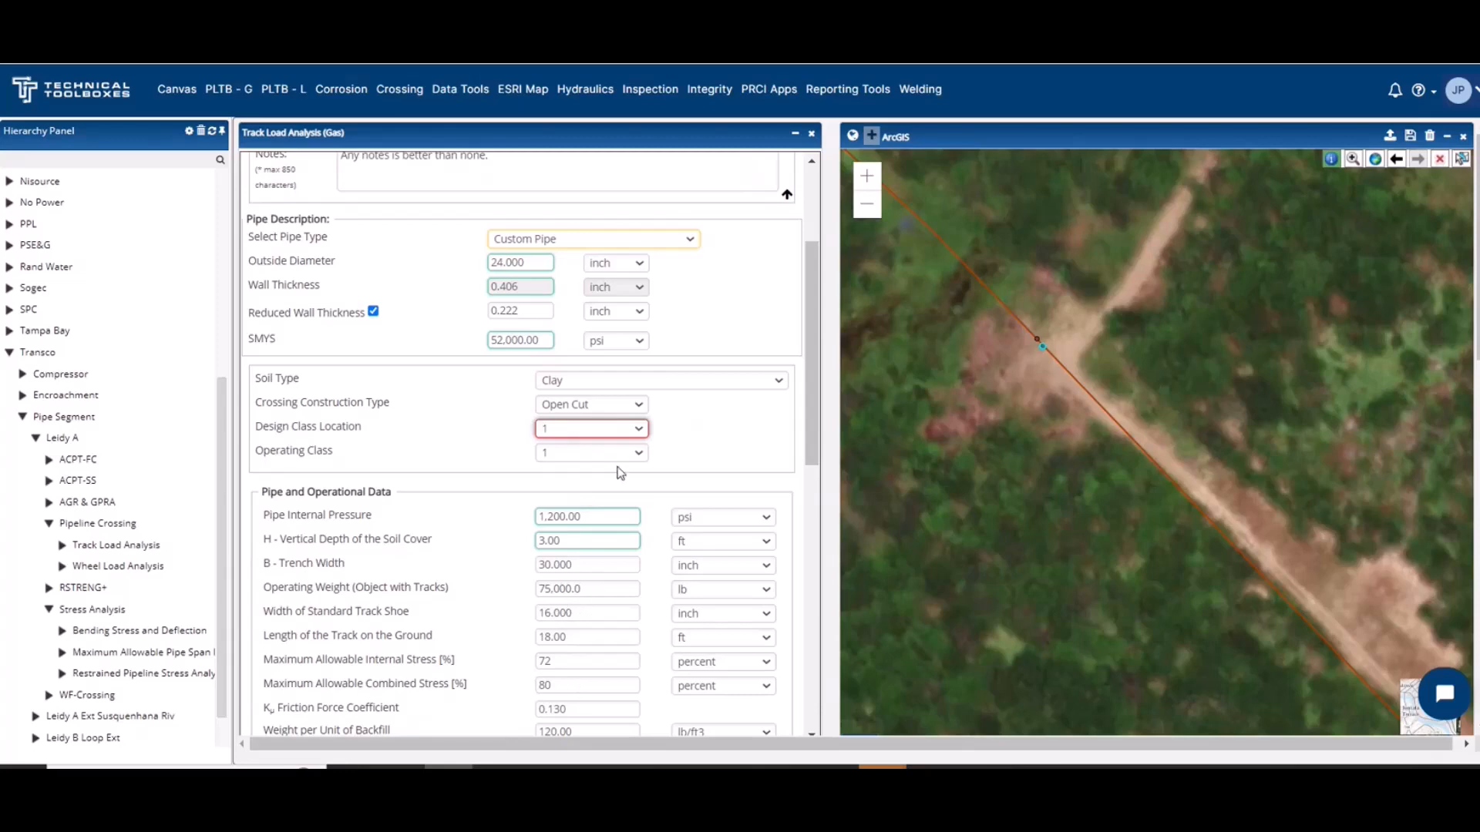
Switch the Design Class Location to 3 to compare the maximum allowable stress percentages, and set it back to 1.
scroll(620, 455, "down", 1)
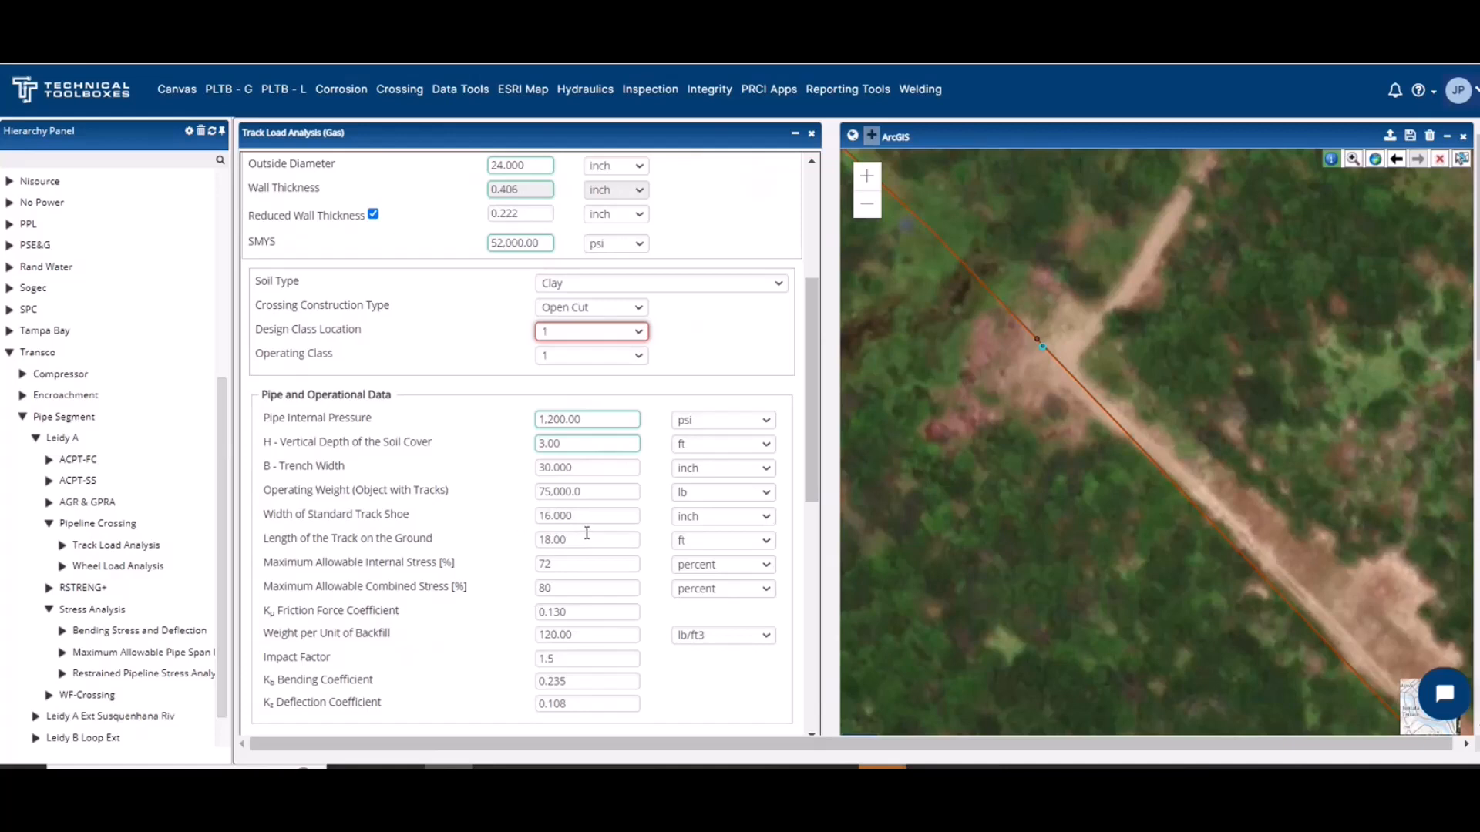
scroll(540, 547, "down", 1)
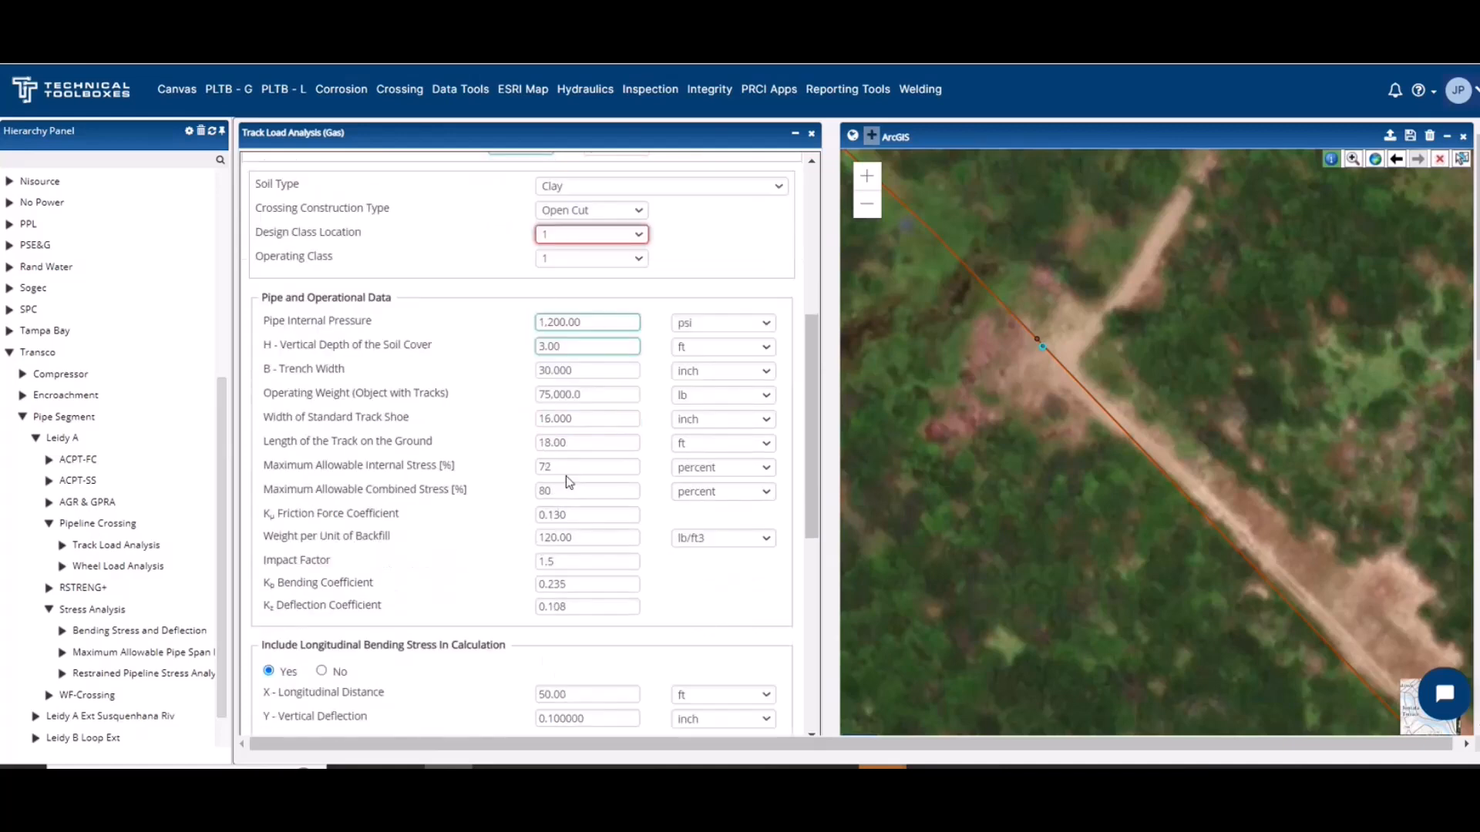
left_click(638, 235)
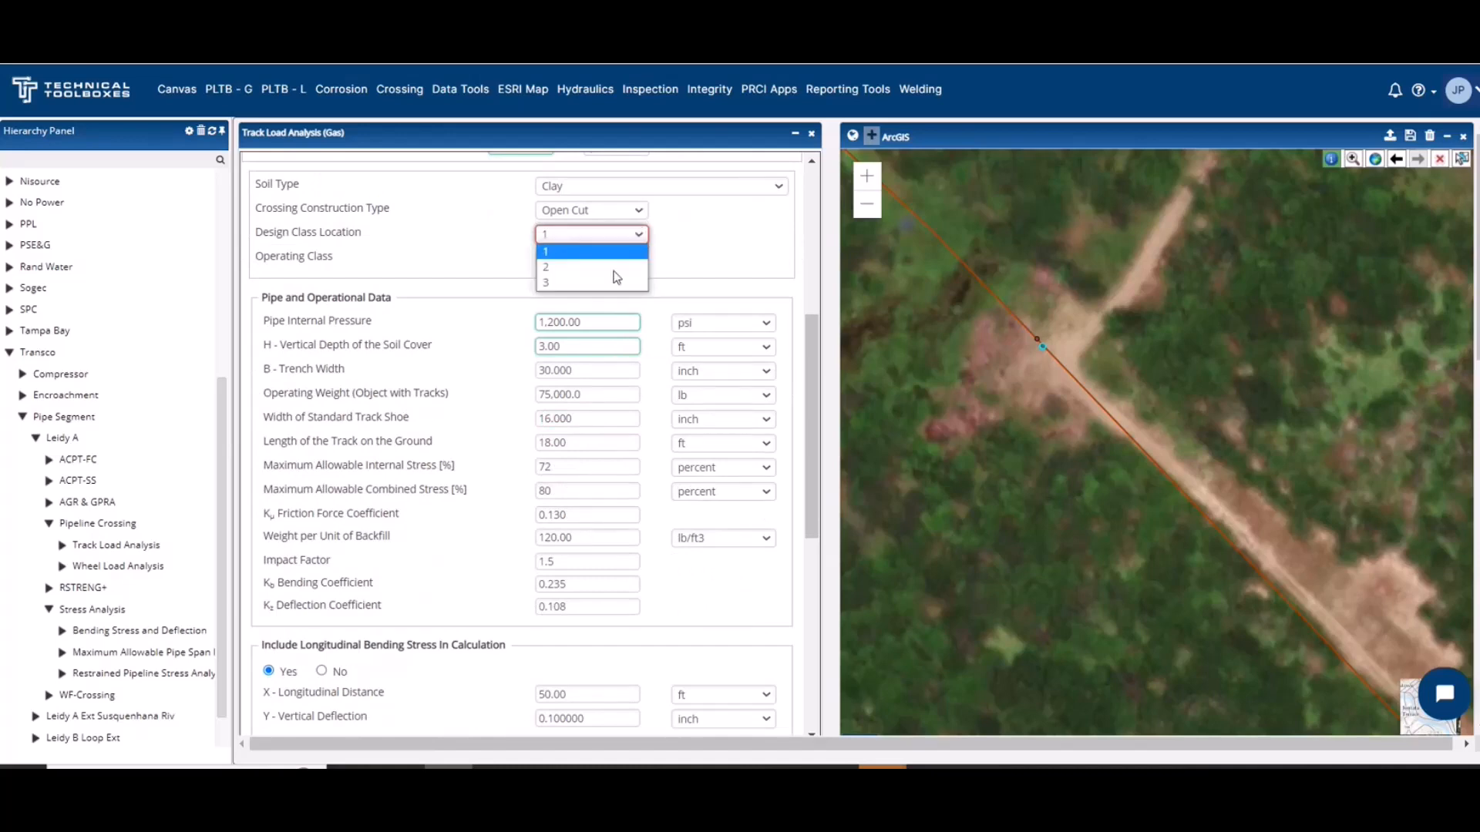
left_click(577, 283)
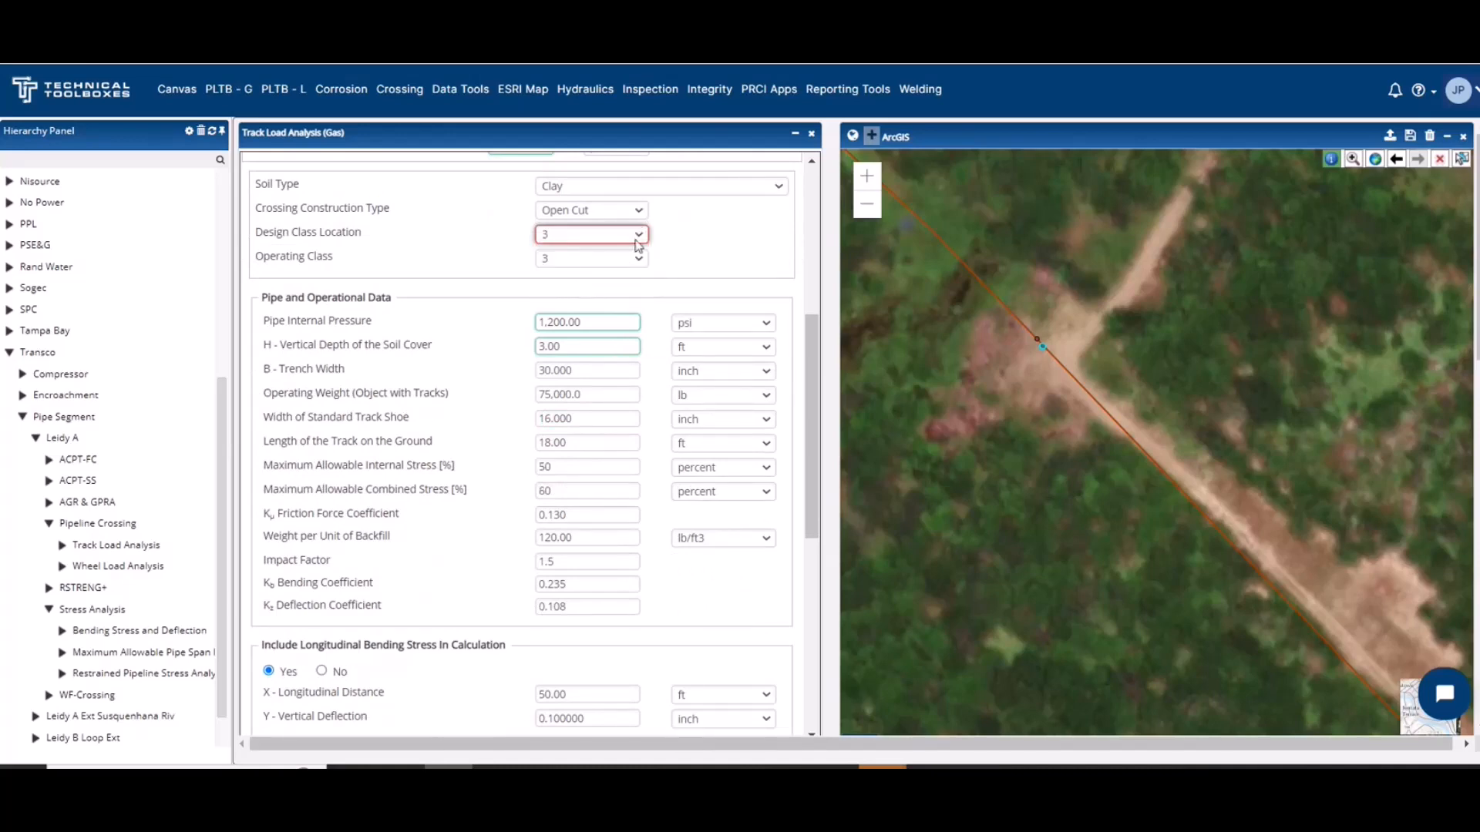
left_click(639, 234)
left_click(598, 249)
Include the interpolation method for the influence coefficient and calculate the track load analysis with the reduced wall thickness.
scroll(415, 594, "down", 1)
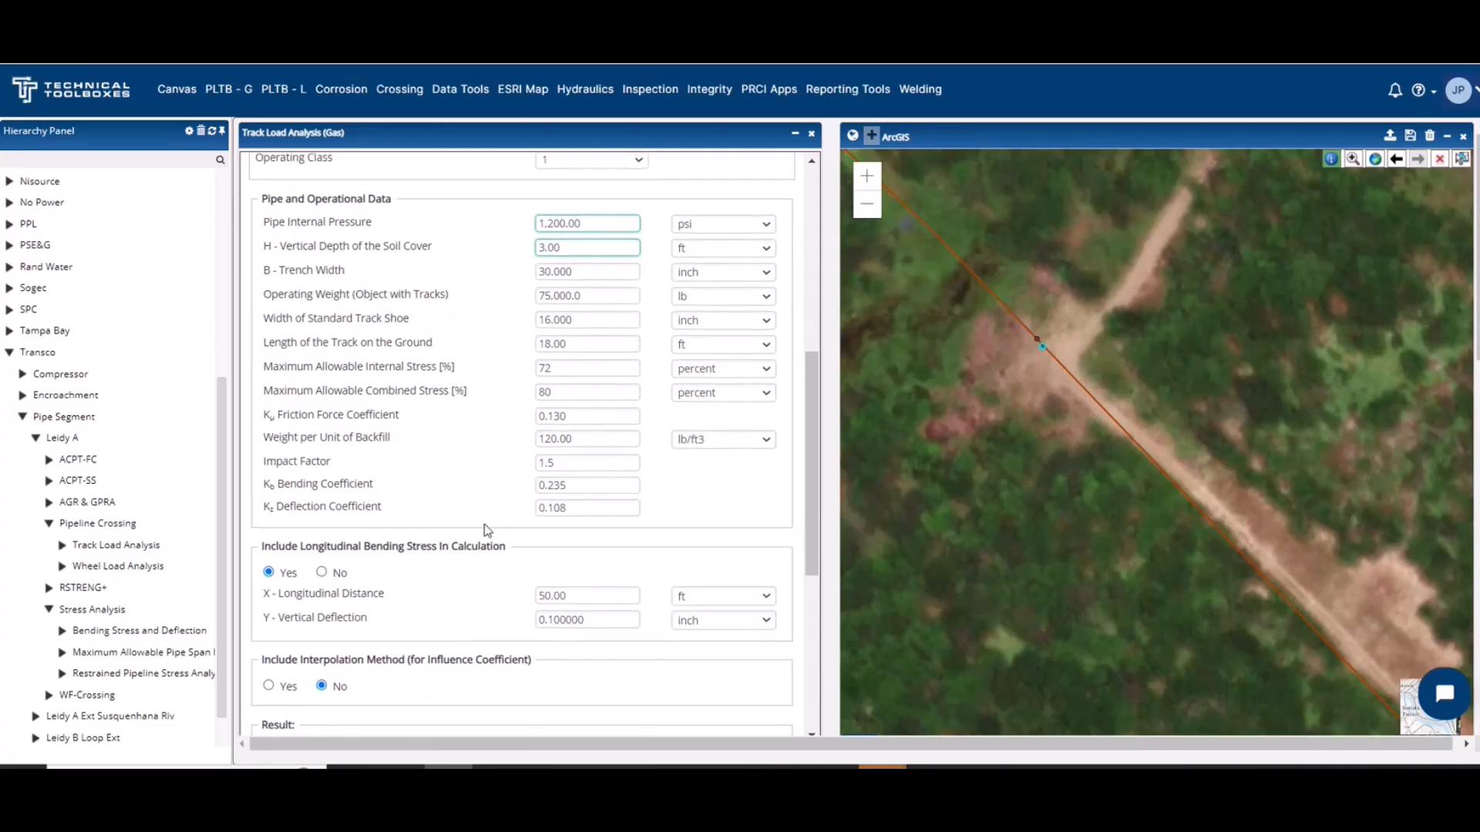
scroll(487, 522, "down", 1)
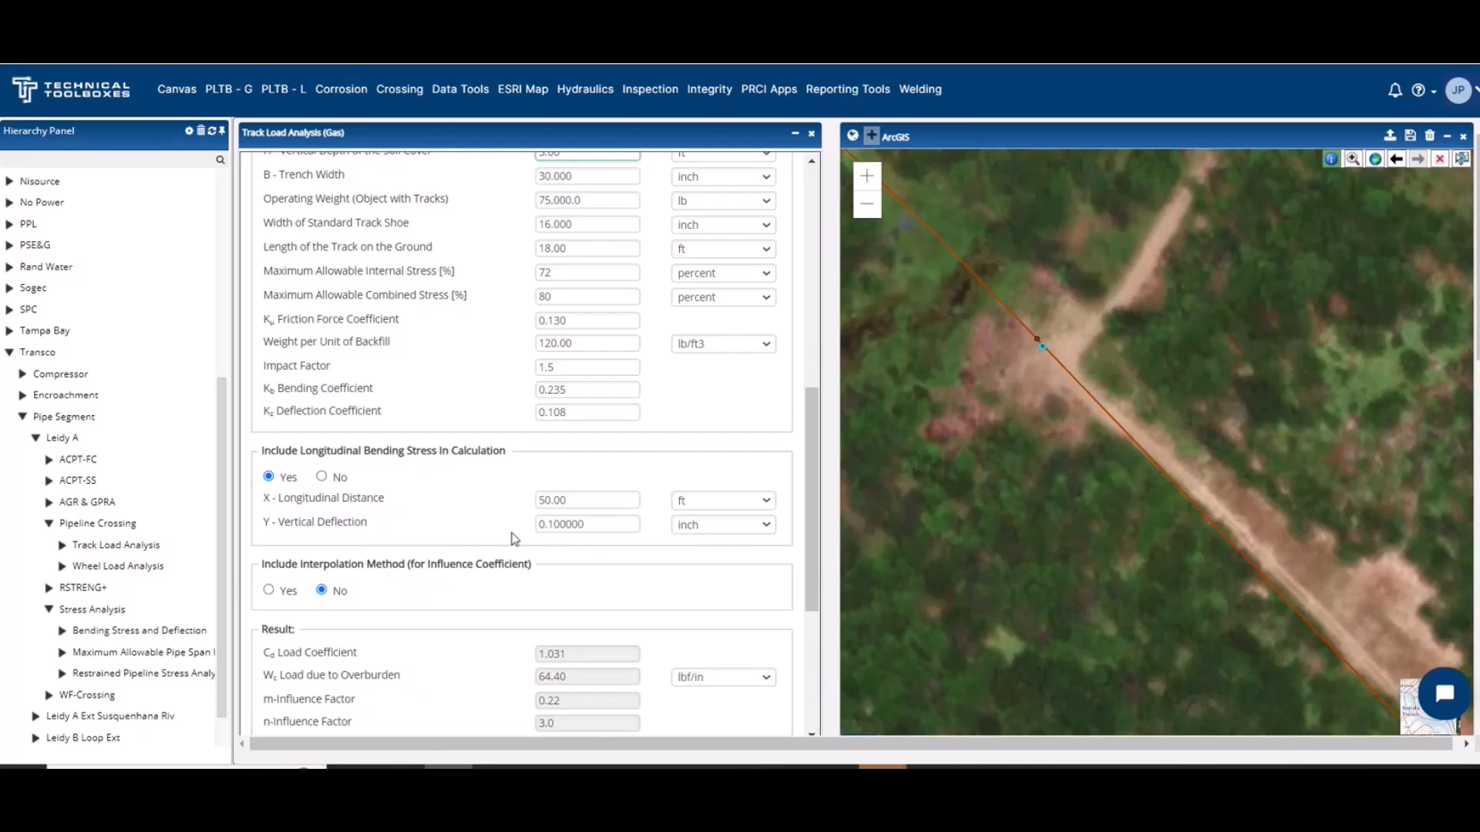
left_click_drag(813, 592, 812, 648)
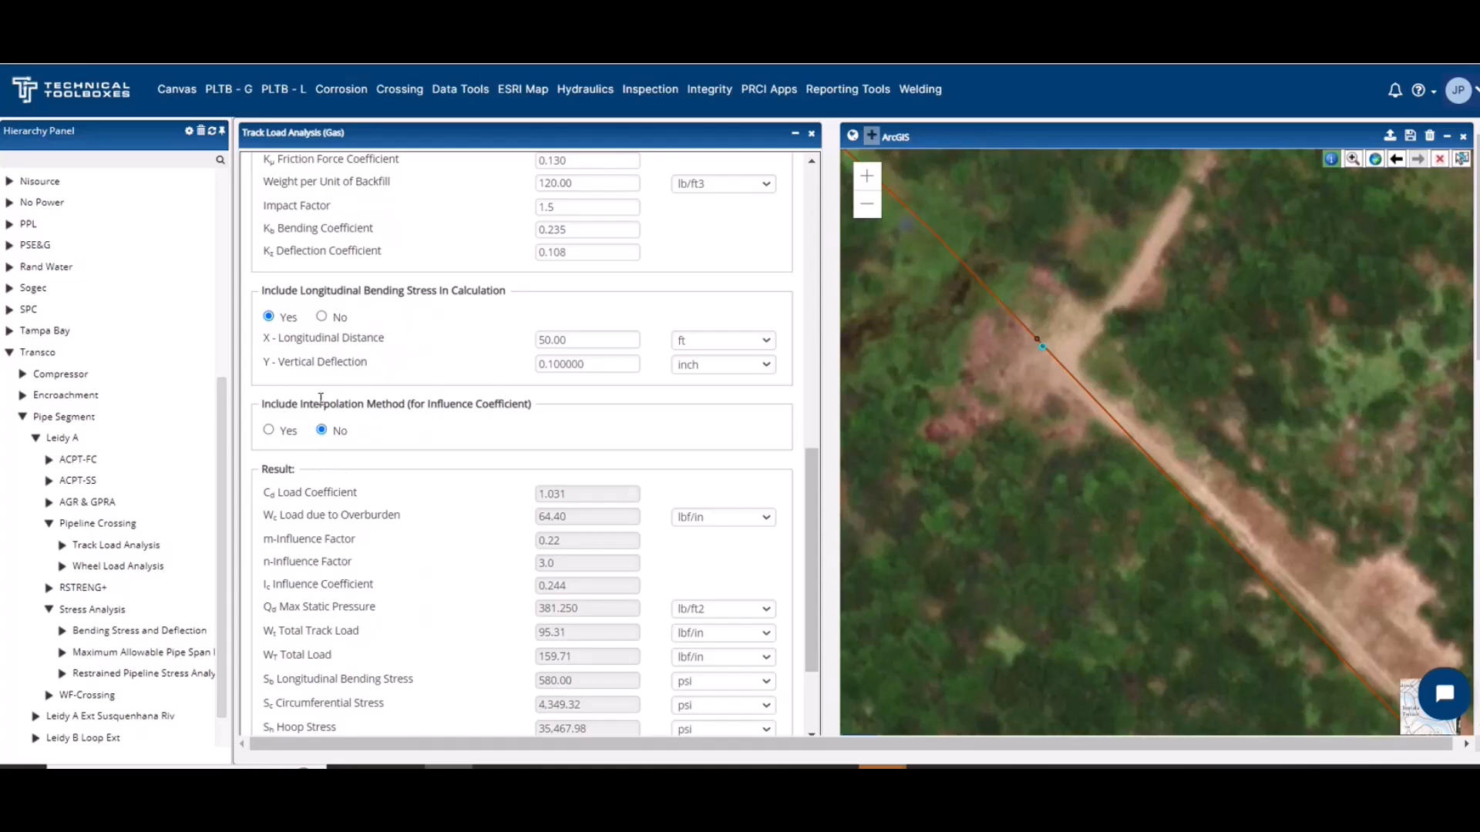
left_click(269, 432)
left_click_drag(811, 660, 808, 718)
scroll(757, 437, "down", 3)
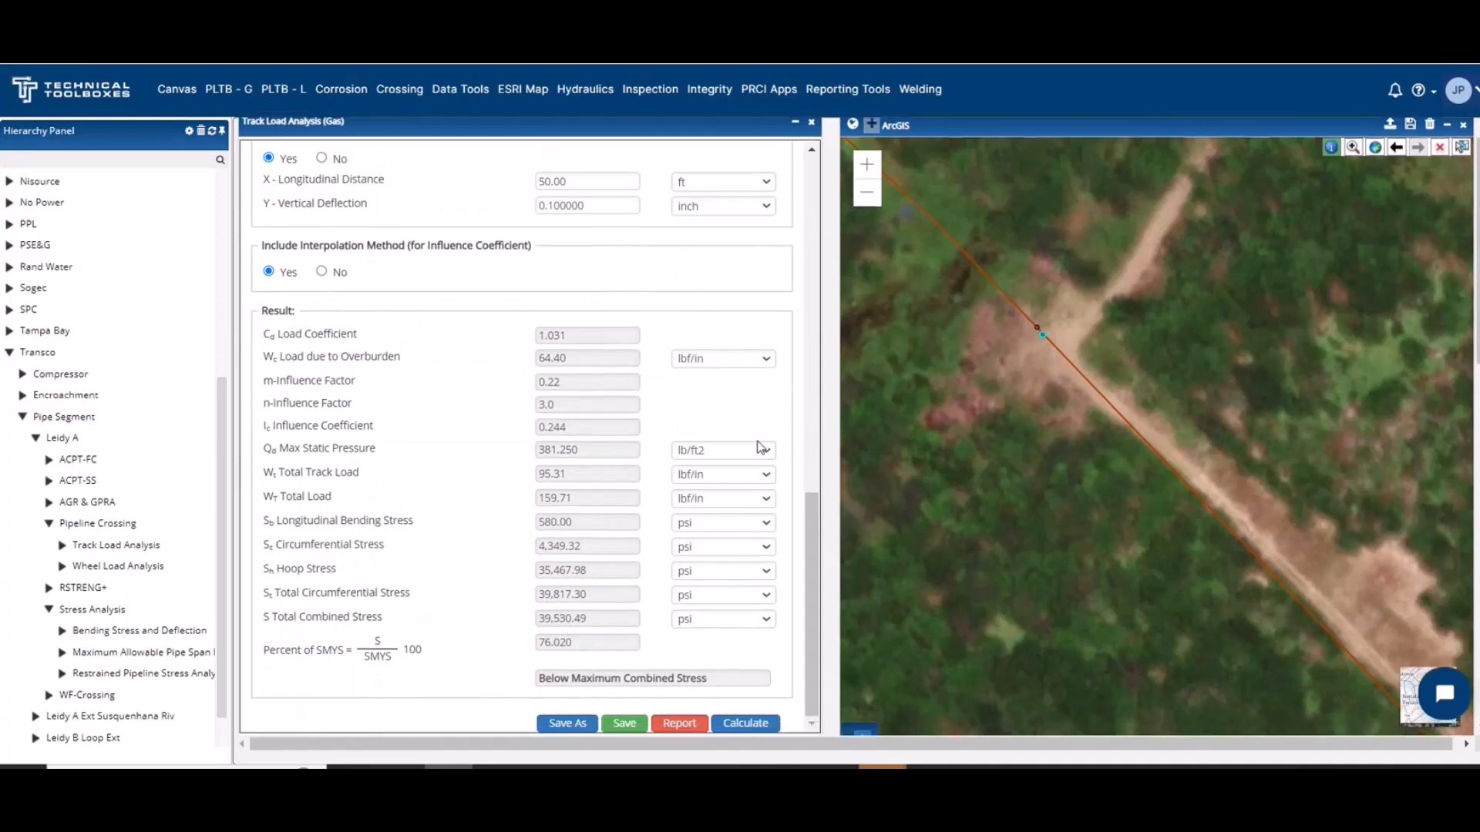
left_click(763, 544)
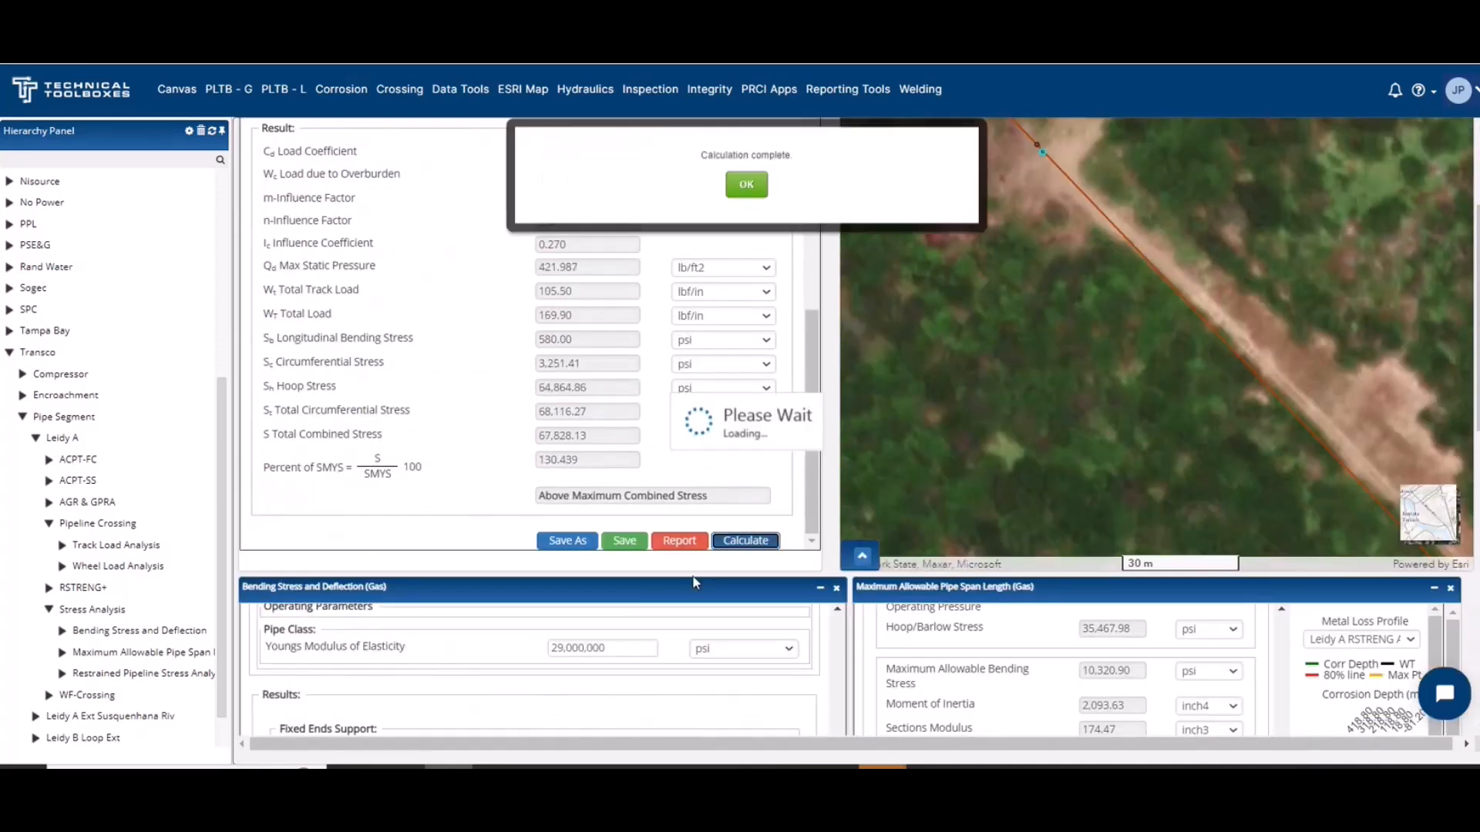
left_click(745, 179)
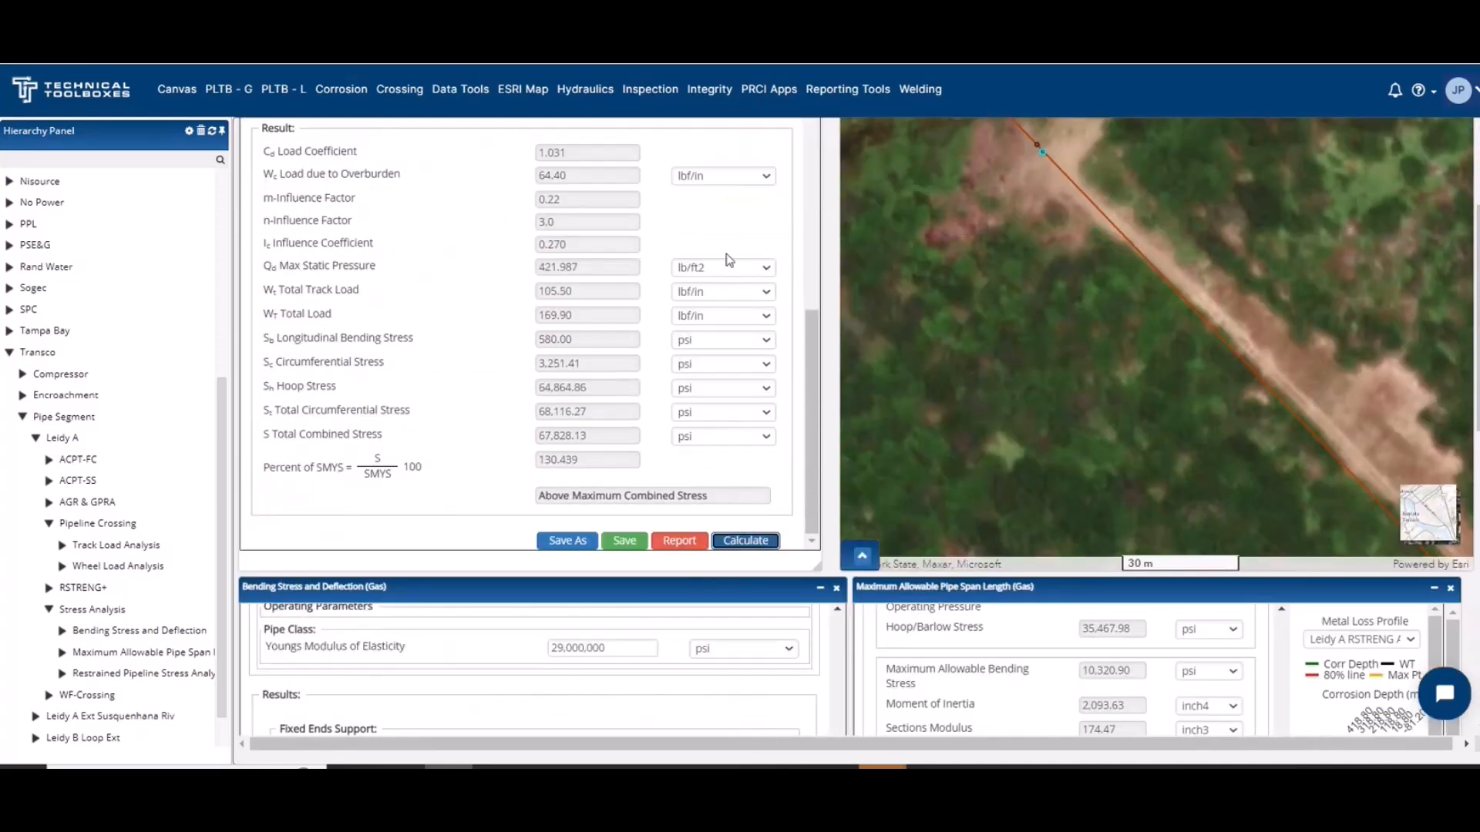
Disable the reduced wall thickness and recalculate the track load analysis with the full 0.406 inch wall.
left_click_drag(808, 405, 814, 265)
scroll(712, 362, "up", 10)
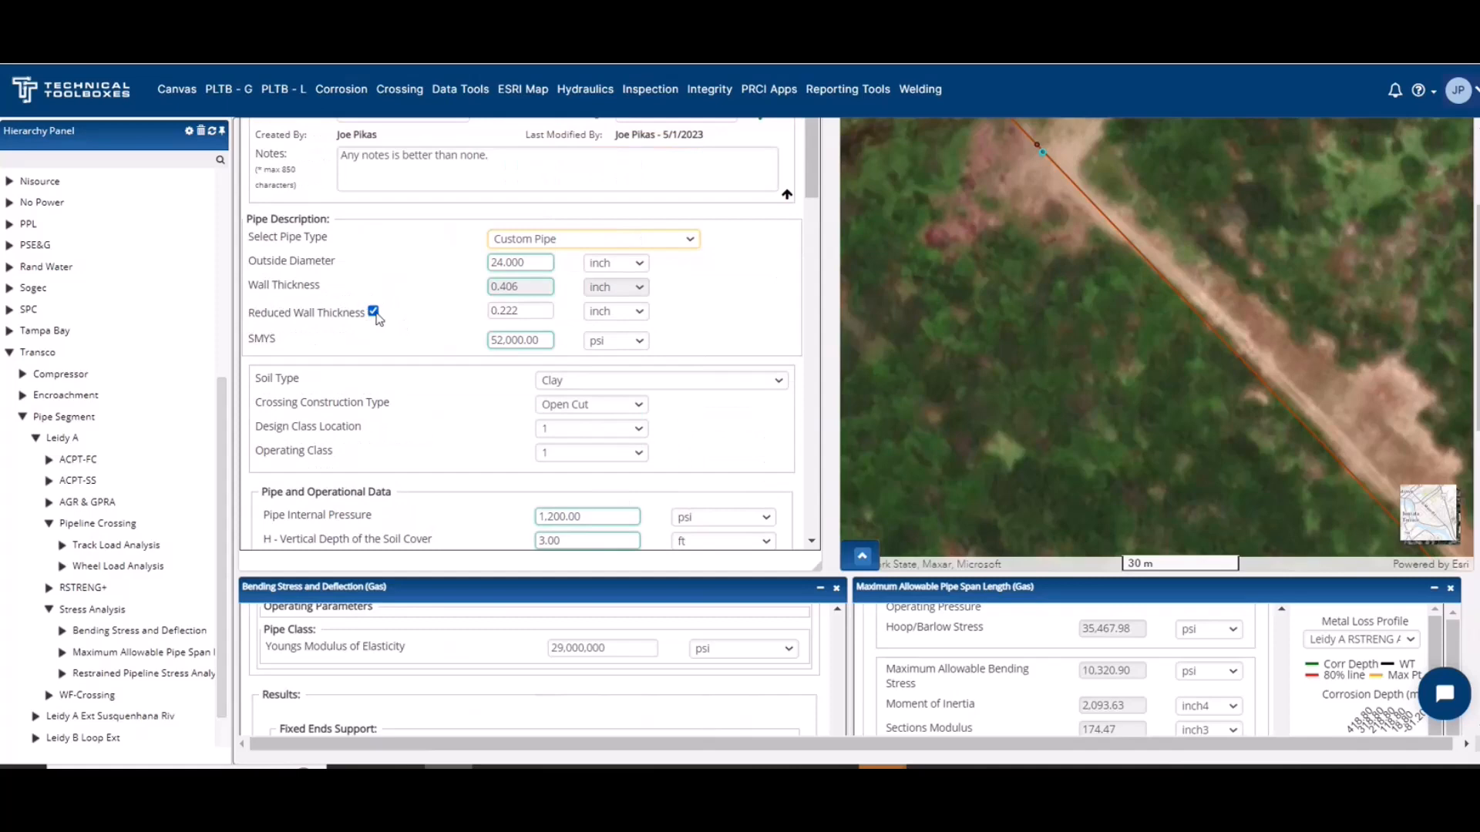
left_click(373, 312)
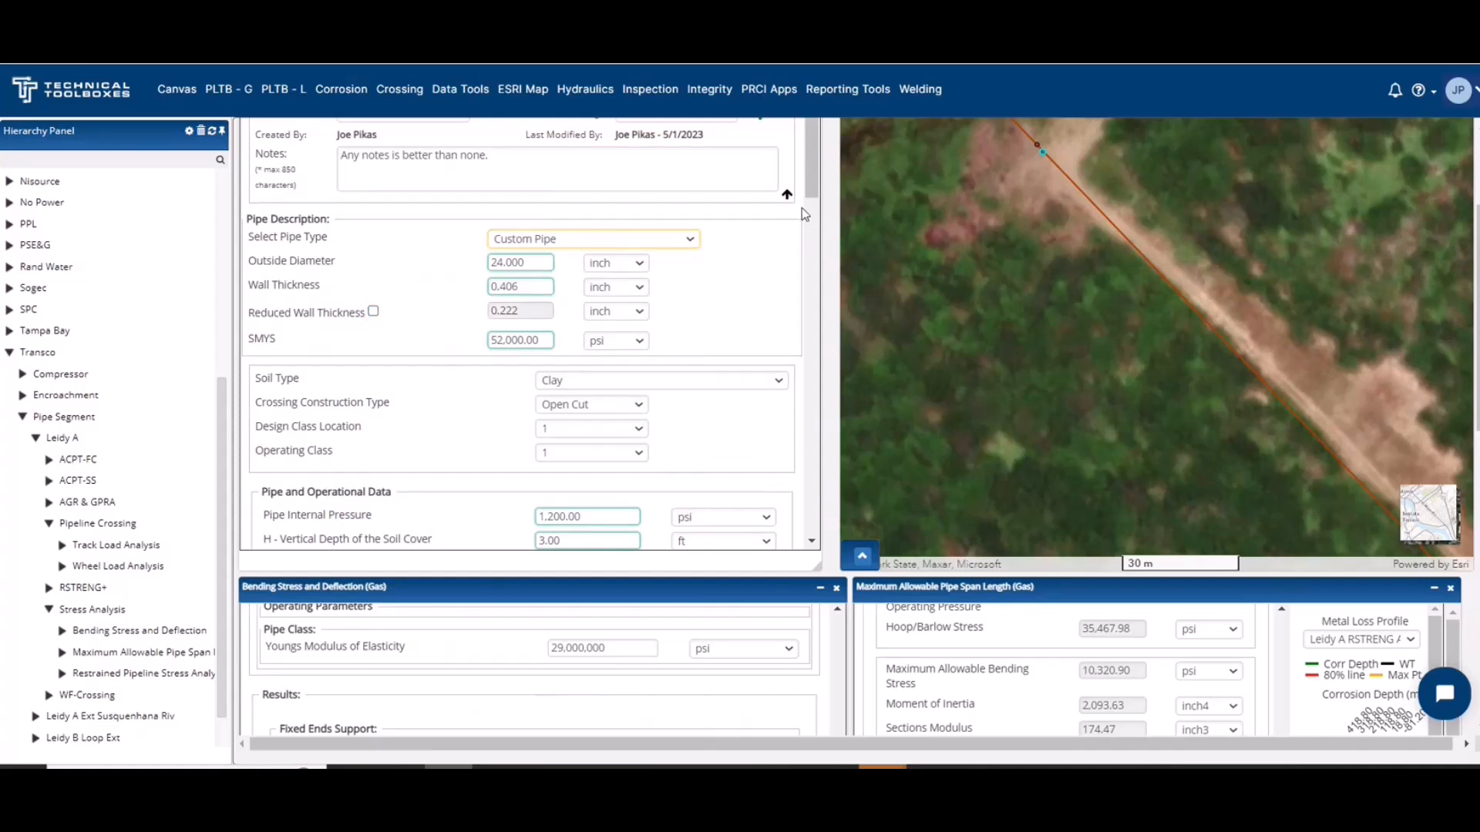
left_click_drag(807, 192, 790, 534)
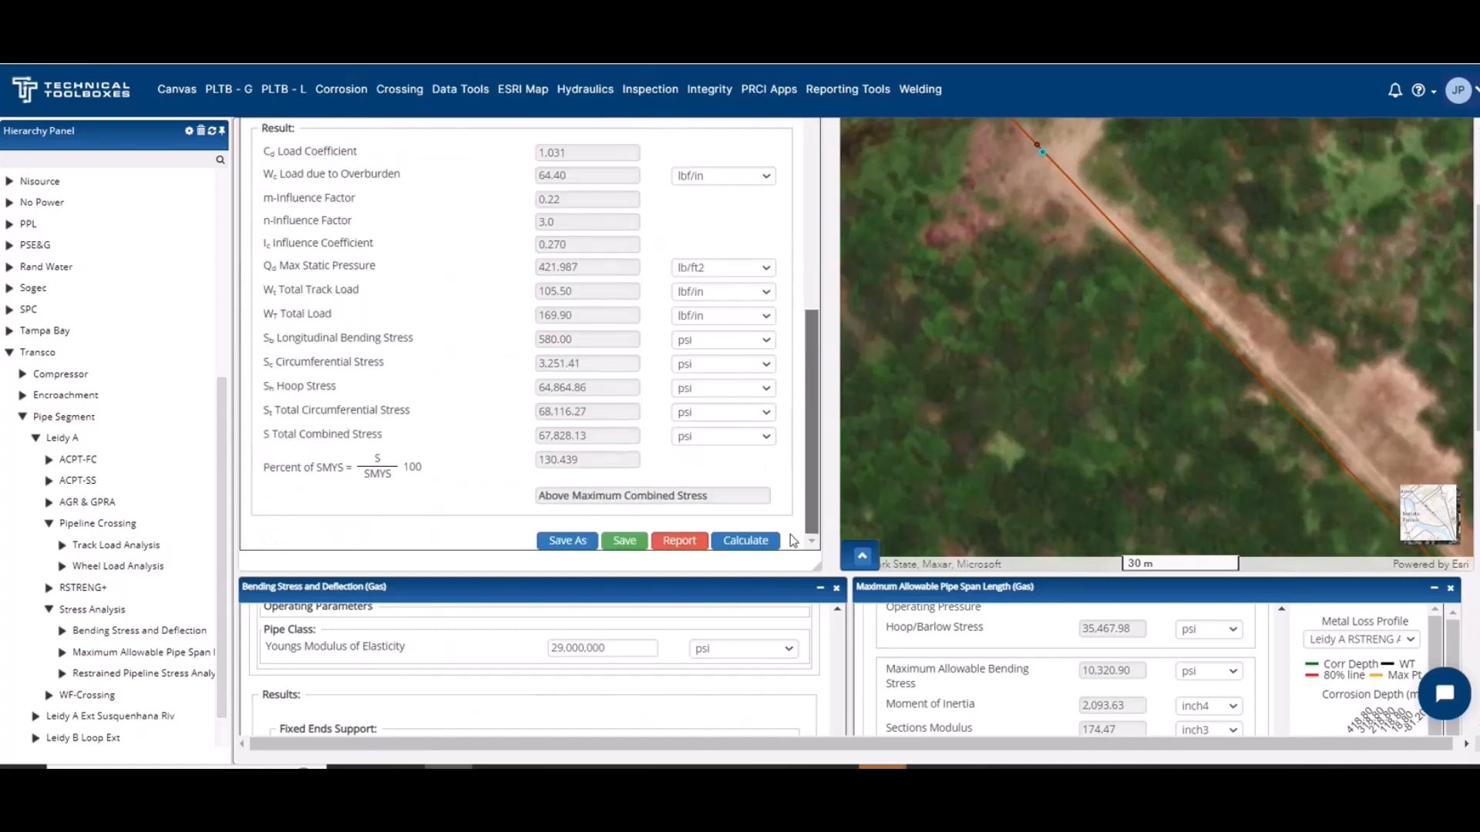
left_click(746, 541)
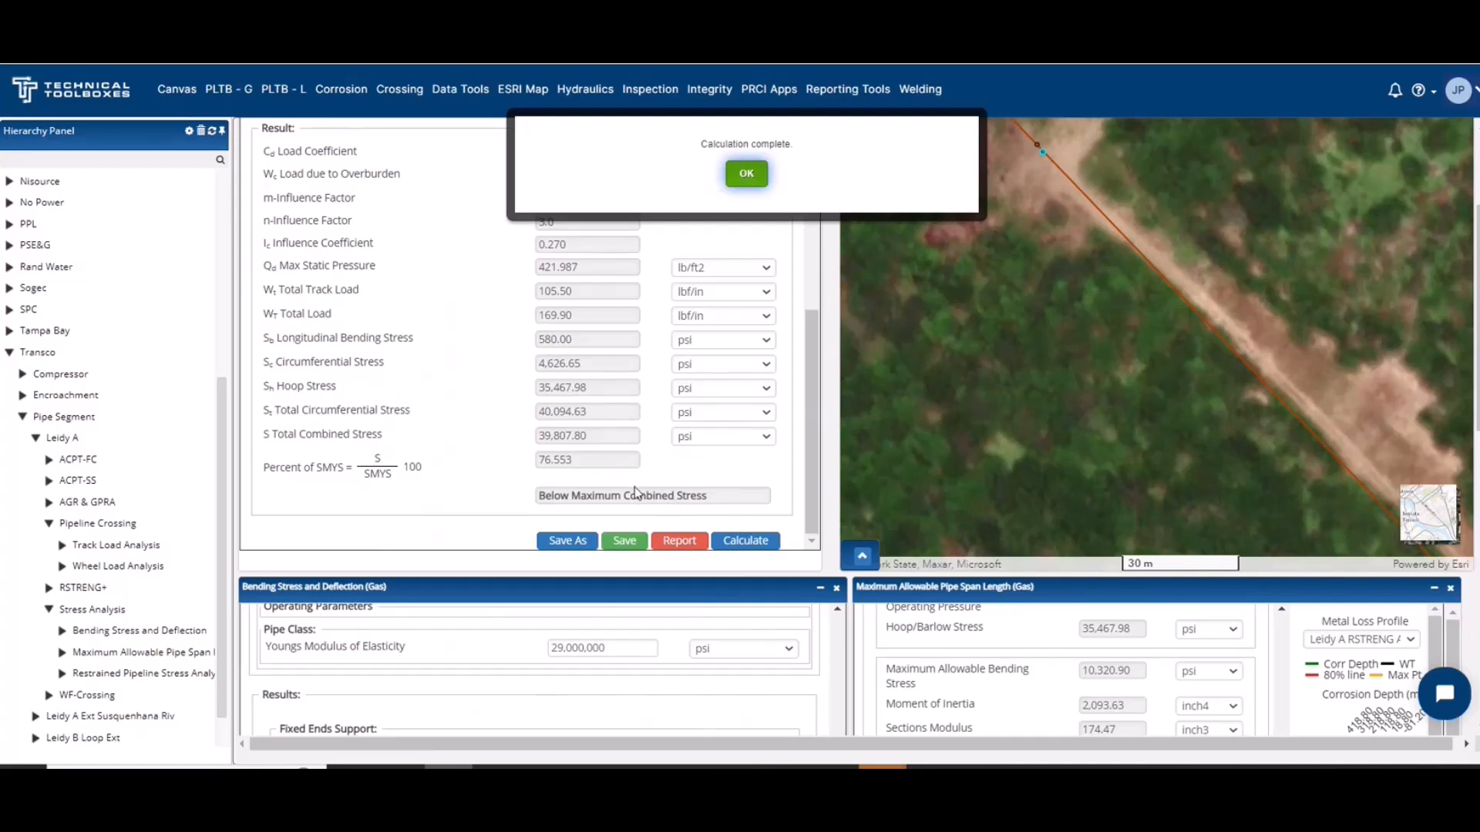
left_click(740, 170)
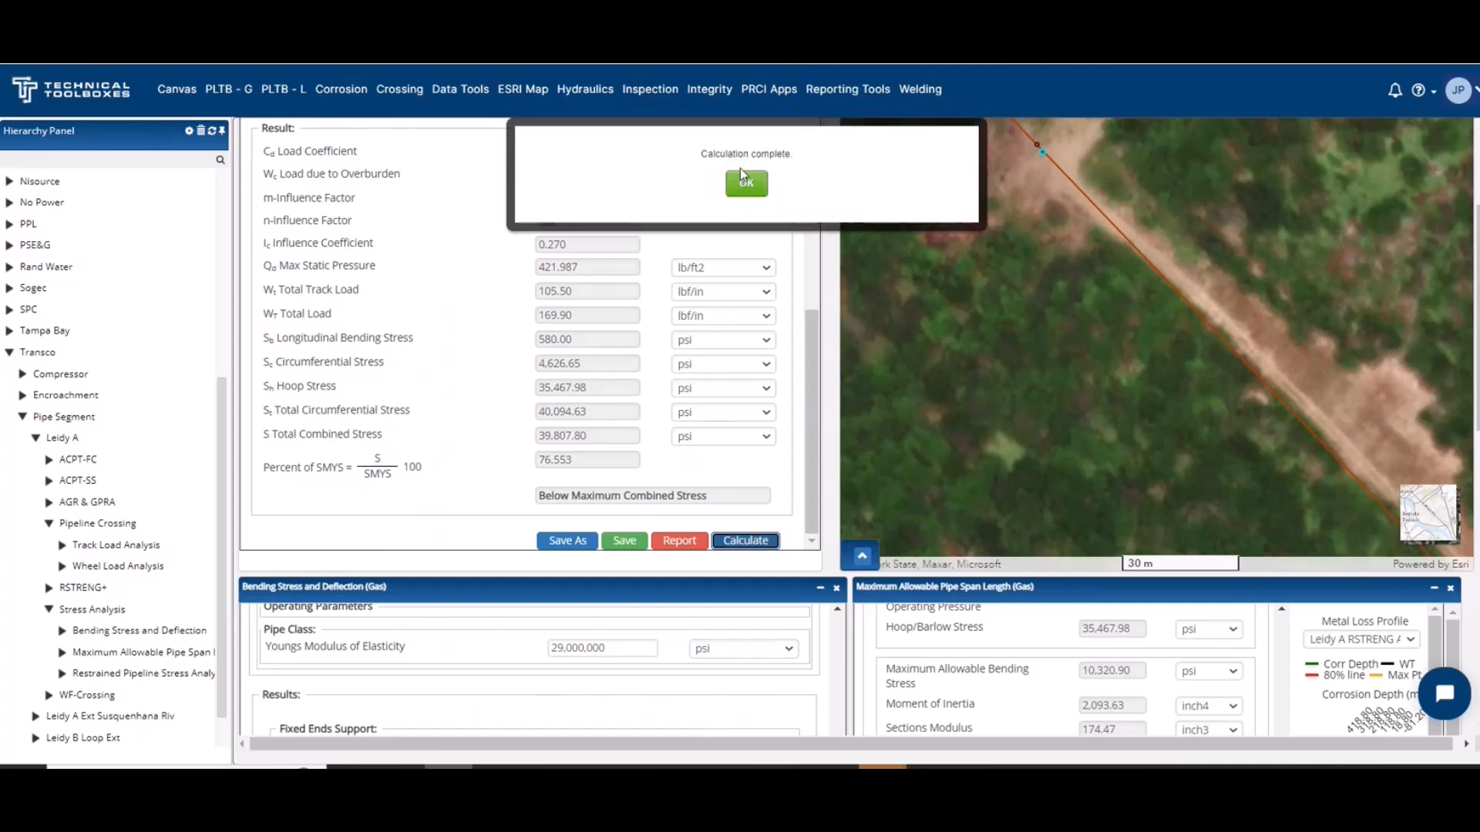
Generate the Track Load Analysis report for the full wall thickness and review its loading parameters and results.
left_click(680, 540)
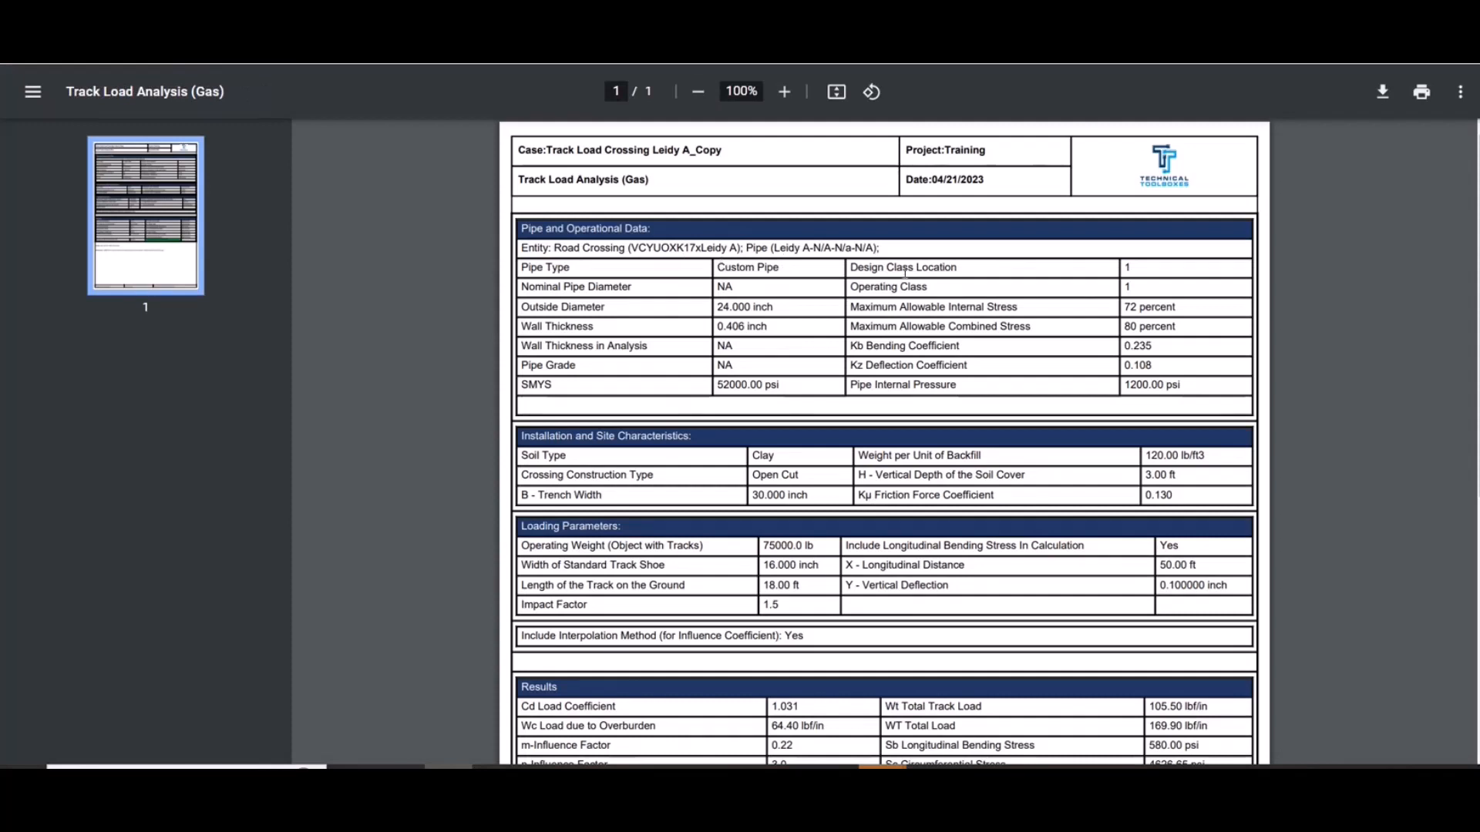
scroll(926, 259, "down", 2)
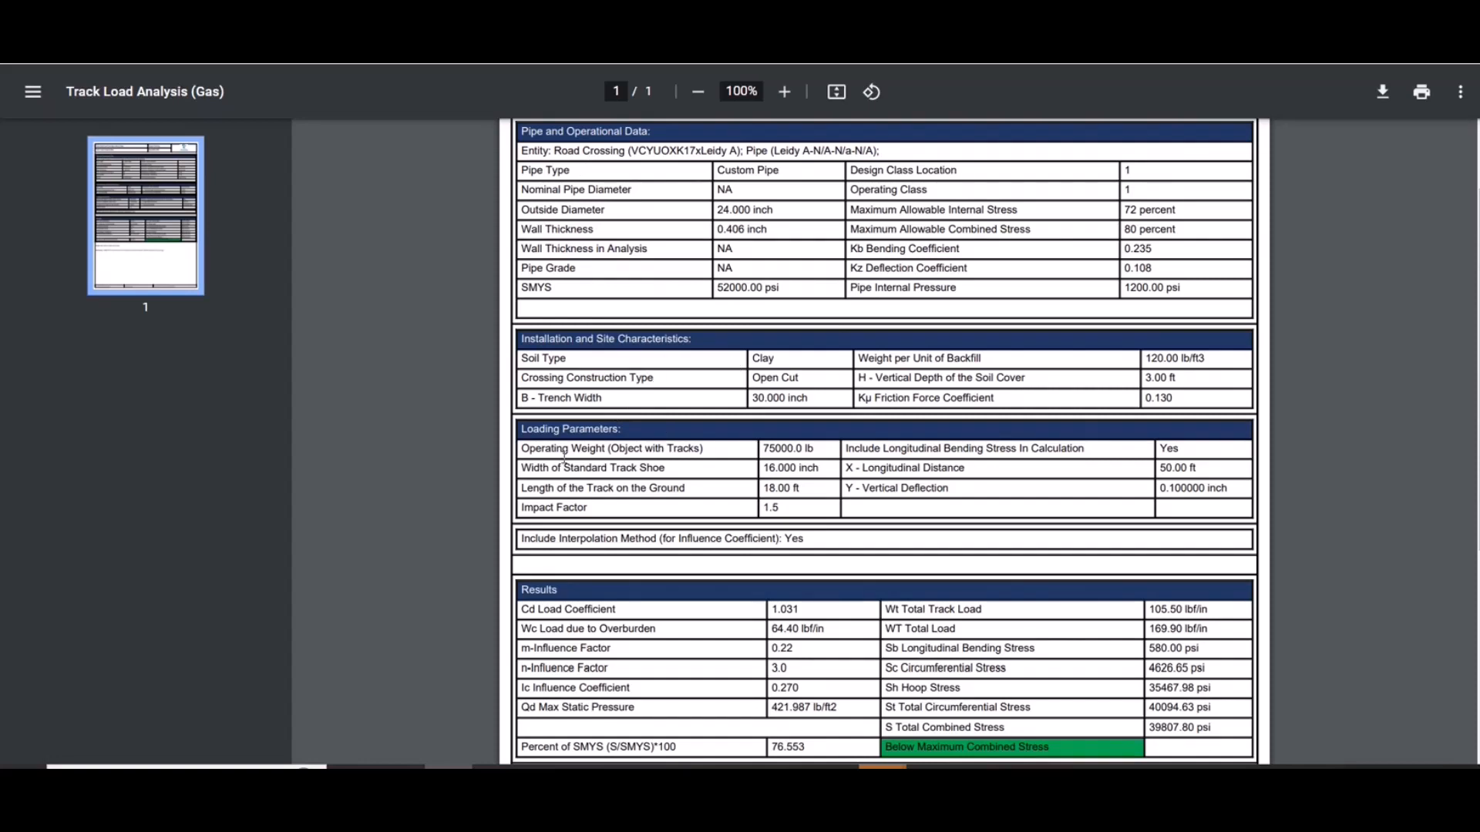
scroll(627, 447, "down", 1)
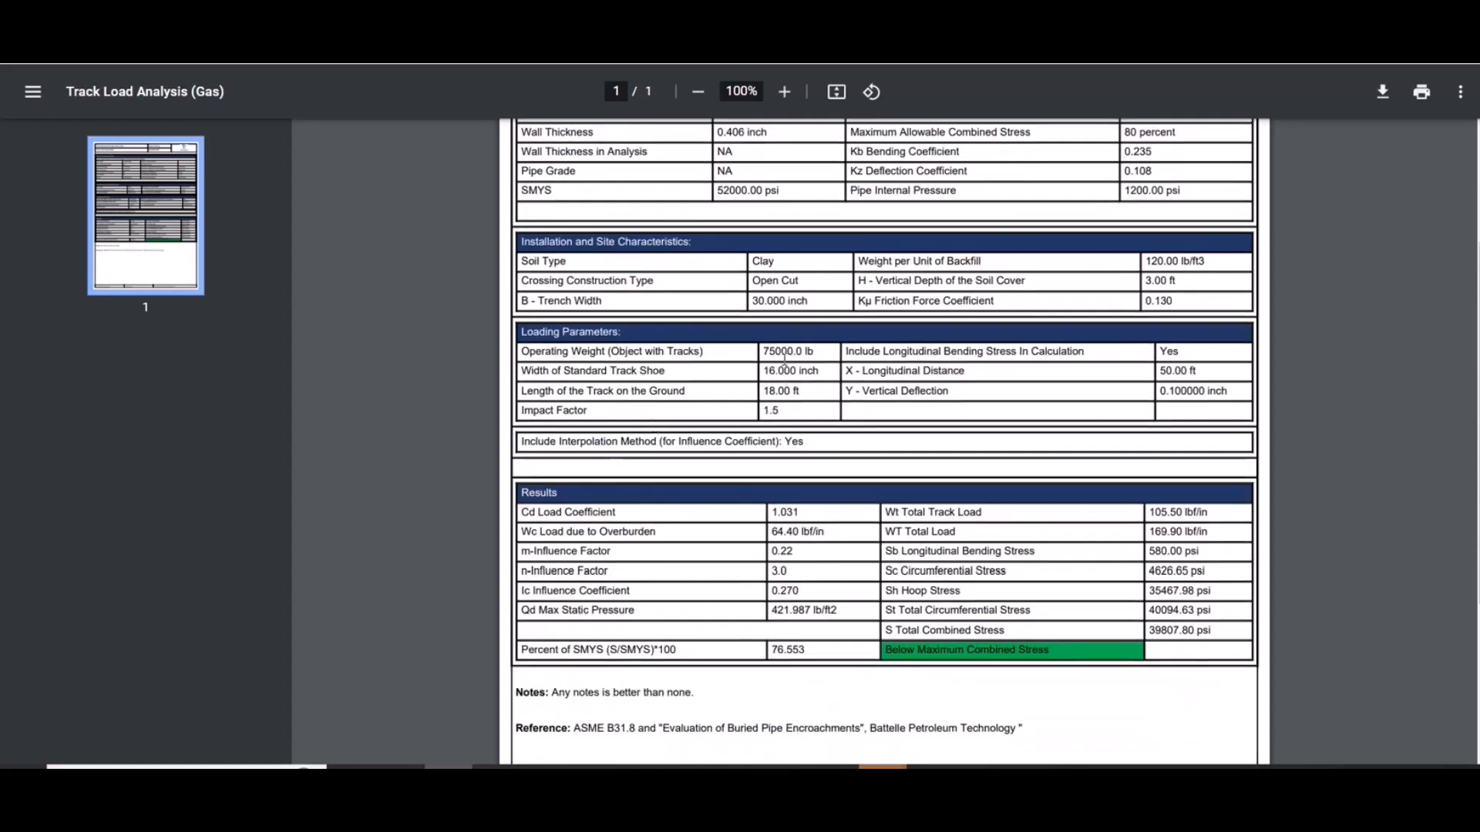
scroll(785, 360, "down", 1)
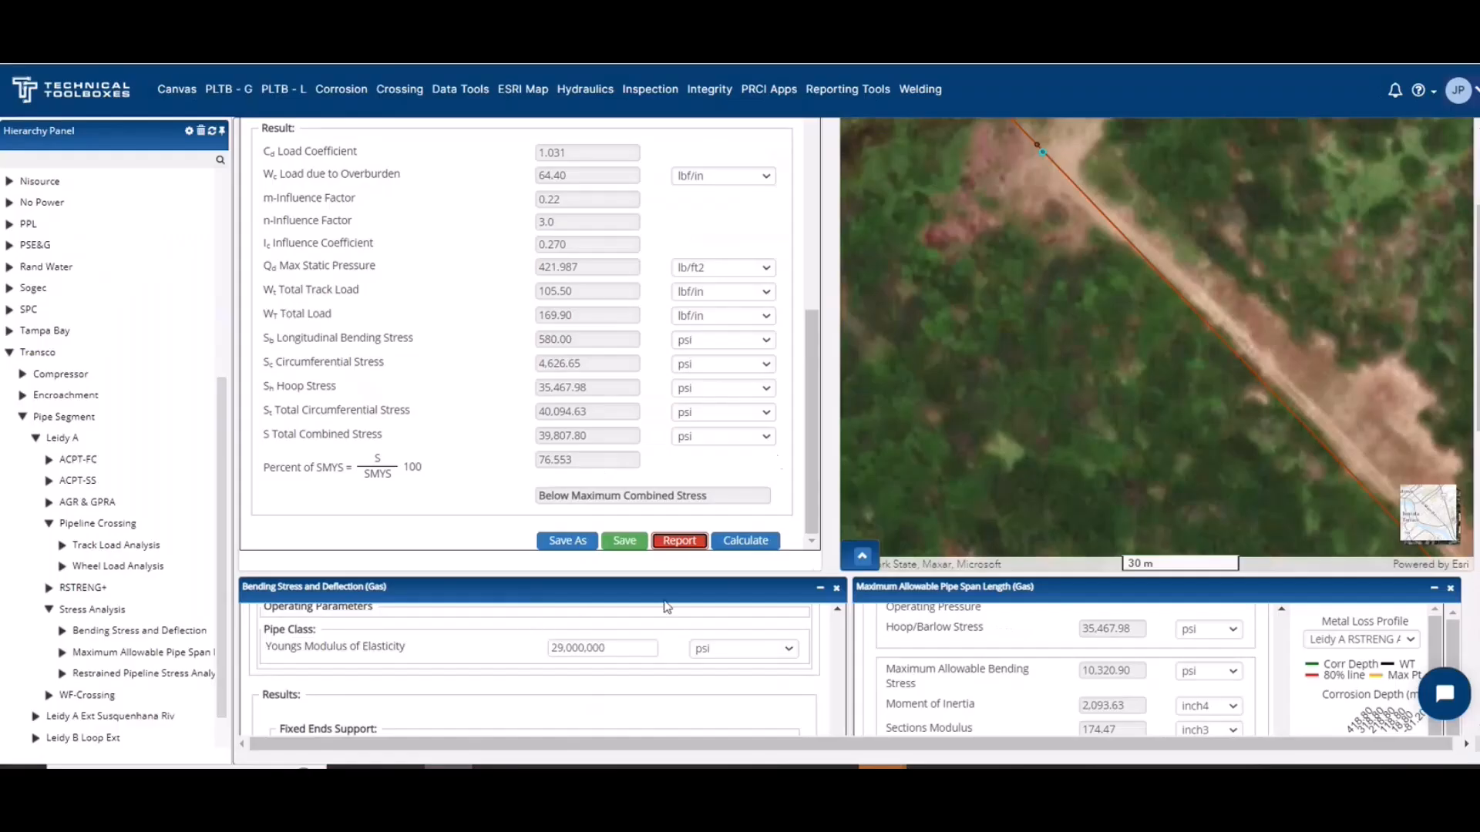
Turn on the metal loss display, view the Leidy A RSTRENG Pwr LN profile, and return to Leidy A RSTRENG Assessment AC Corrosion.
left_click_drag(811, 420, 797, 123)
scroll(725, 190, "up", 6)
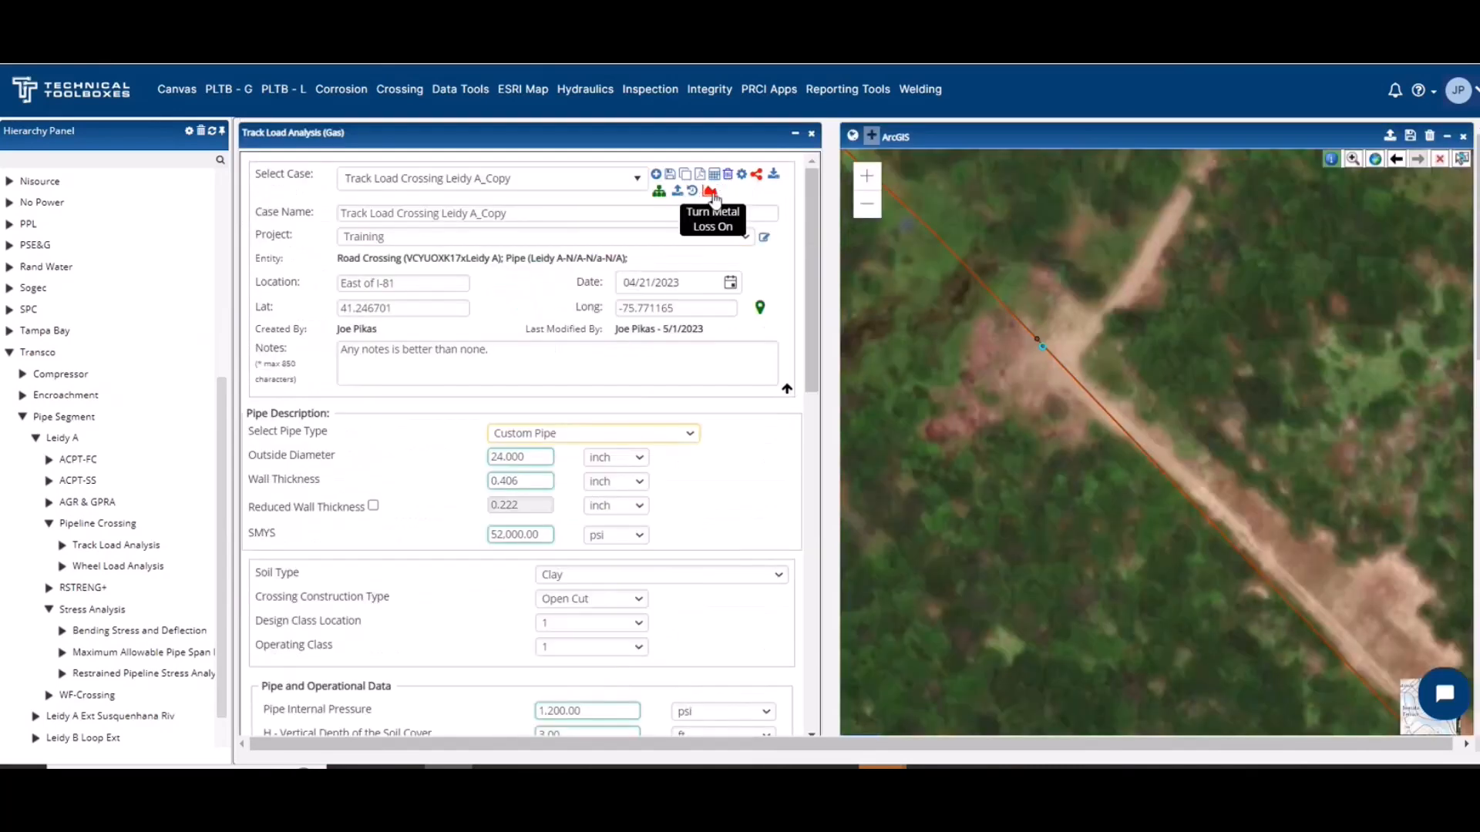
left_click(709, 197)
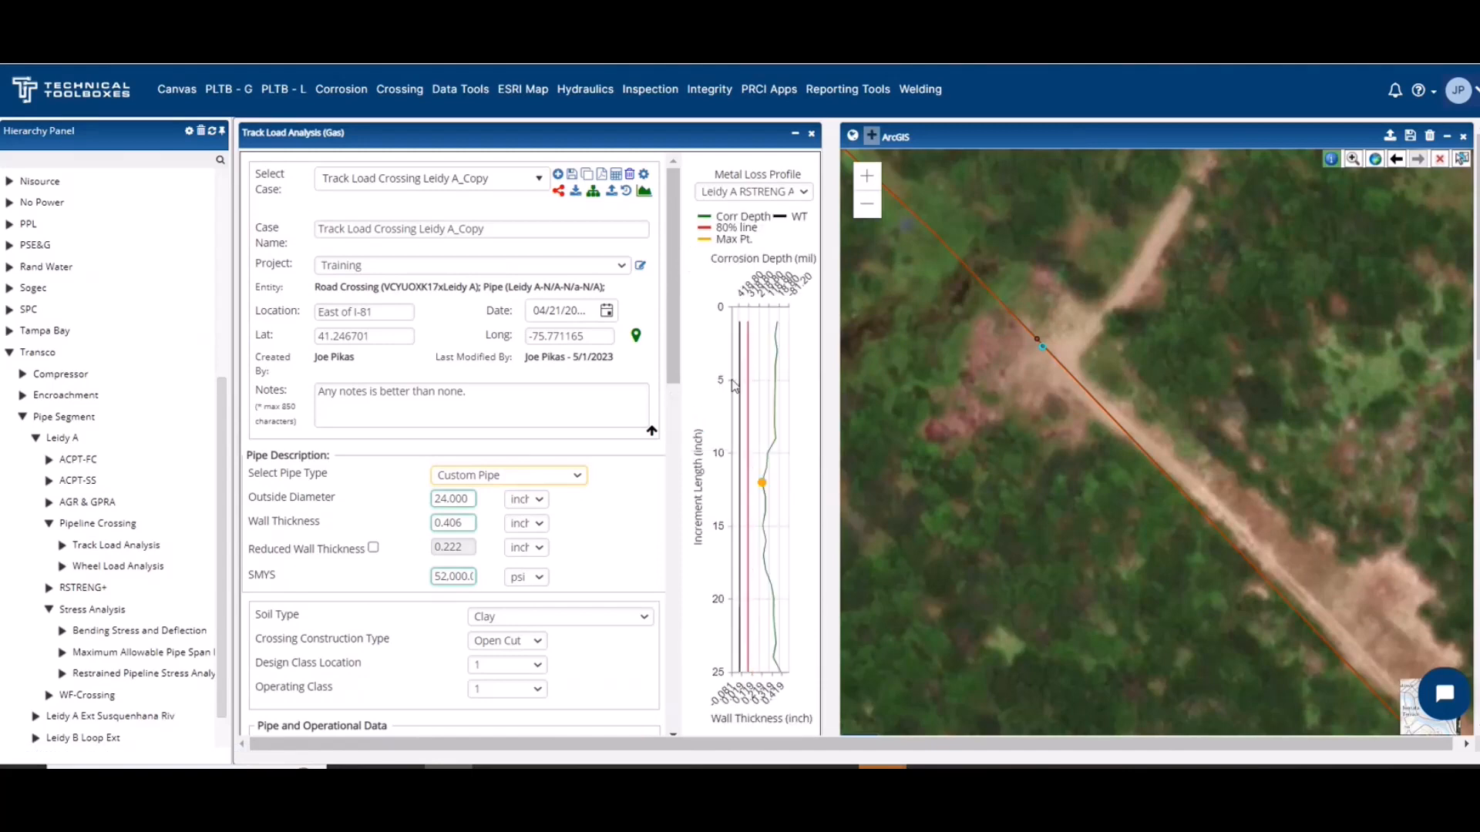
left_click(802, 192)
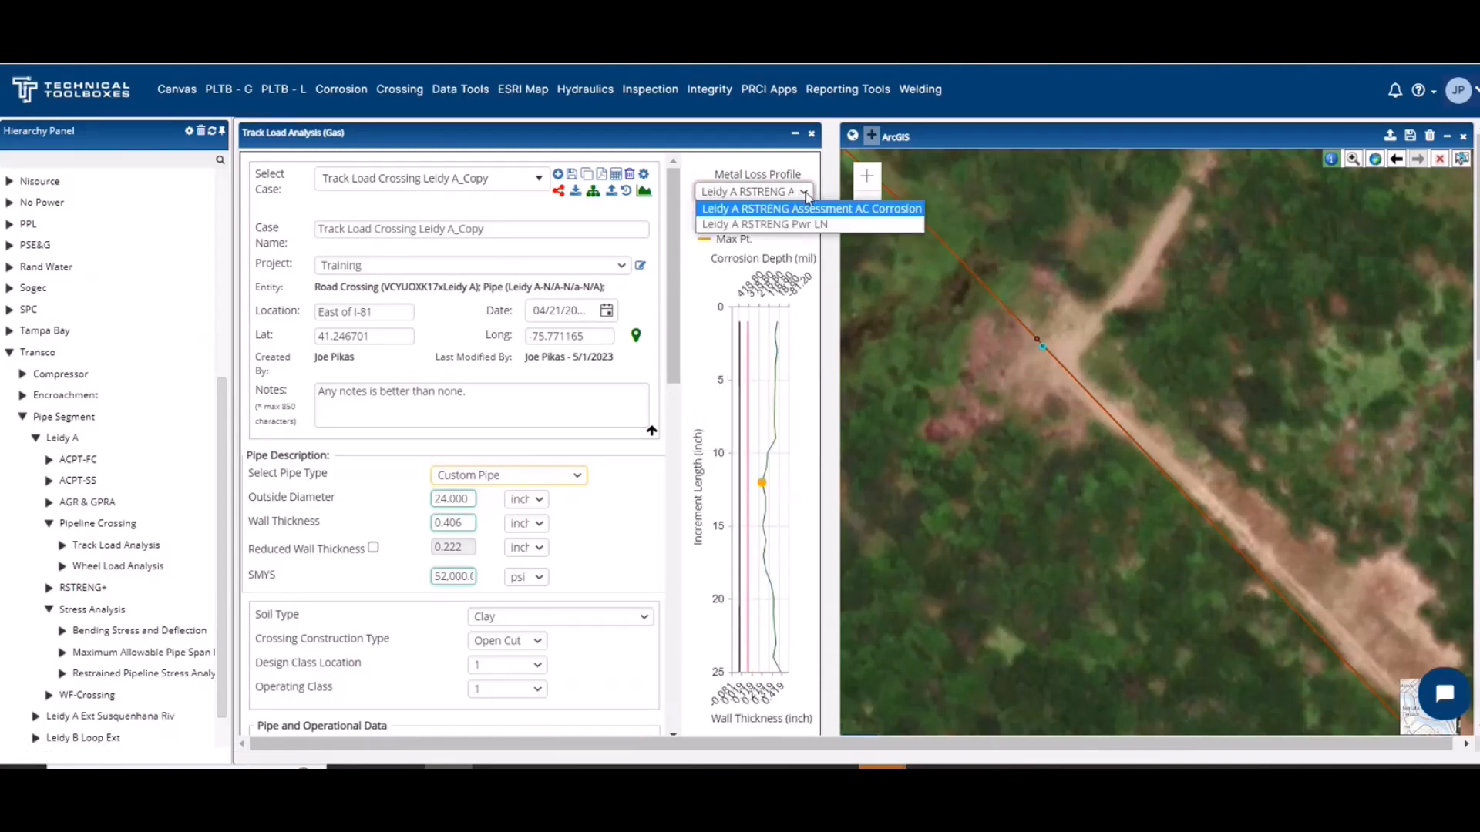
left_click(791, 229)
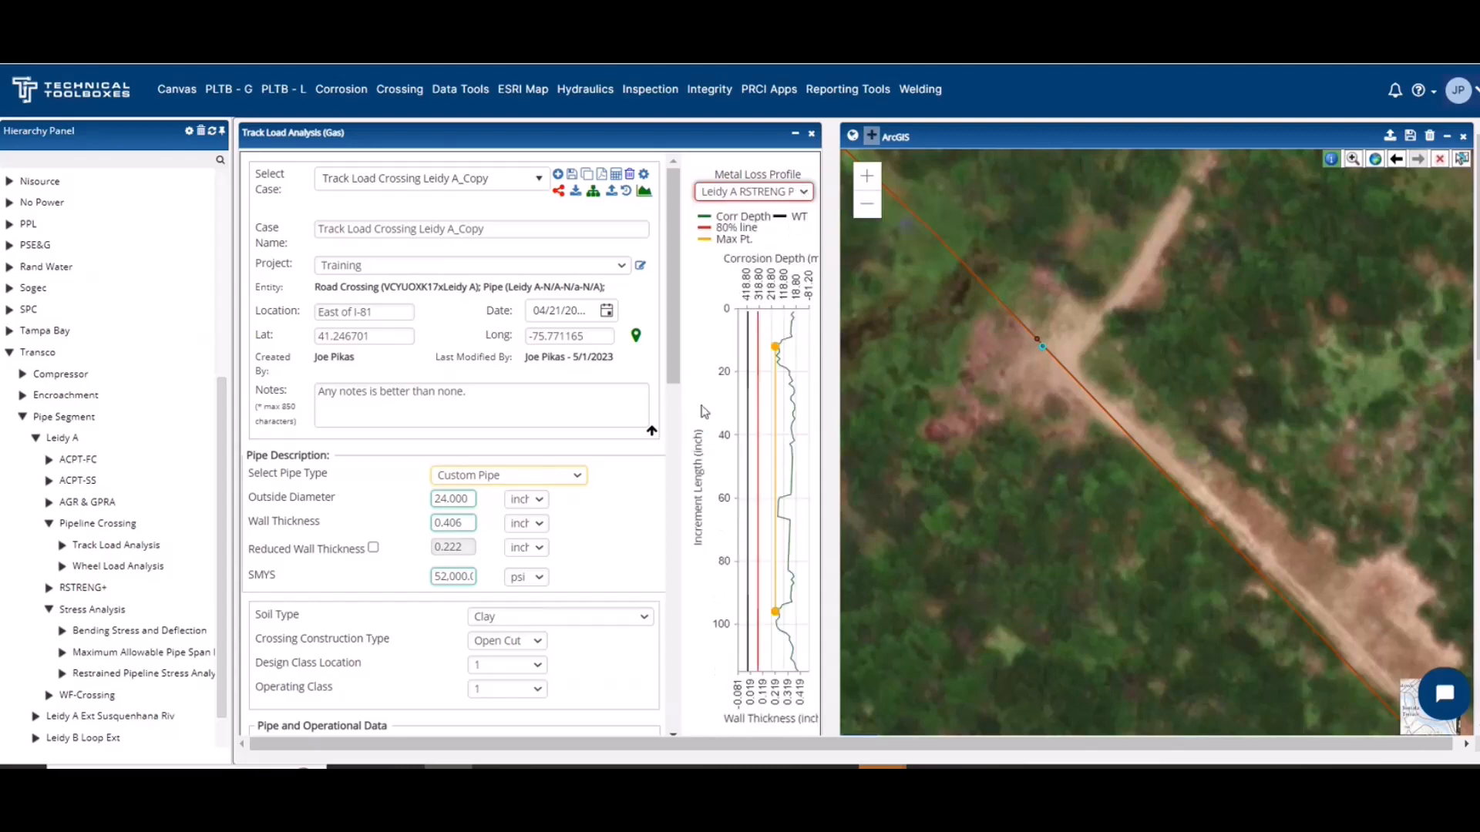
left_click(804, 193)
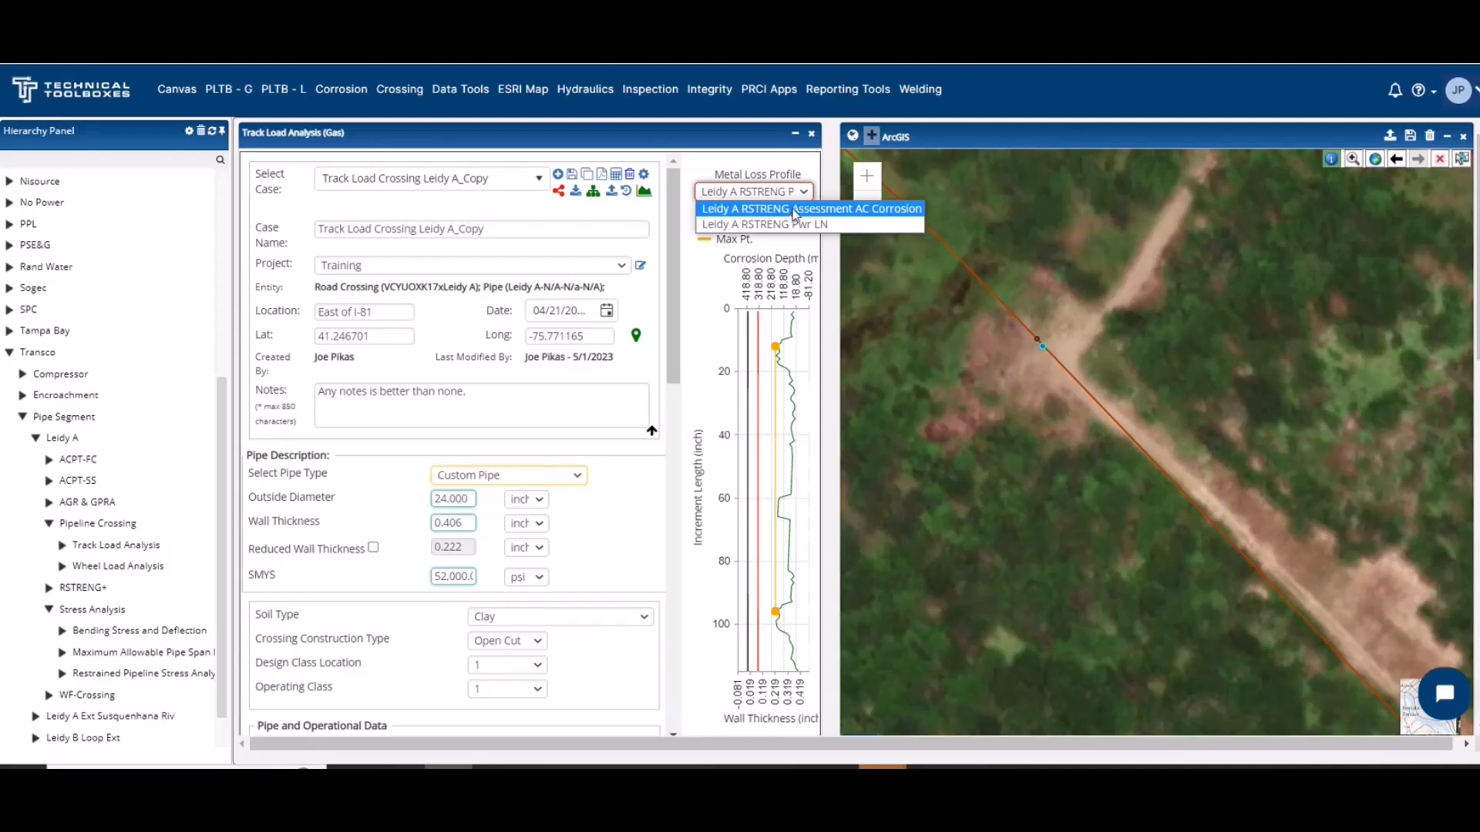
left_click(794, 210)
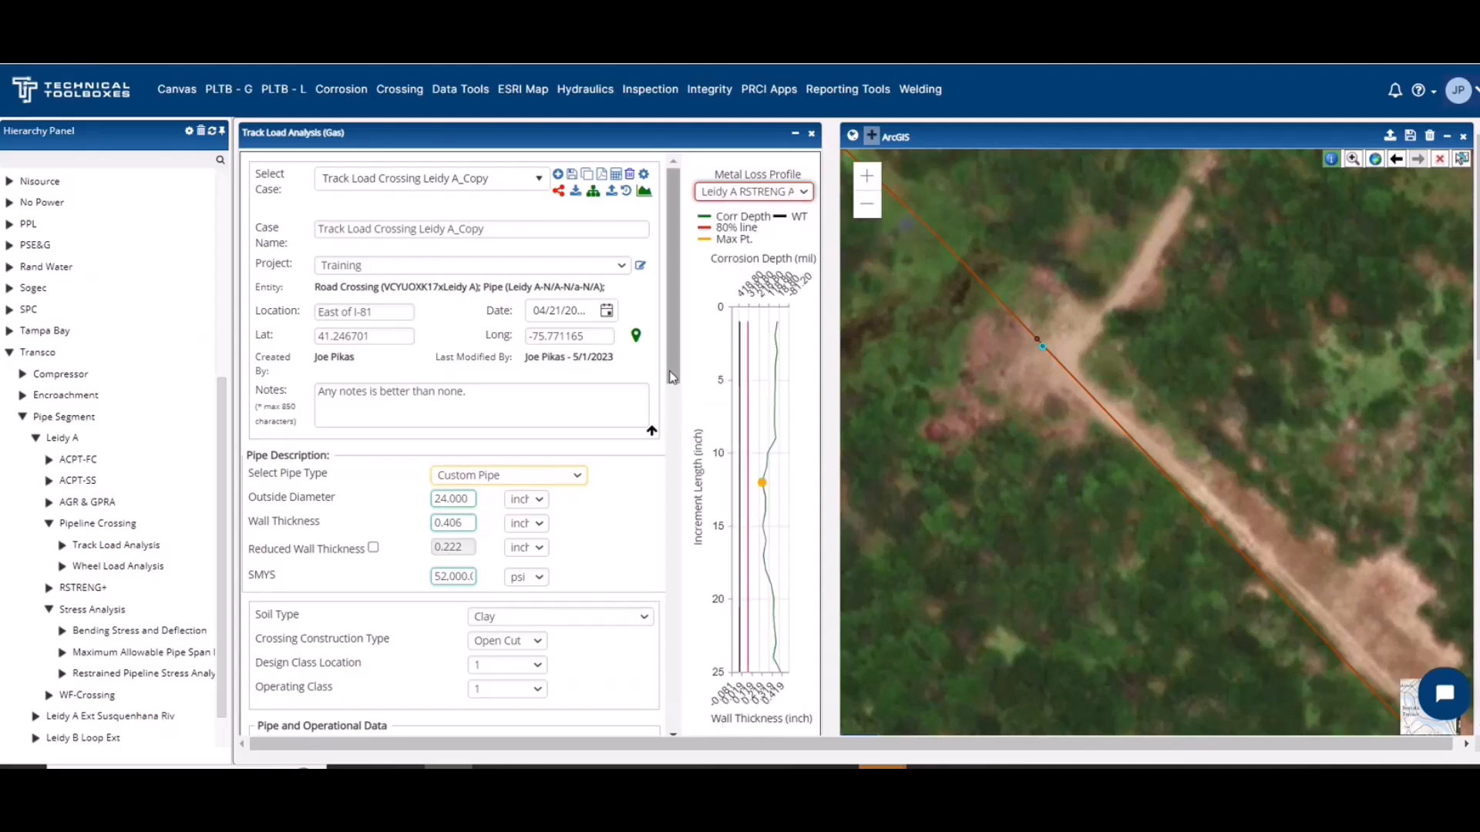
Enable the reduced wall thickness of 0.222 inch again and recalculate the track load analysis.
scroll(547, 458, "down", 3)
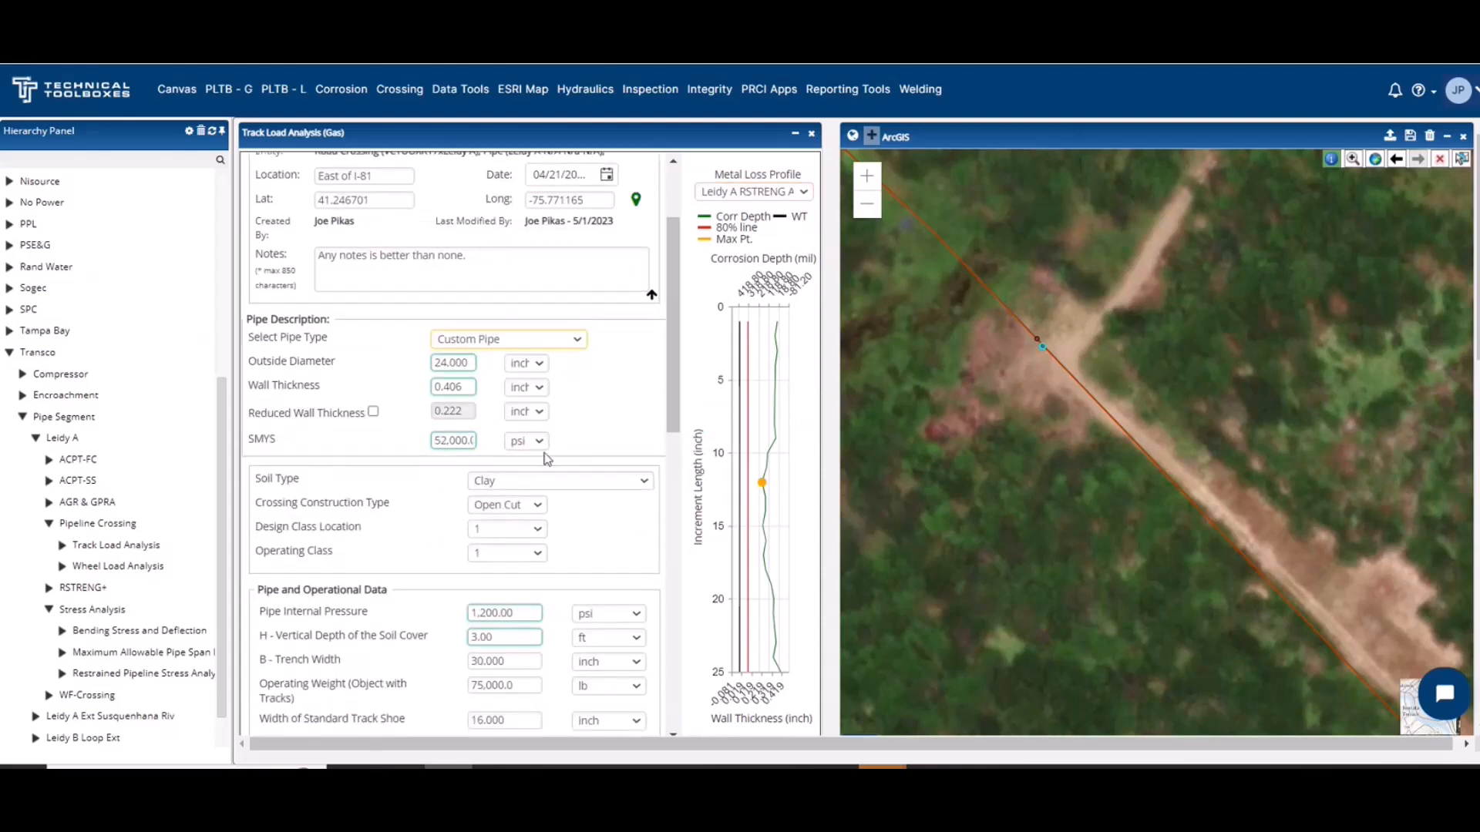
left_click(373, 412)
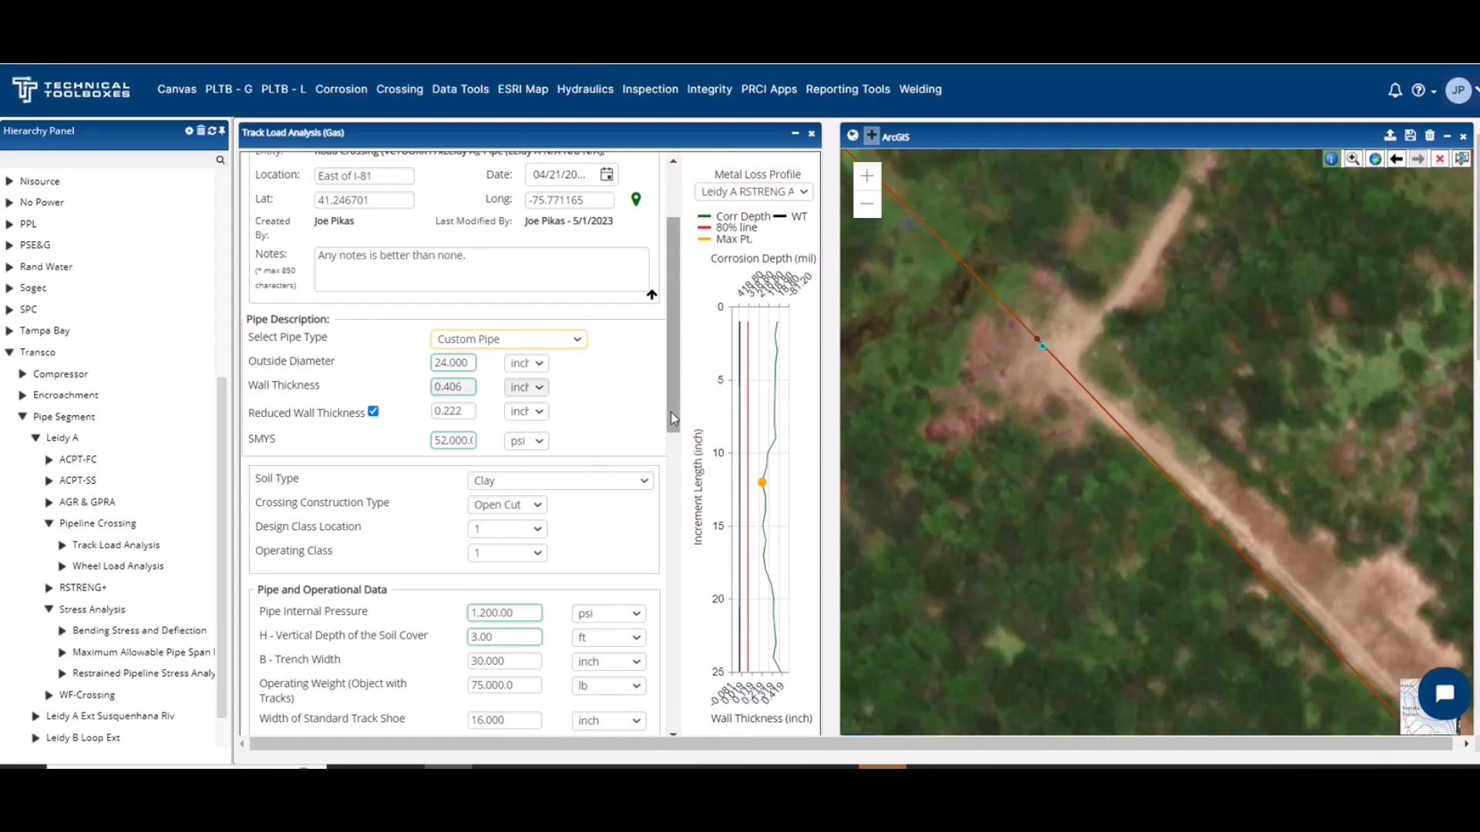
left_click_drag(673, 418, 672, 709)
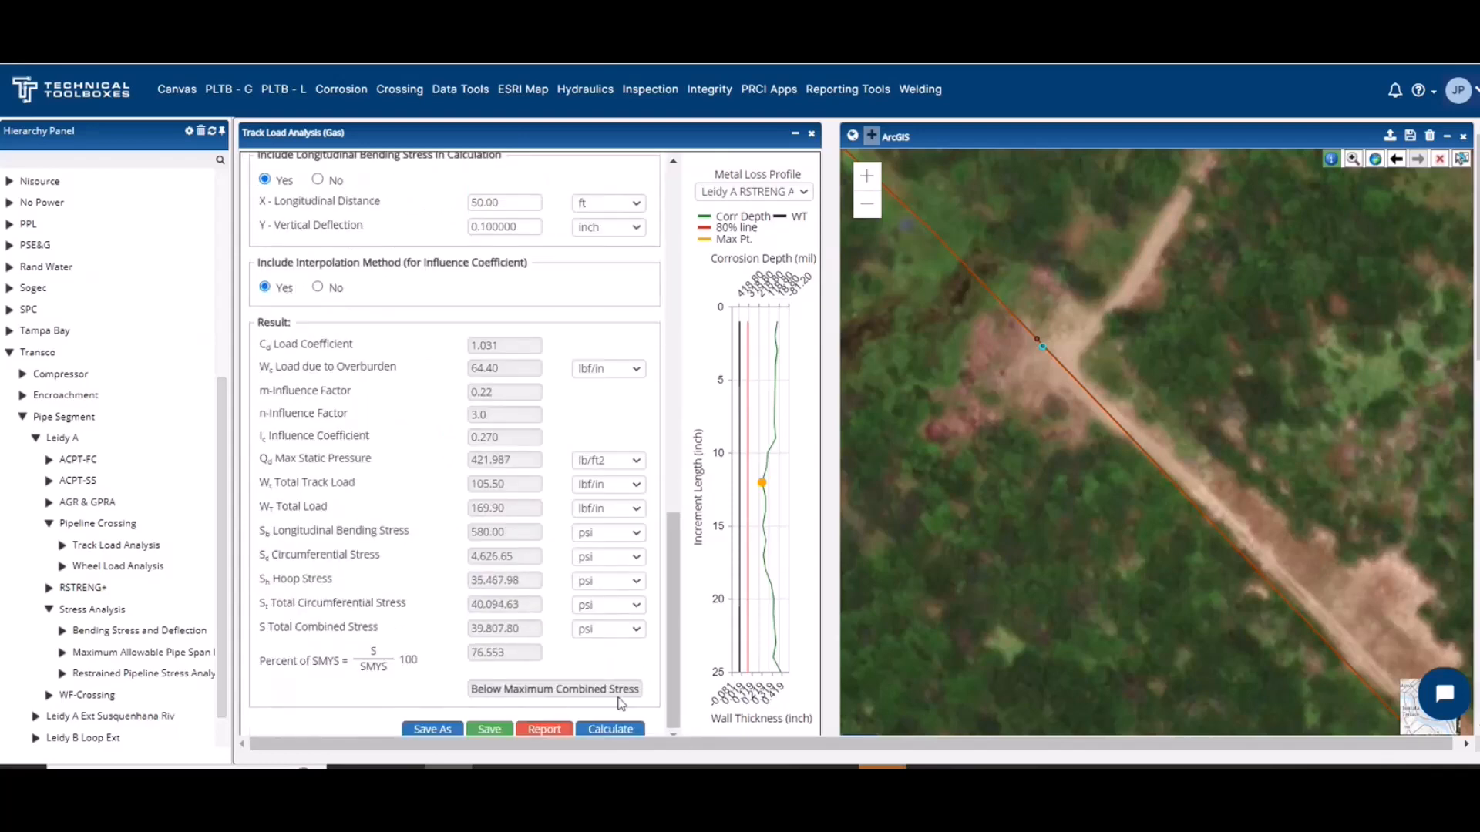
scroll(651, 623, "down", 3)
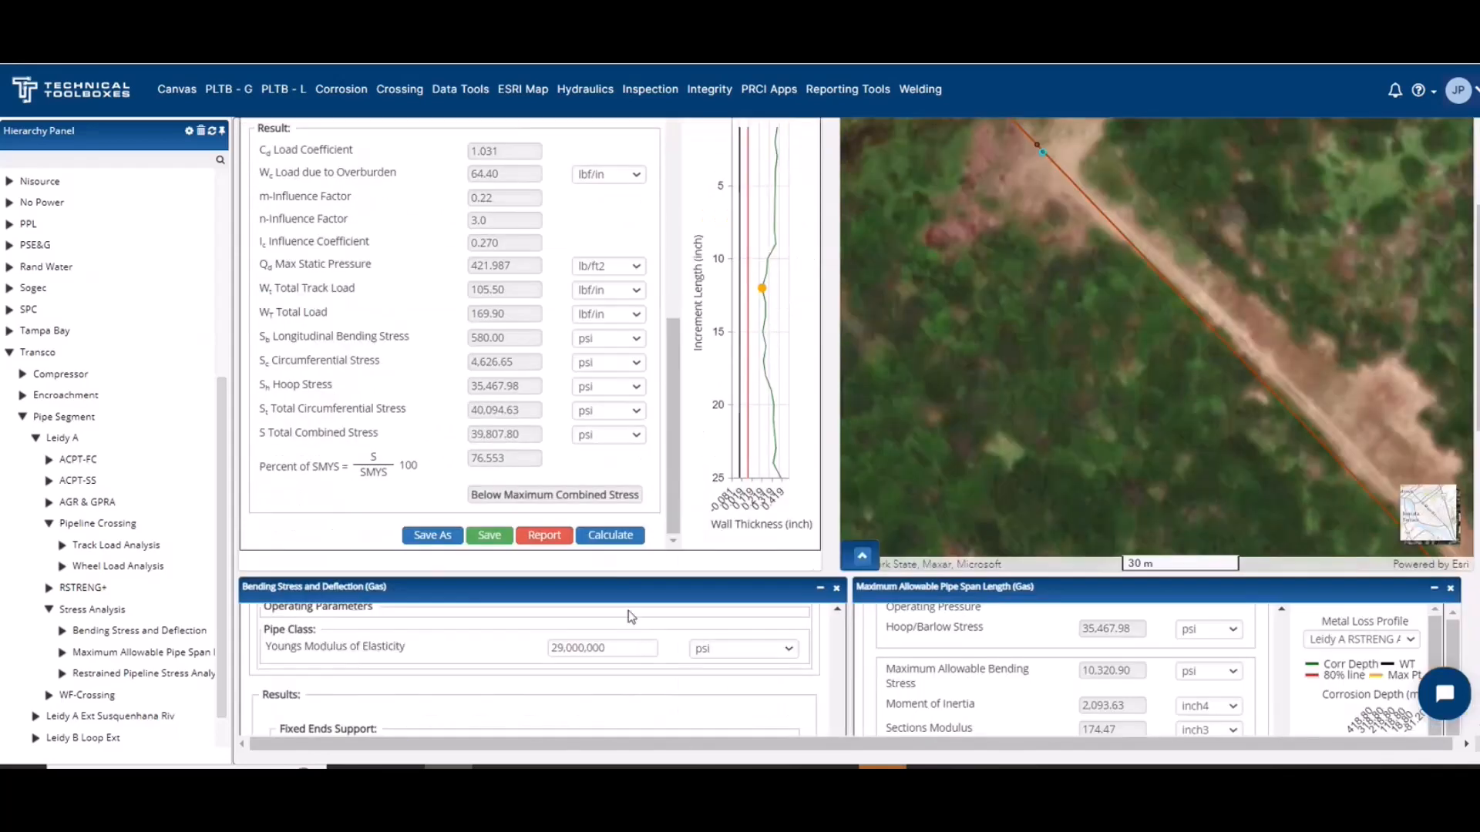
left_click(610, 535)
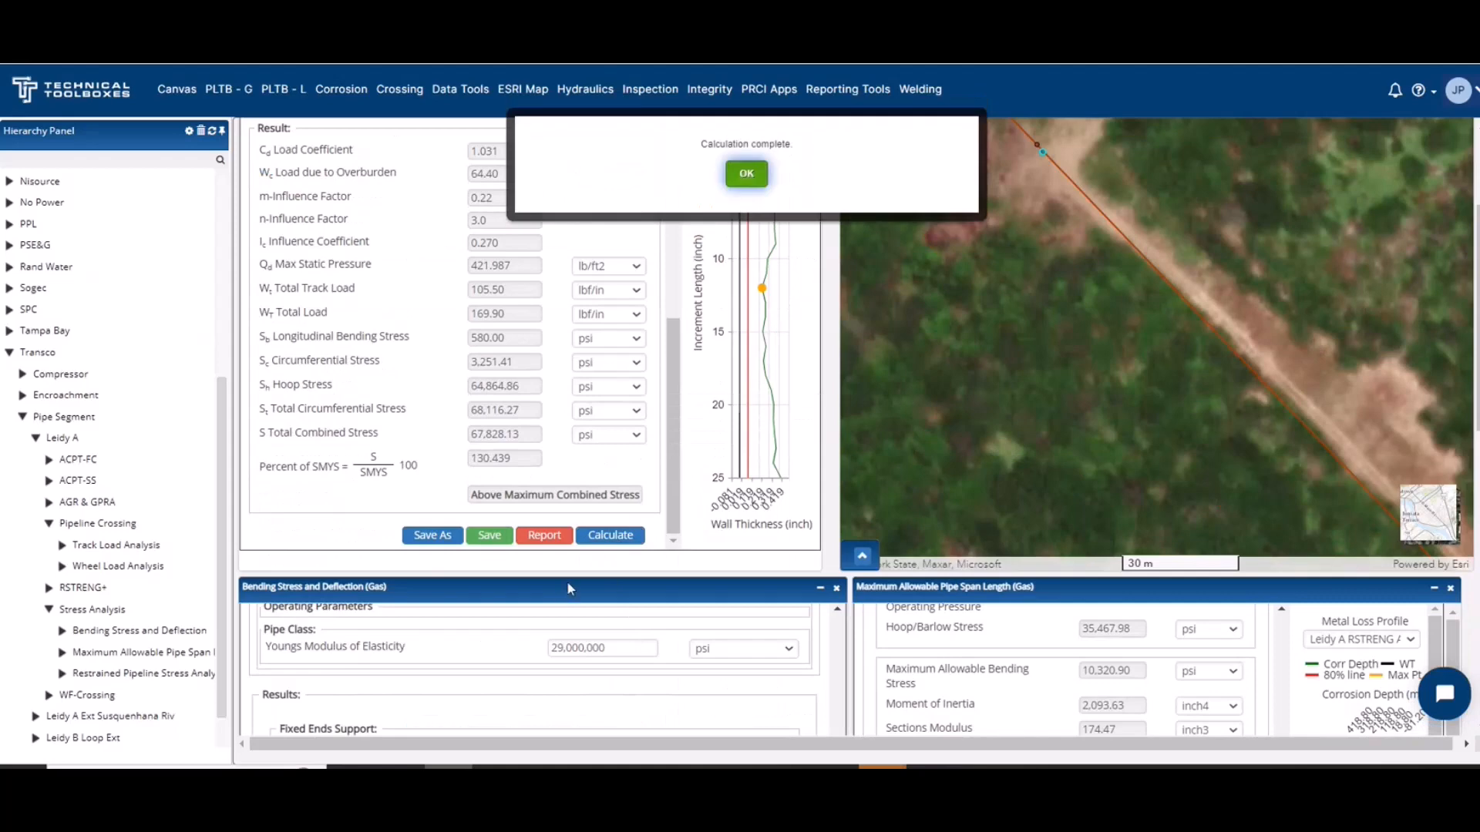
left_click(746, 172)
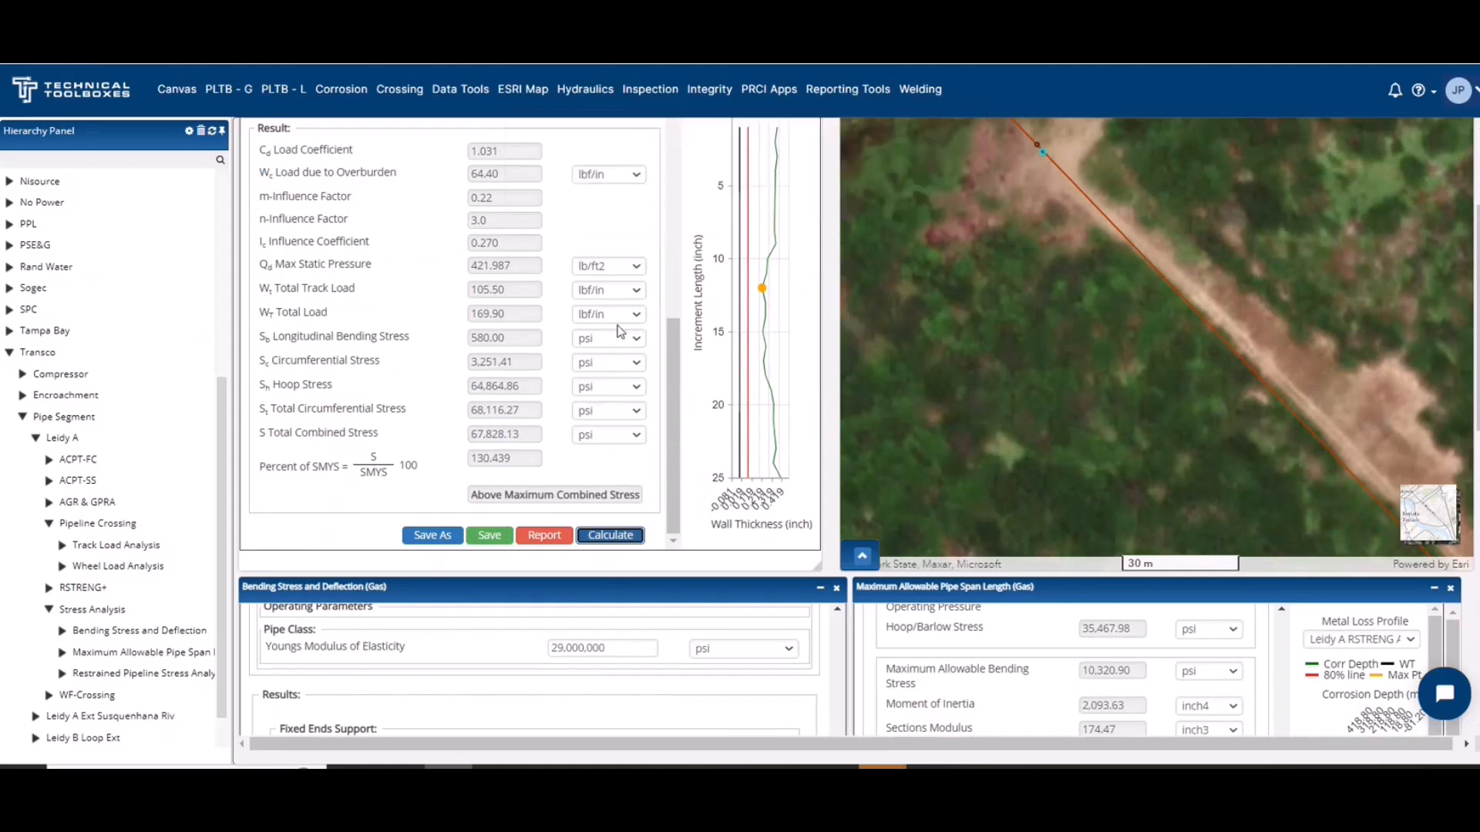
Generate the track load report for the reduced wall thickness and read through it.
left_click(562, 537)
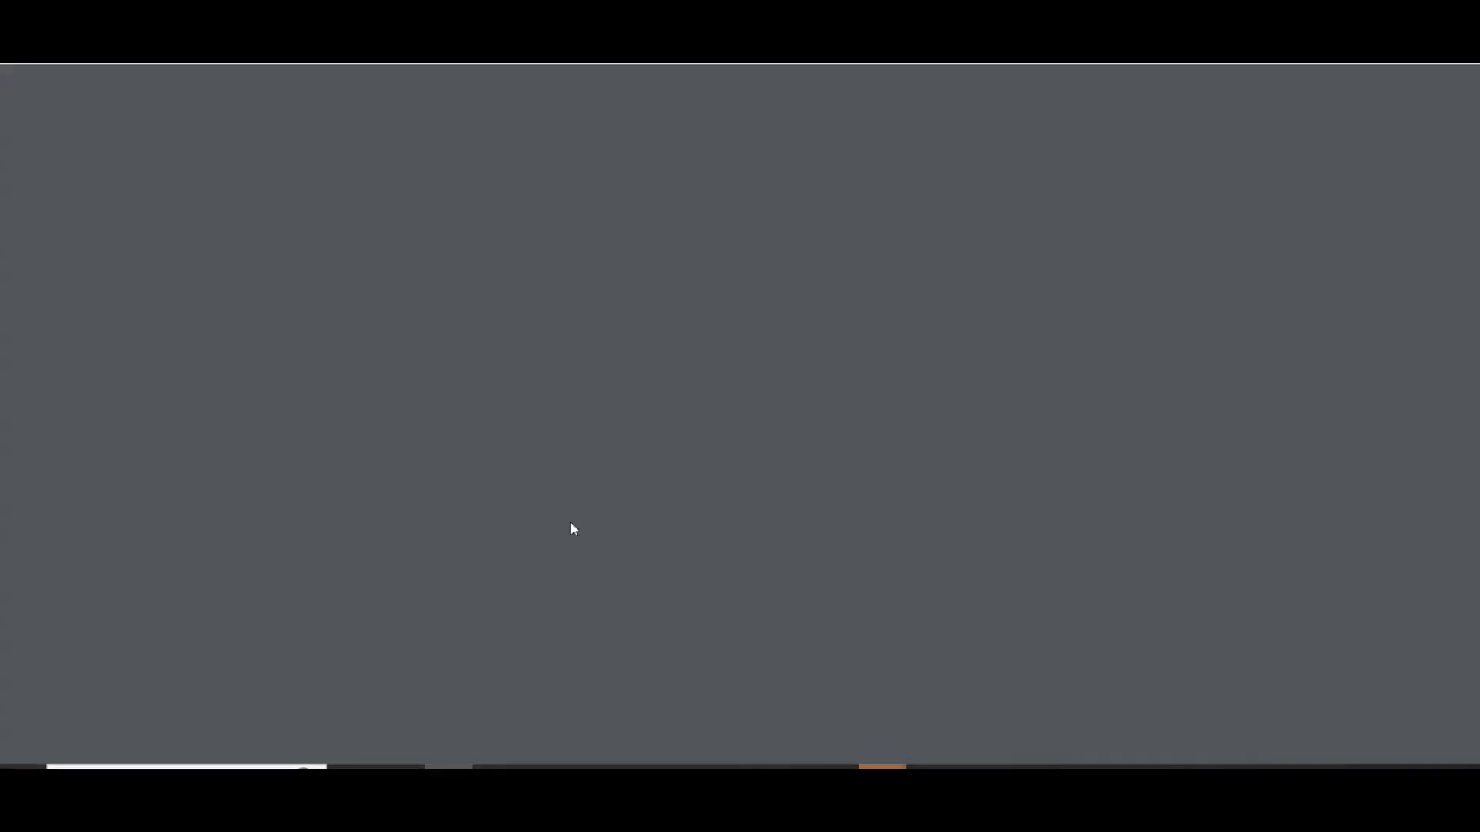
scroll(845, 425, "down", 2)
scroll(846, 425, "down", 3)
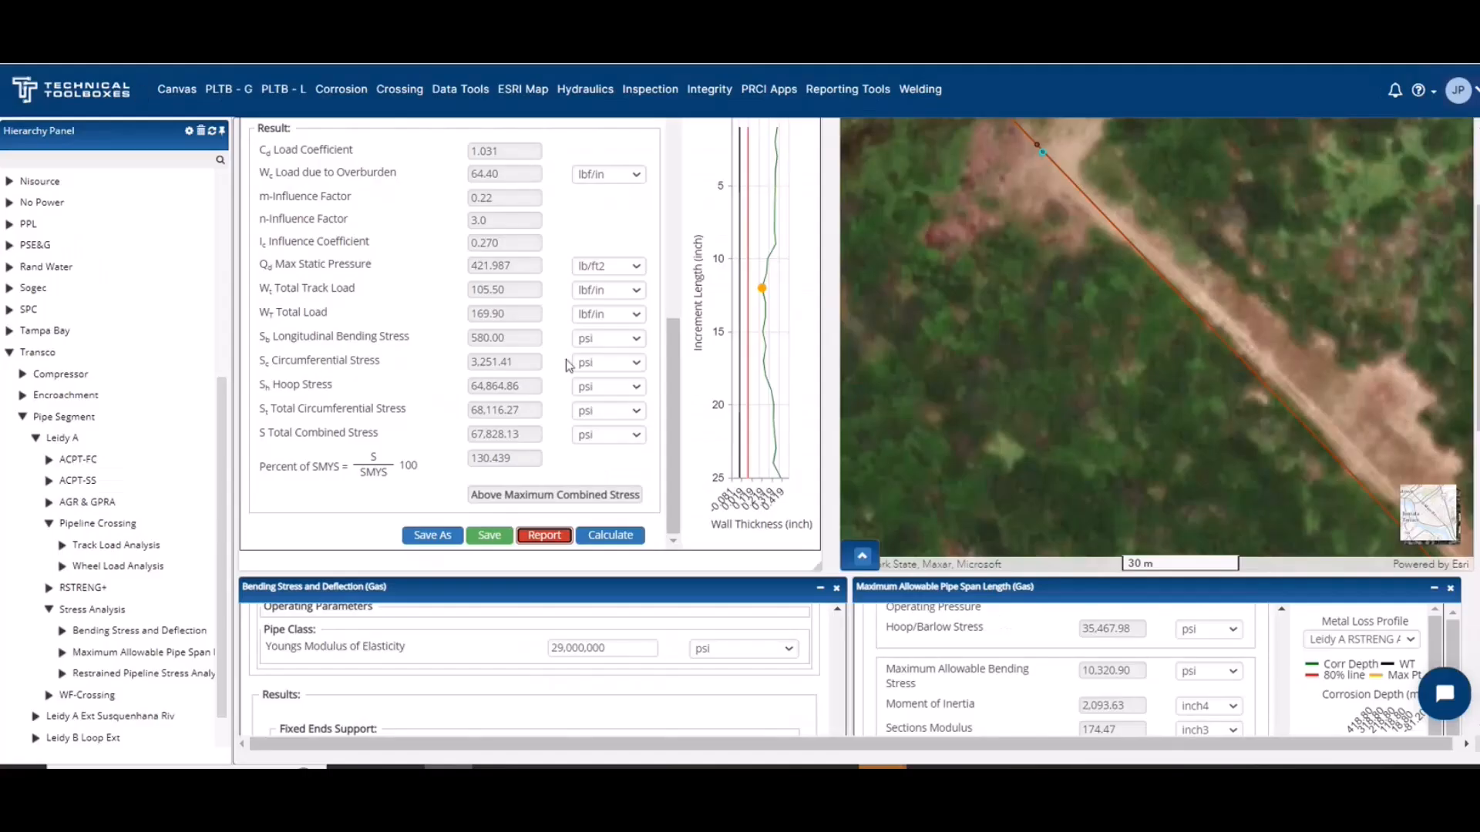
Examine the results of the Bending Stress and Deflection and Maximum Allowable Pipe Span Length analyses.
scroll(673, 458, "up", 2)
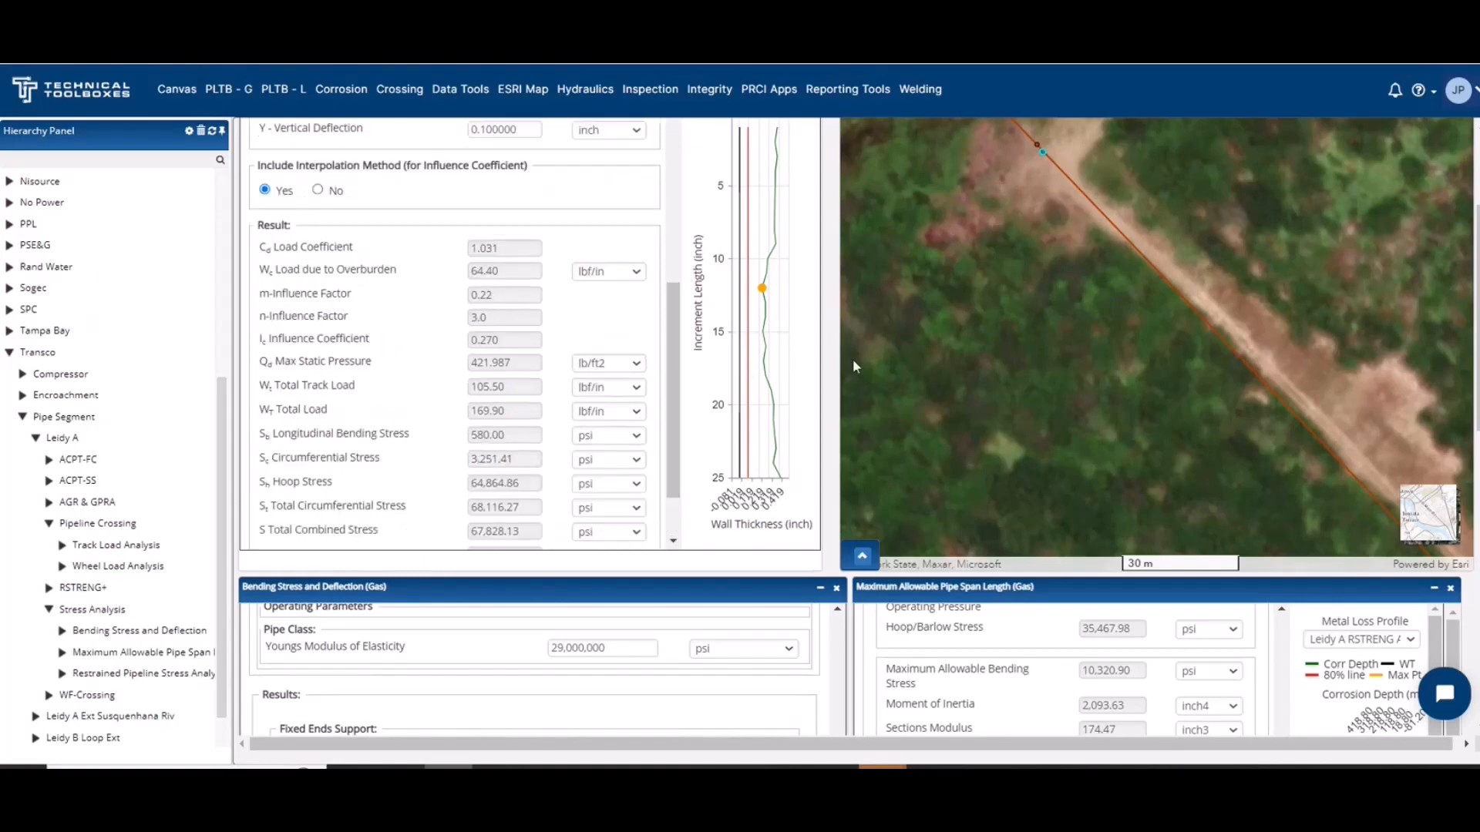
scroll(850, 349, "up", 2)
scroll(831, 324, "down", 4)
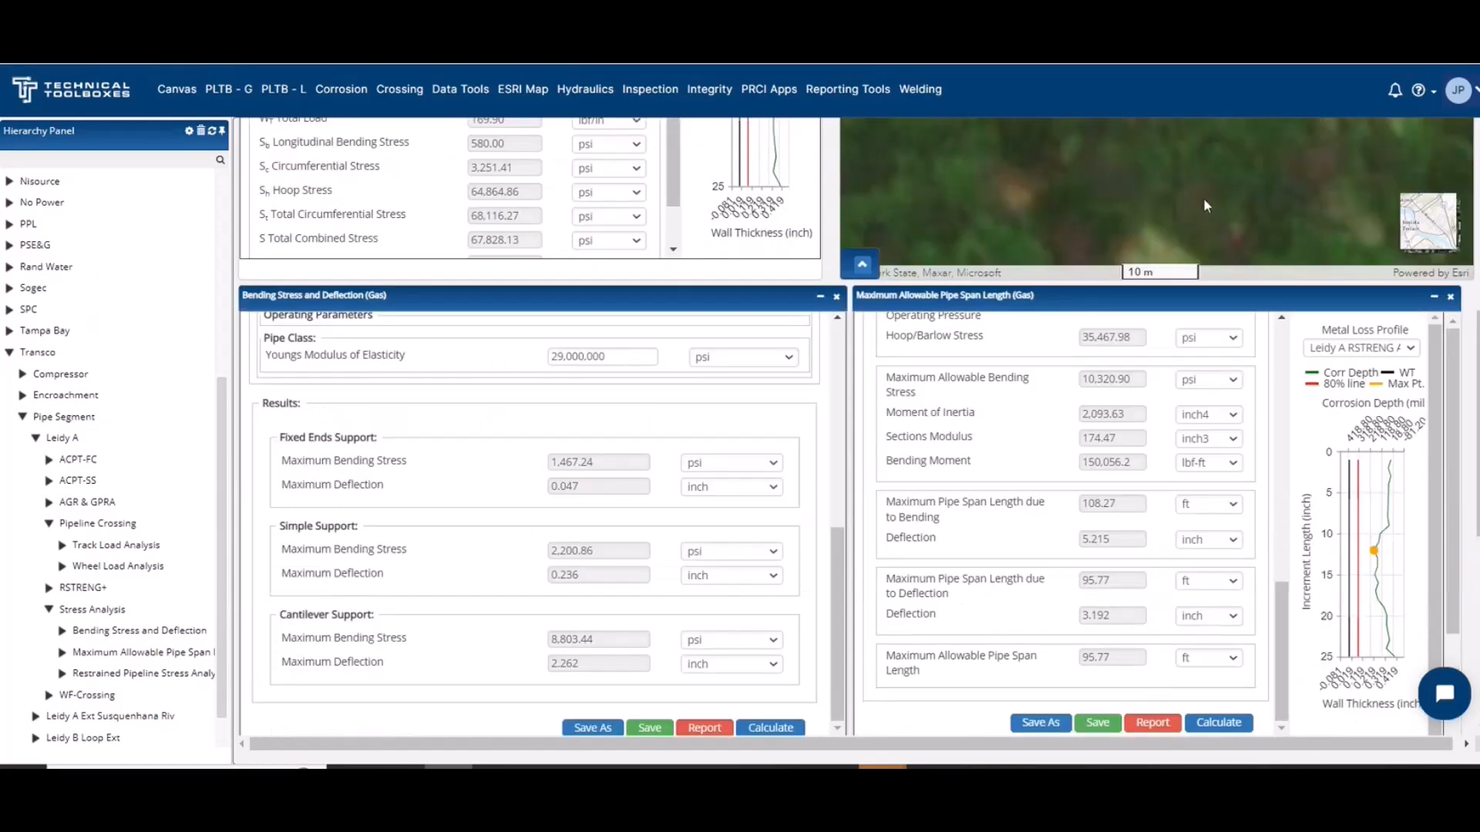
Replace the Track Load Crossing Leidy A_Copy notes with "Repaired with Composite Sleeve. Used full wall thickness in calculation." and save the case.
scroll(1472, 392, "up", 6)
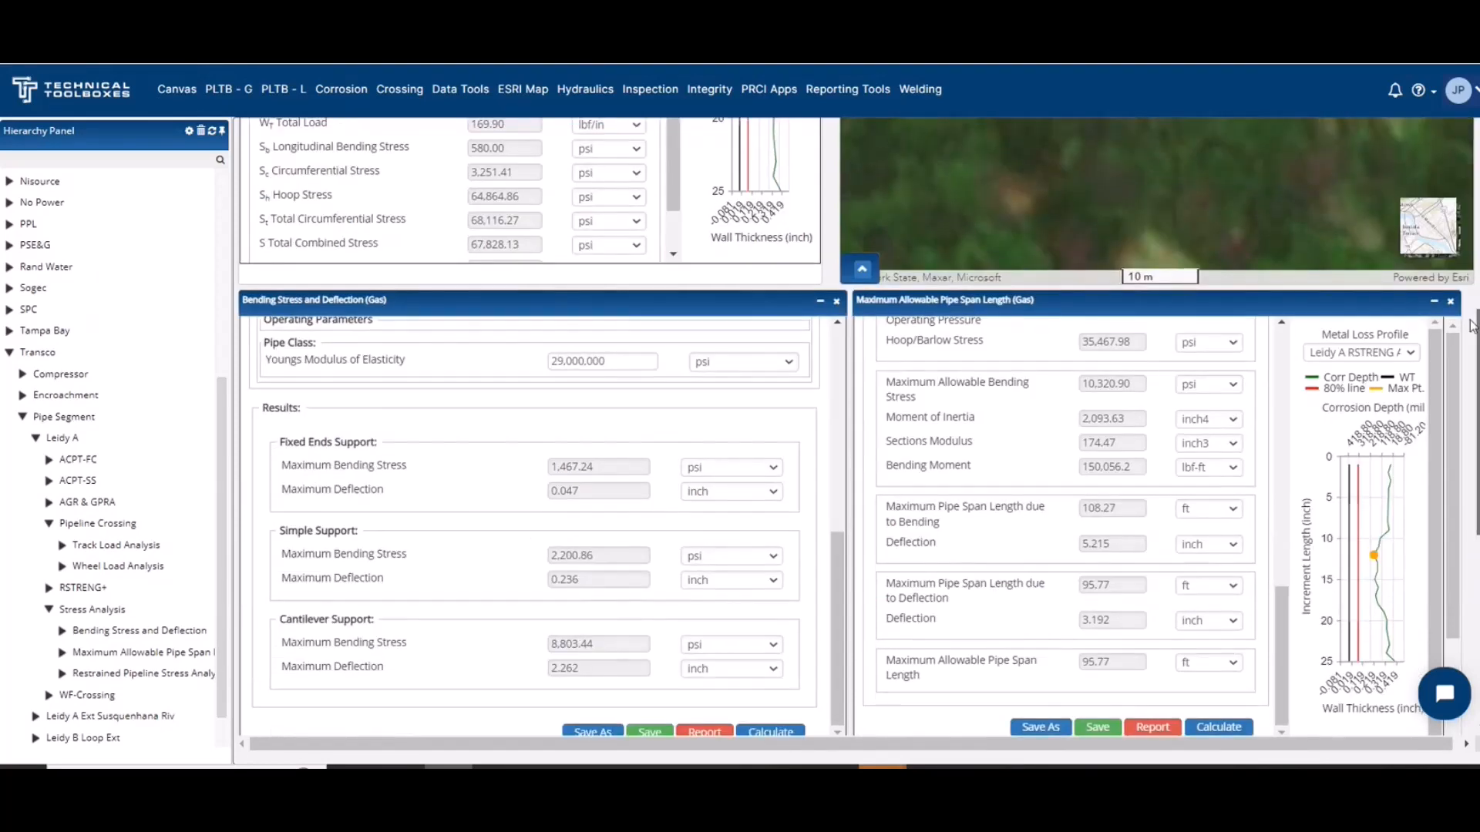
left_click_drag(1125, 290, 1180, 503)
scroll(1107, 287, "down", 1)
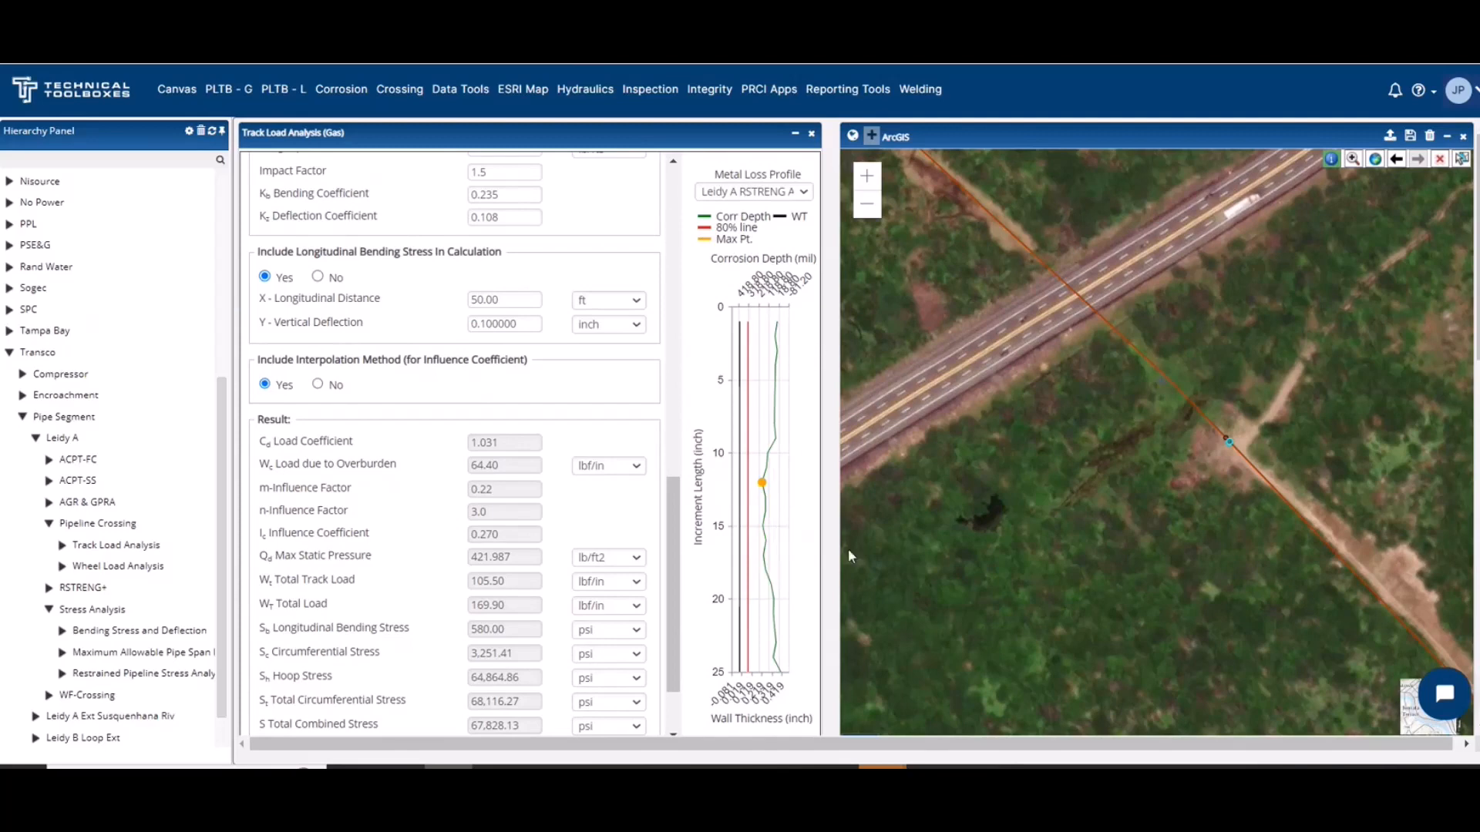
scroll(610, 207, "up", 6)
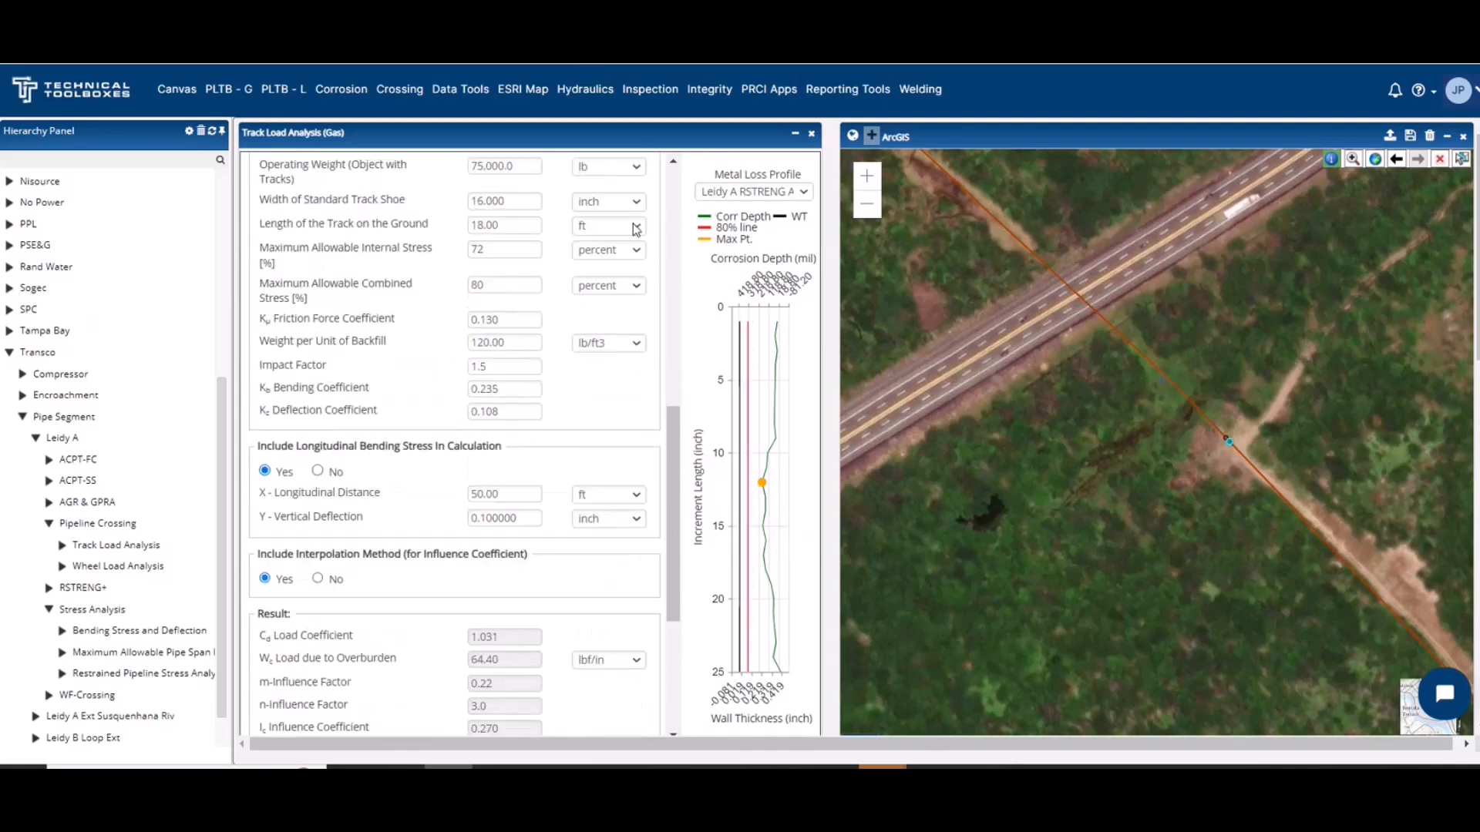
scroll(610, 206, "up", 4)
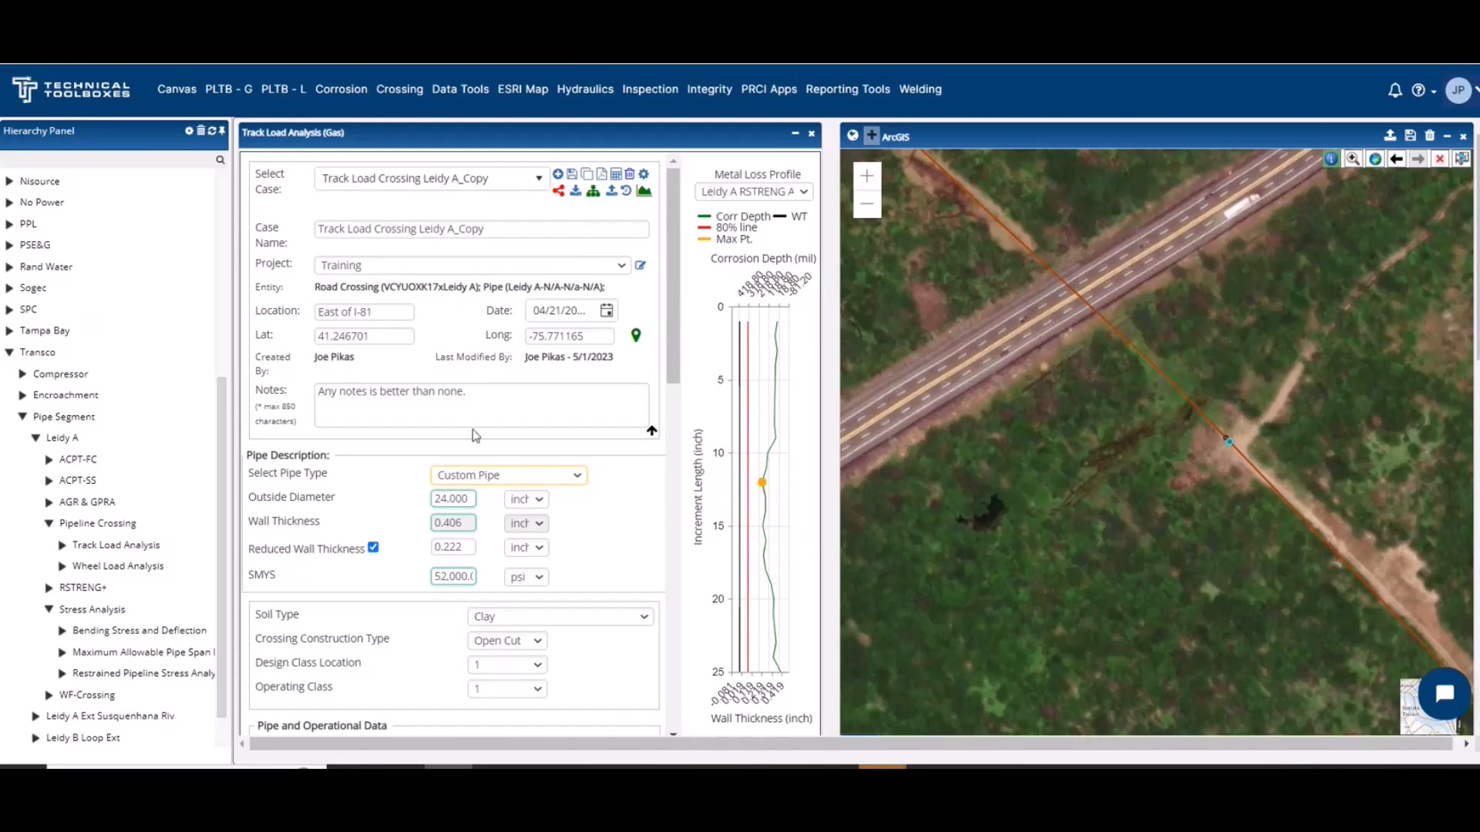
left_click_drag(451, 405, 309, 404)
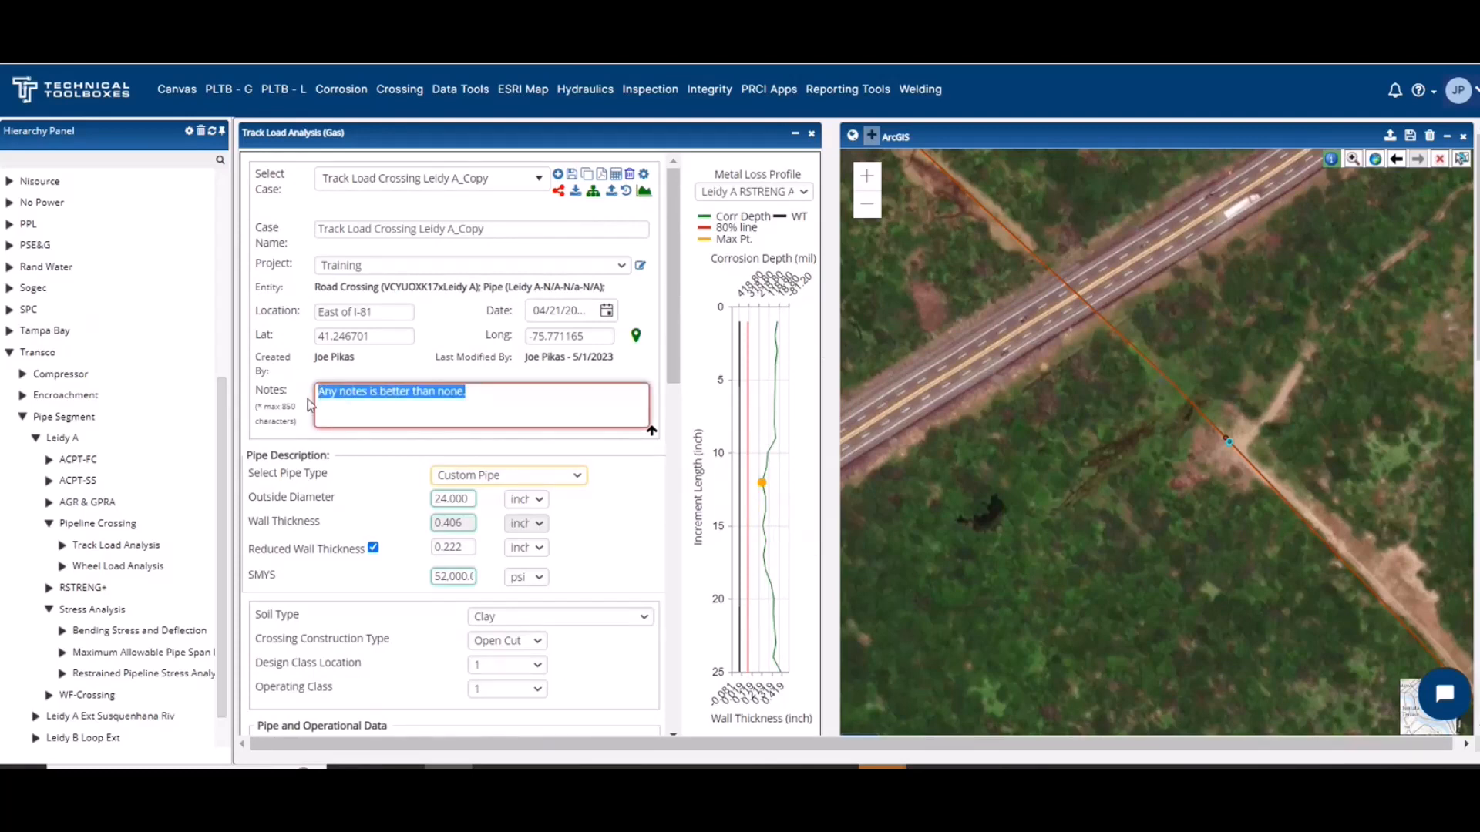
type("R")
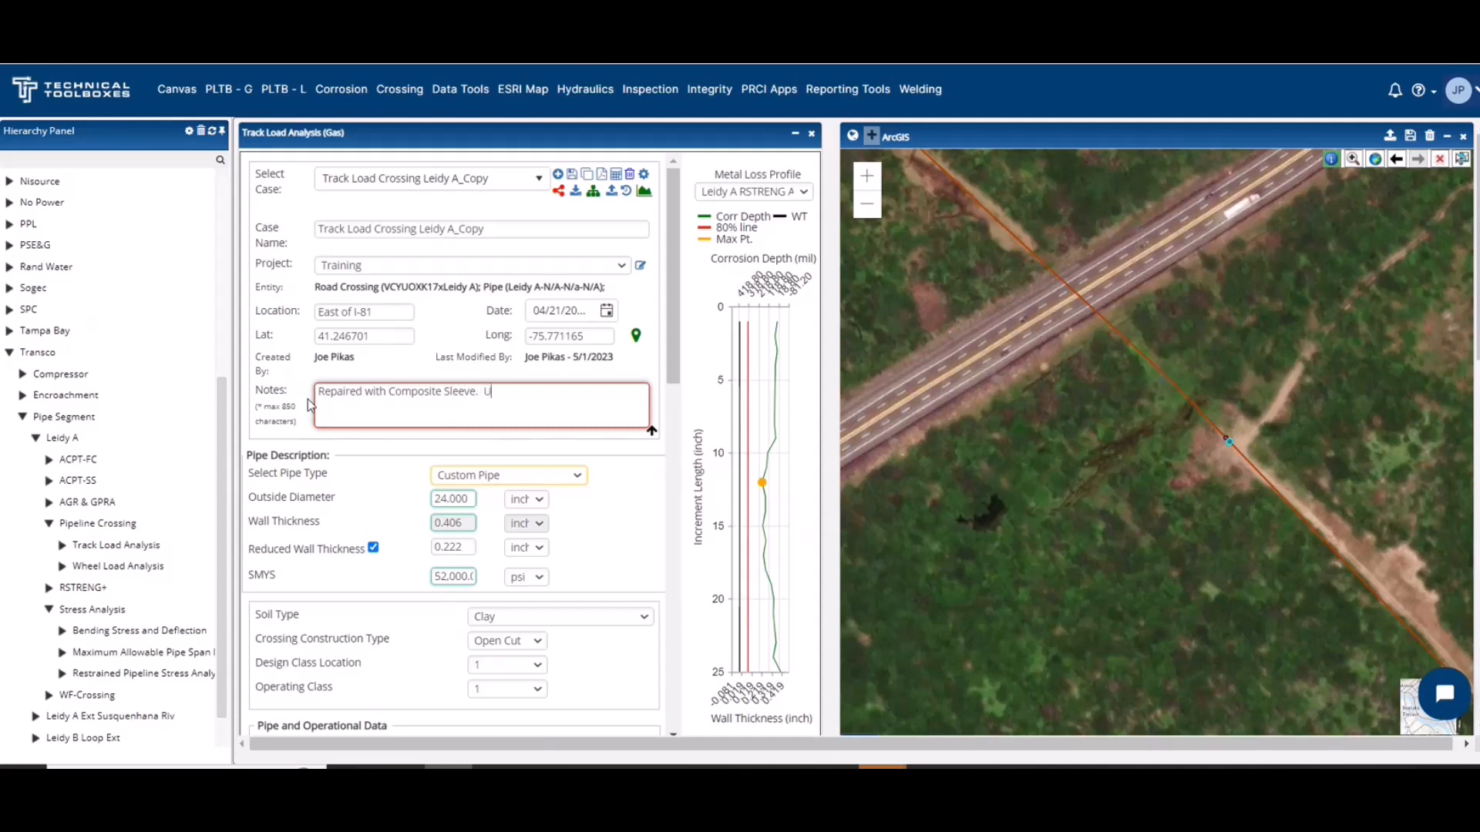
type("d full wall thickness in calculation.")
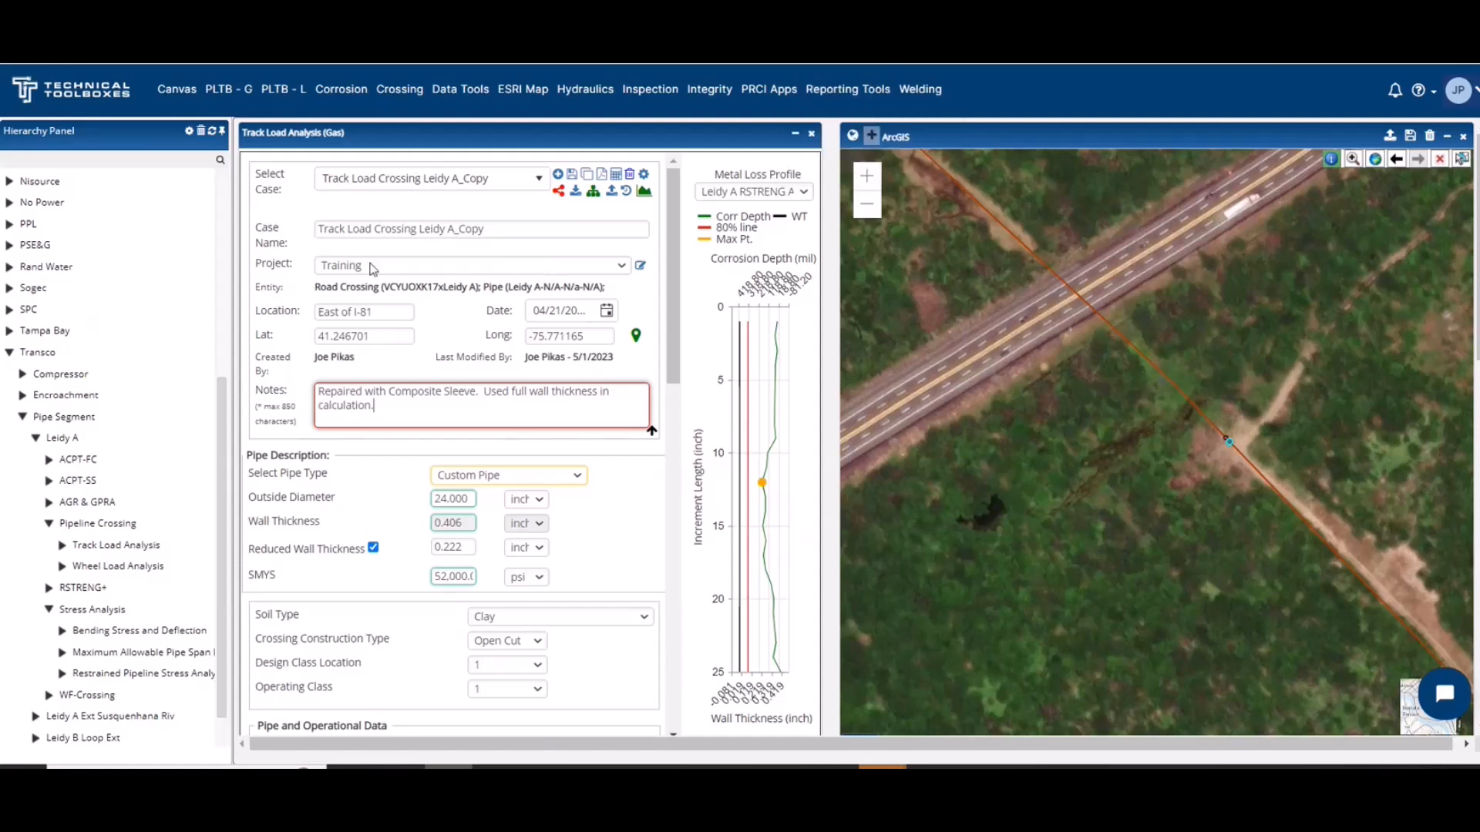
left_click(572, 175)
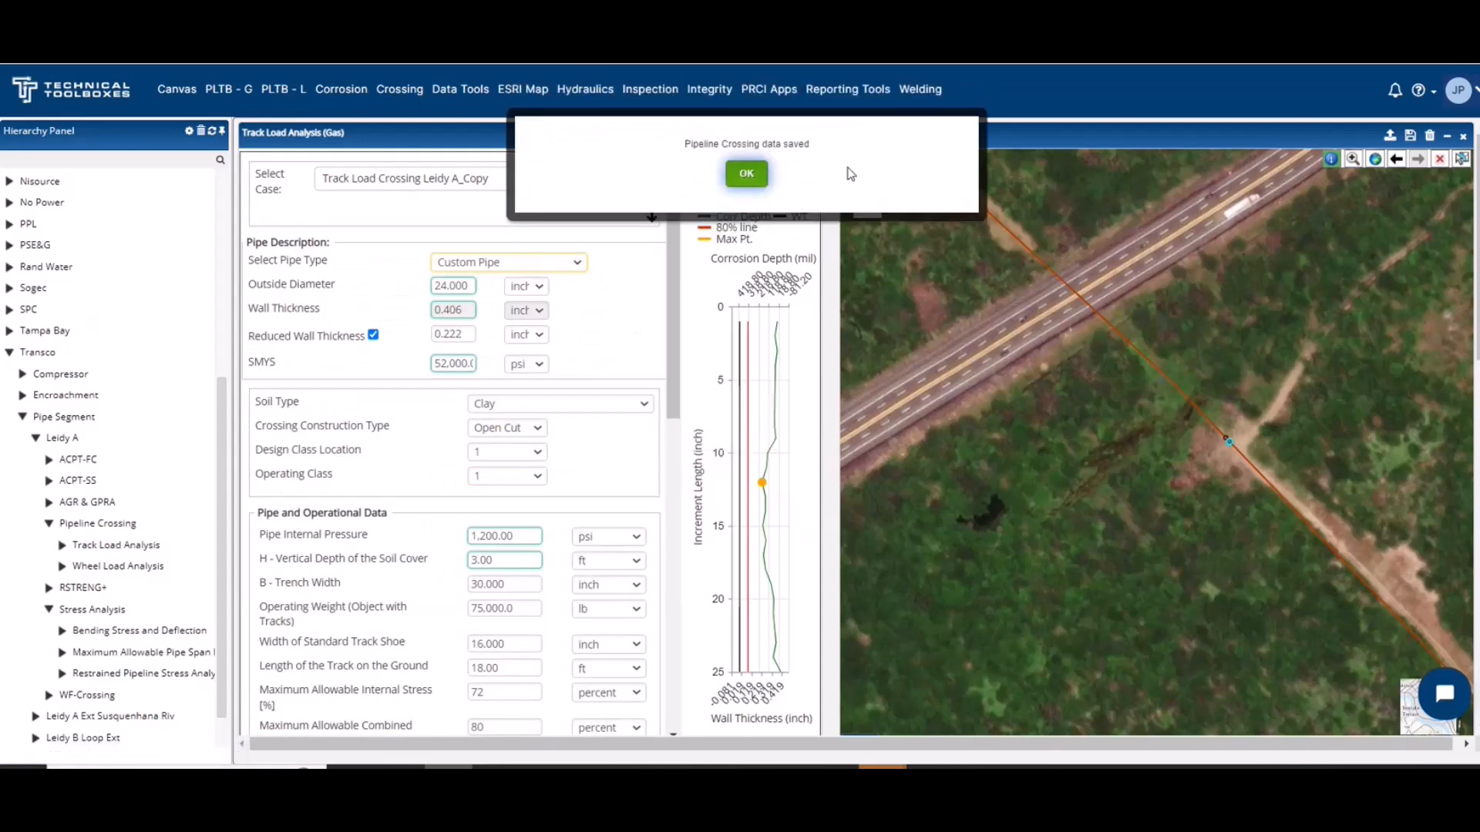
left_click(748, 182)
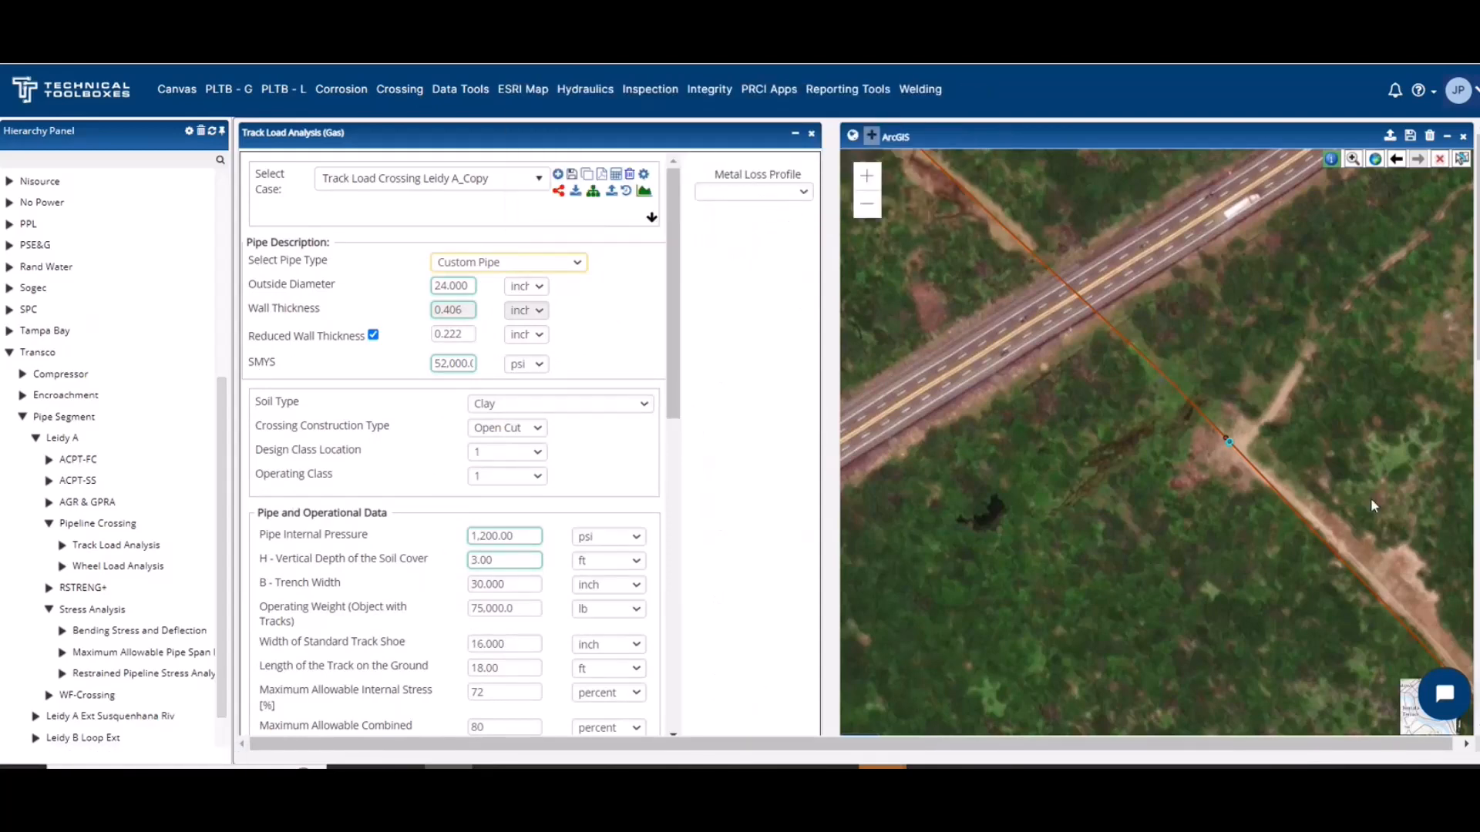
Review the saved case's track load results and look through the available gas Design & Stress Analysis calculations.
scroll(722, 266, "down", 3)
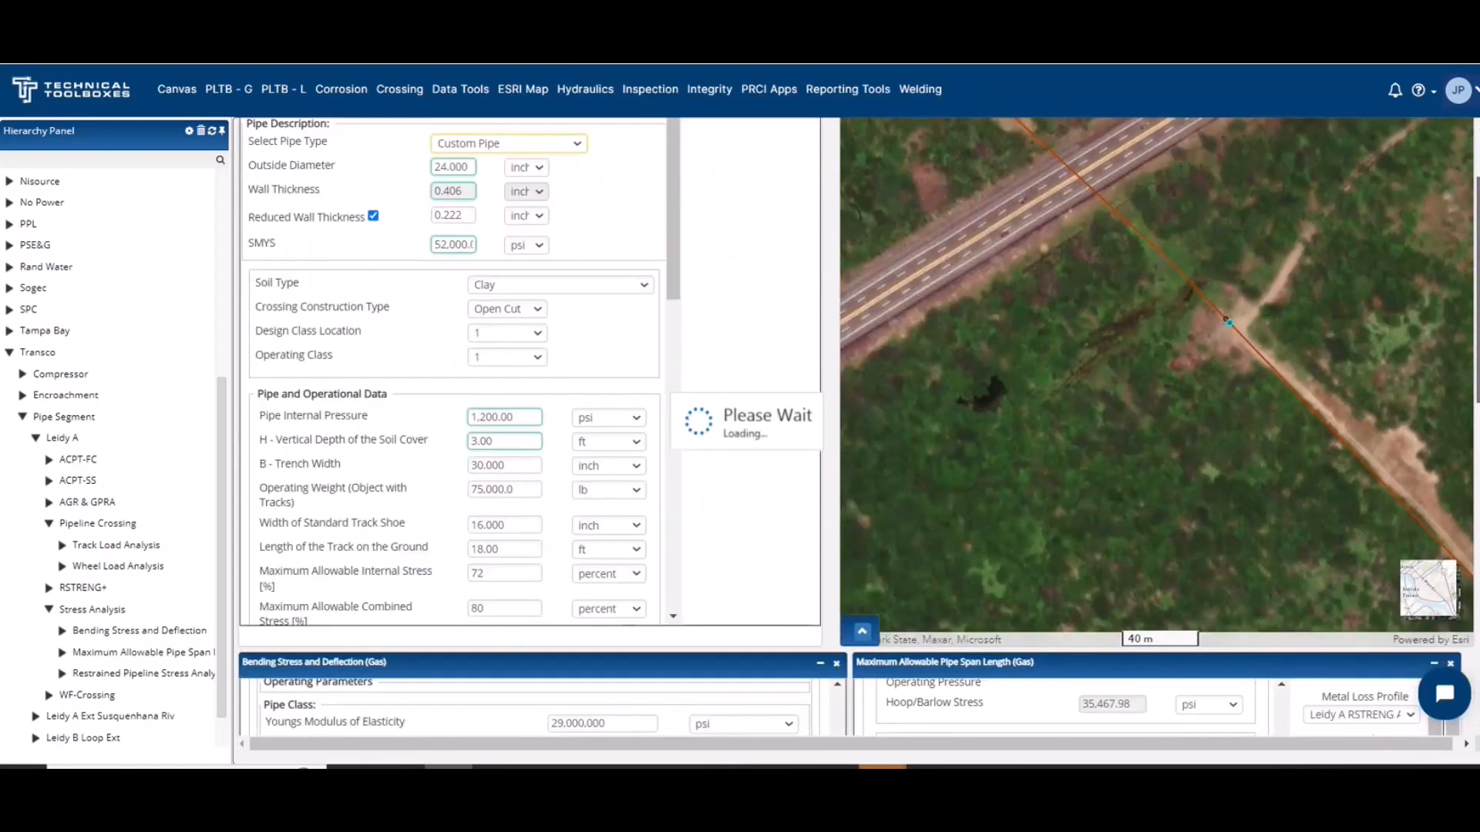
scroll(662, 501, "down", 10)
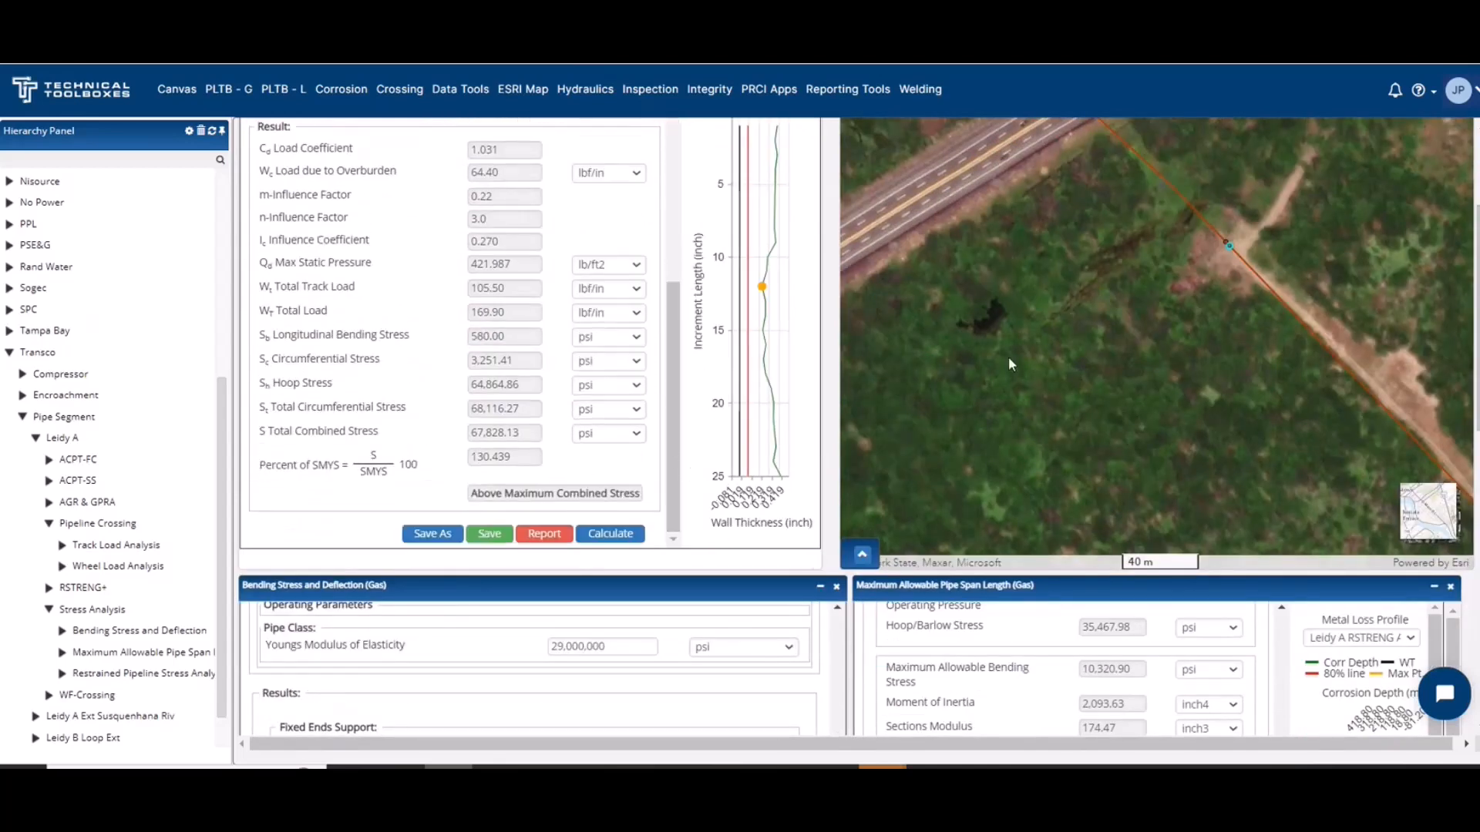
scroll(477, 369, "up", 1)
scroll(478, 369, "up", 1)
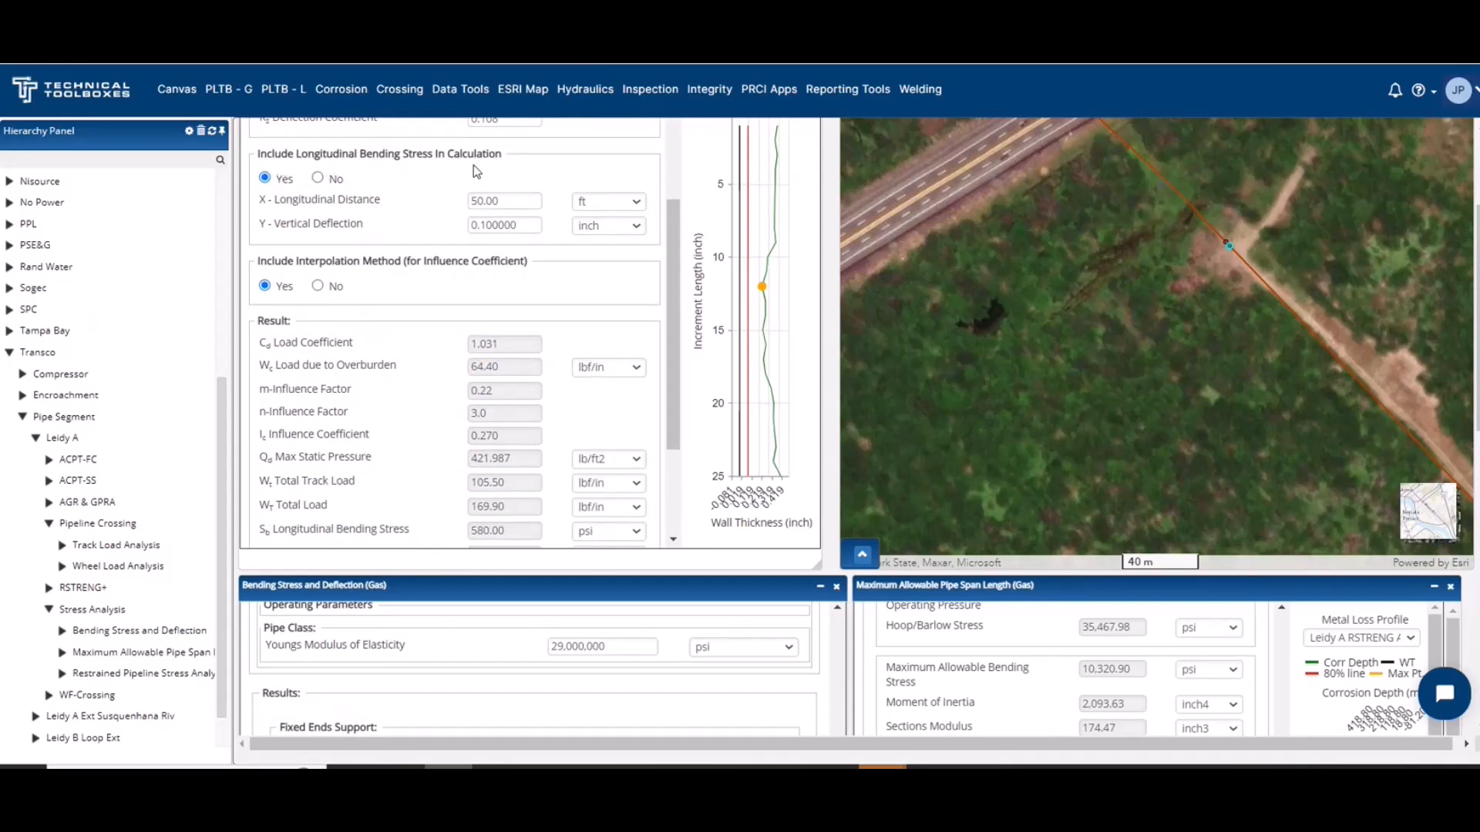
left_click(225, 93)
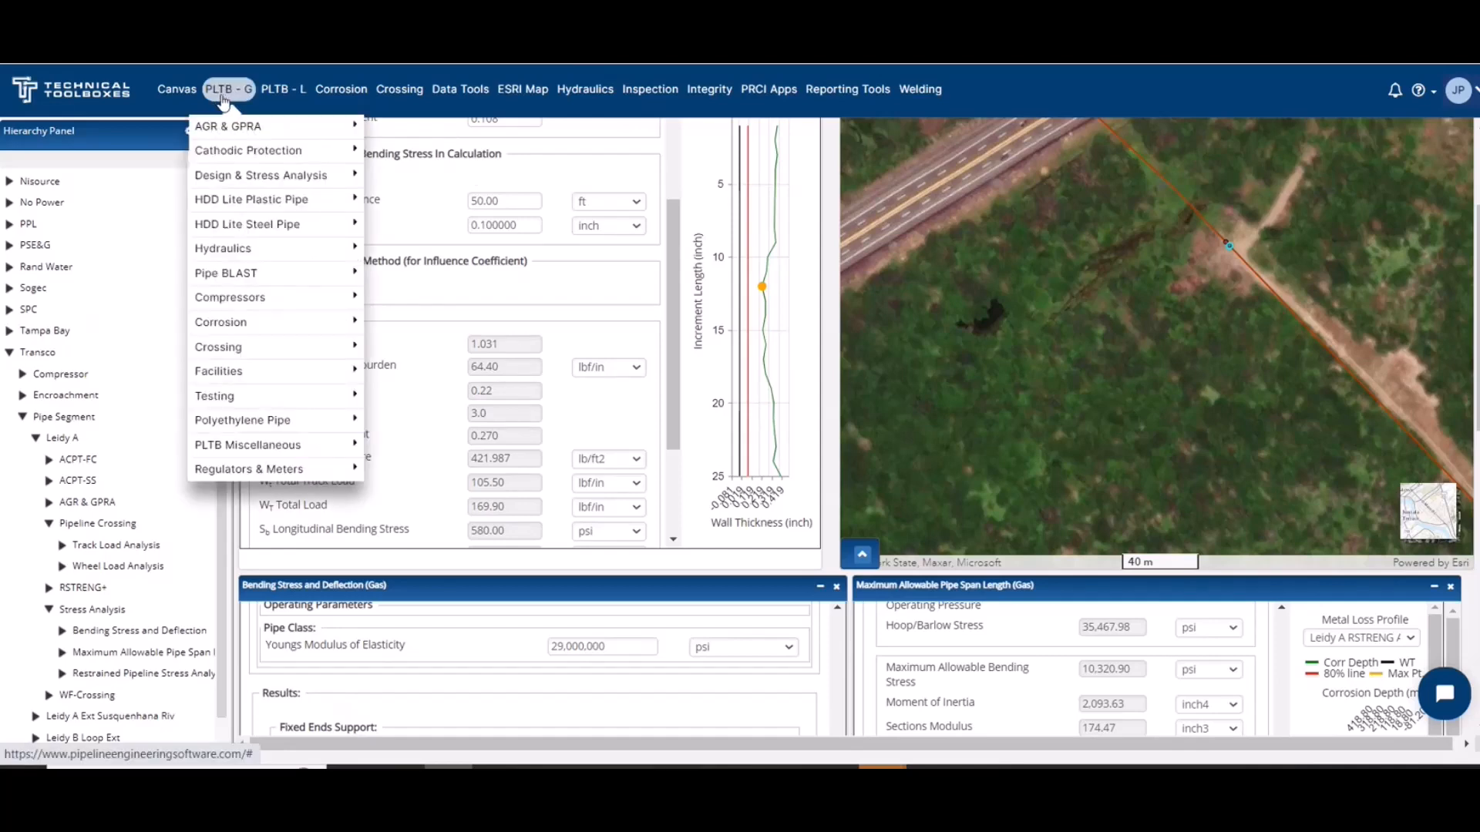
mouse_move(220, 178)
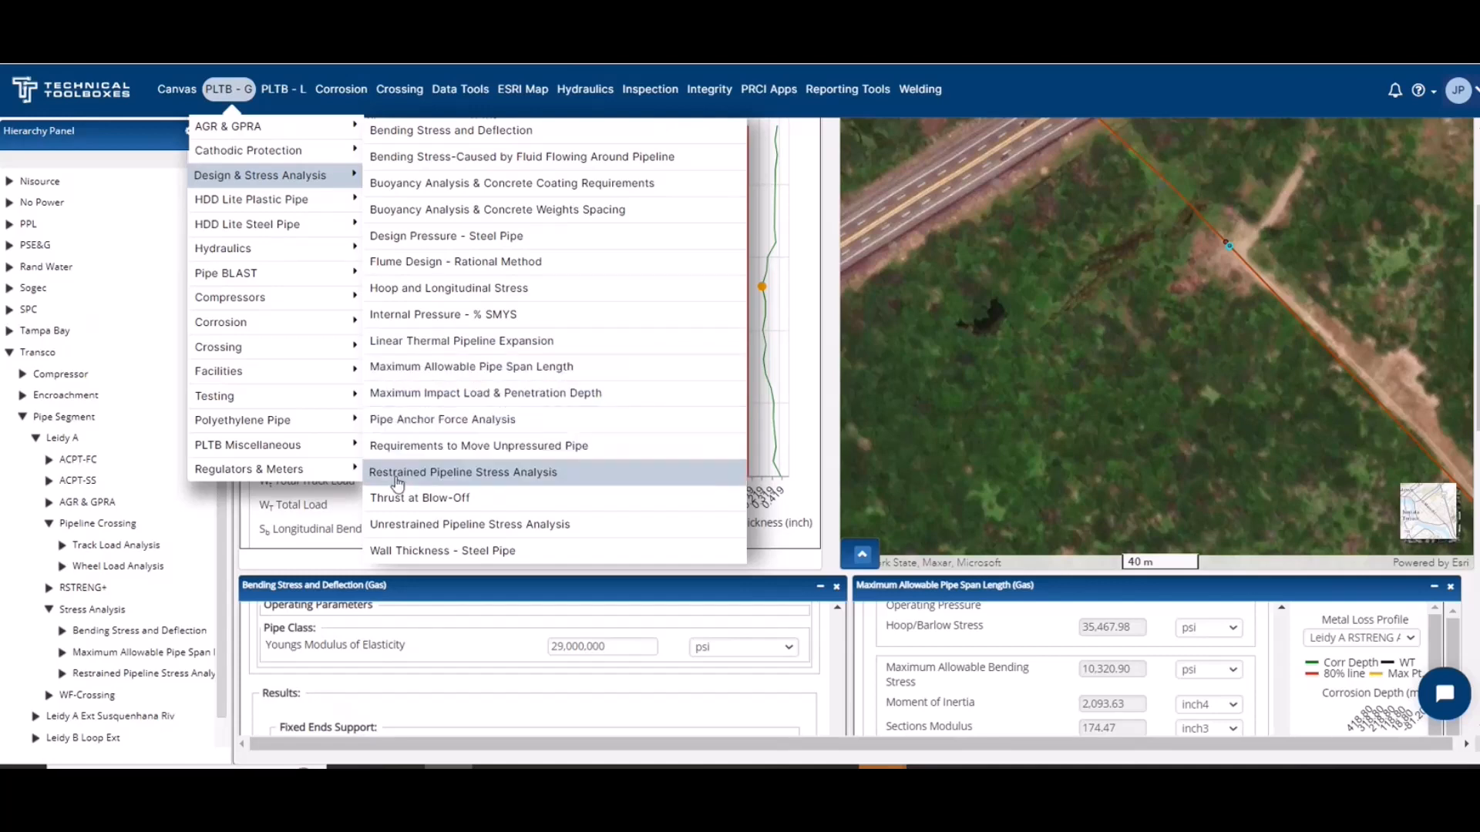
left_click(445, 478)
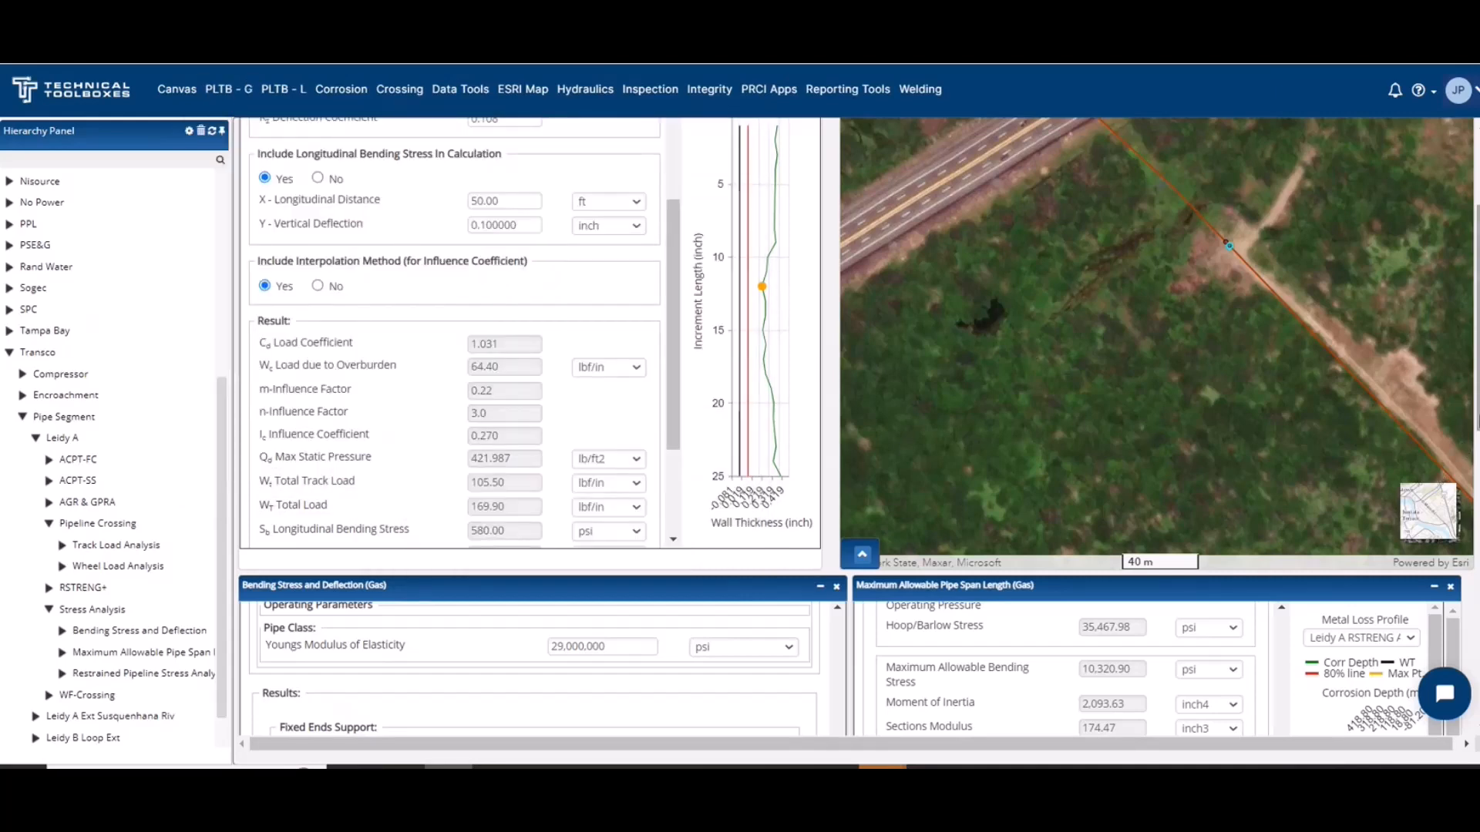
Turn the metal loss display on and back off for the Bending Stress Leidy A case.
scroll(1383, 504, "down", 6)
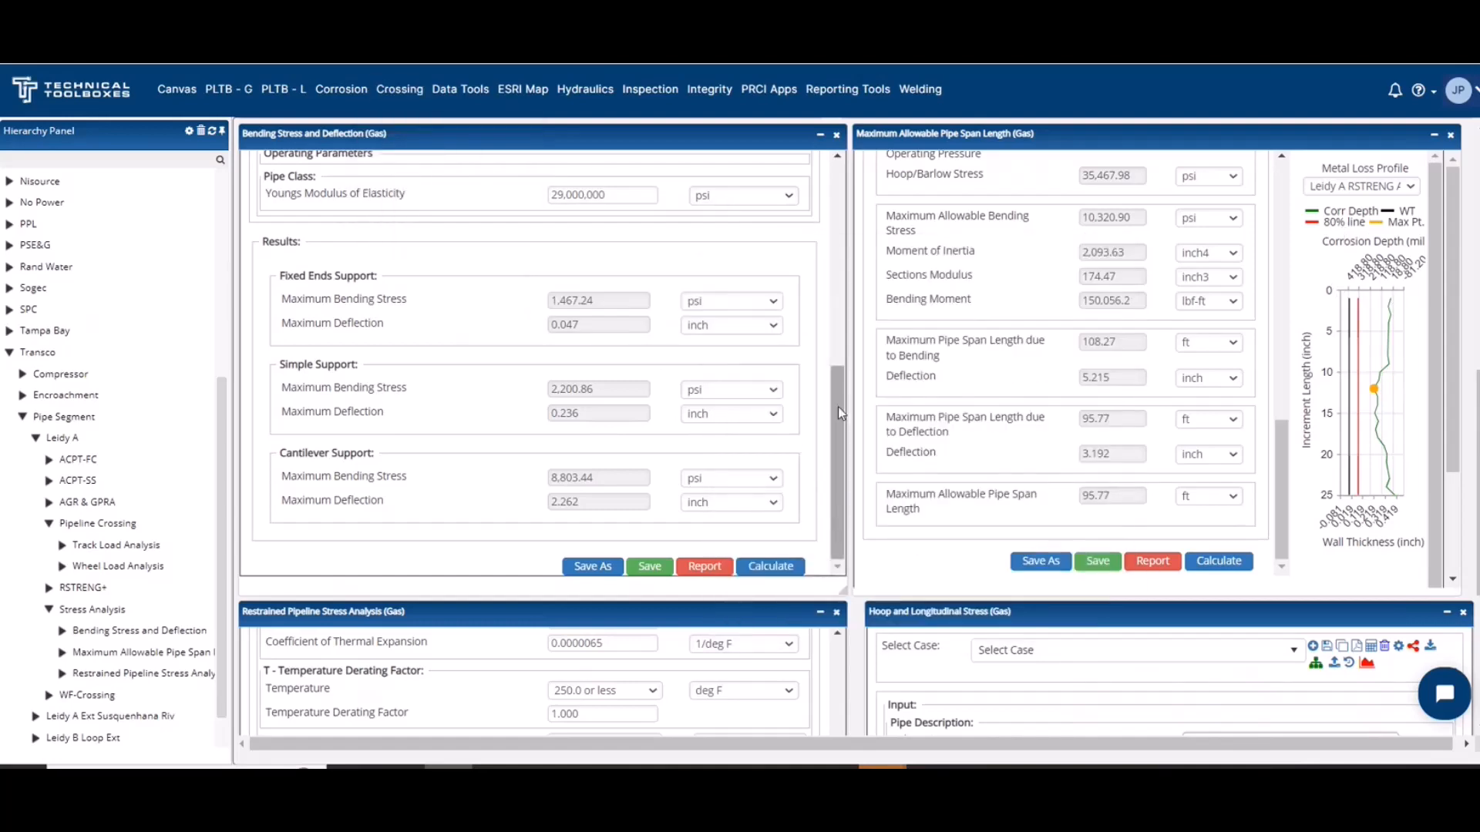
scroll(838, 405, "up", 7)
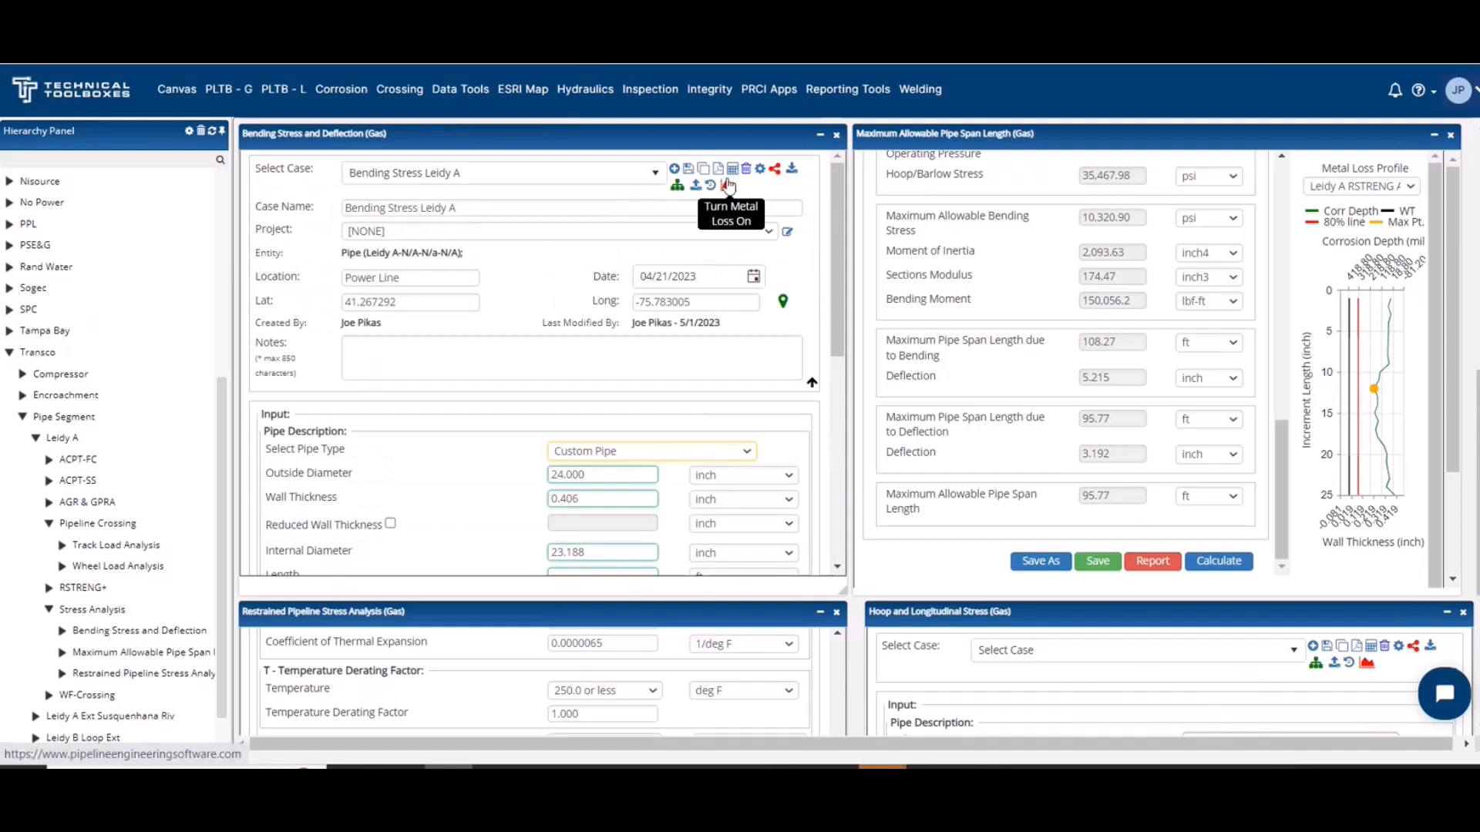
left_click(727, 186)
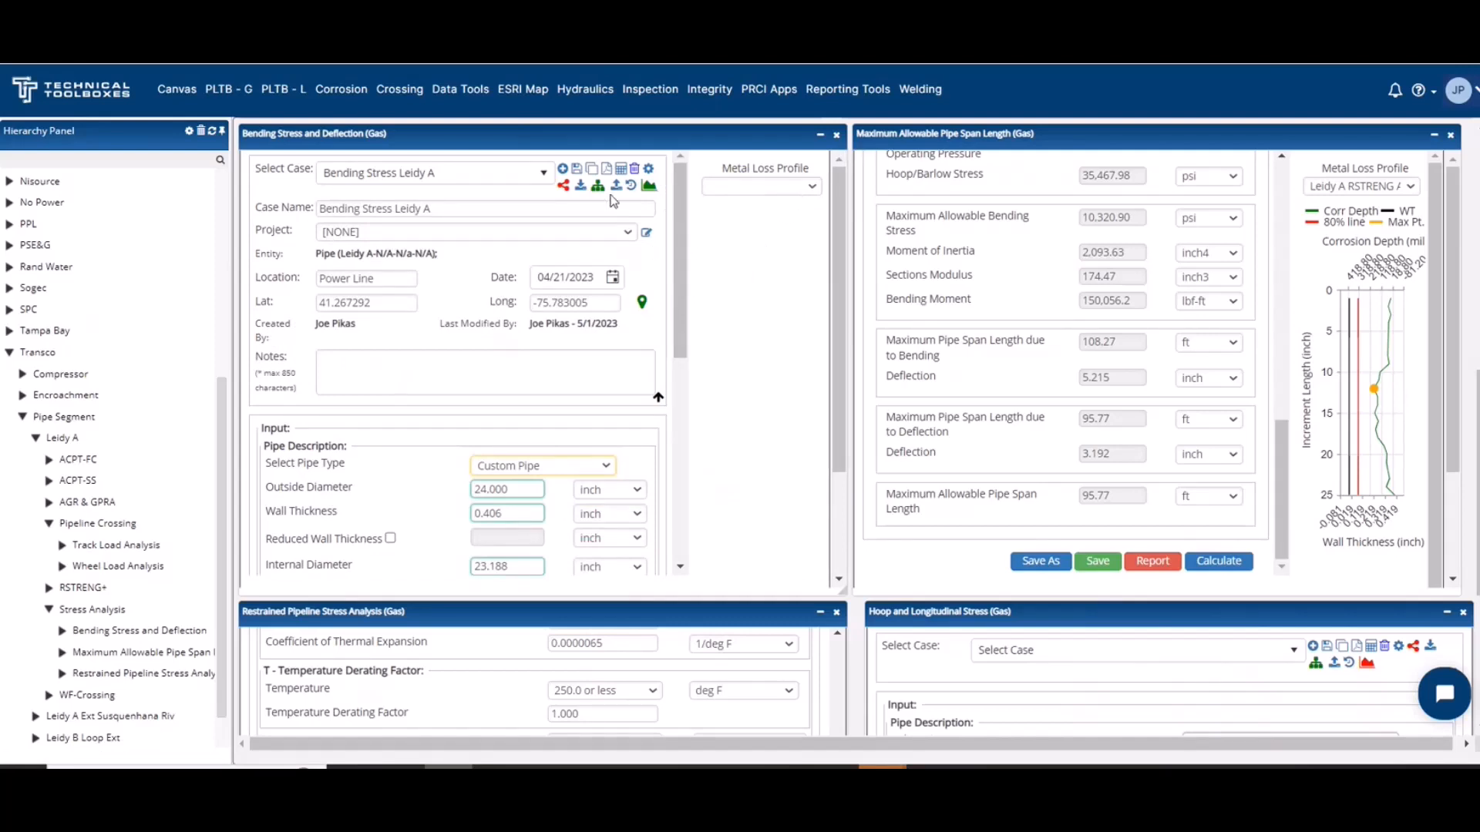
left_click(650, 186)
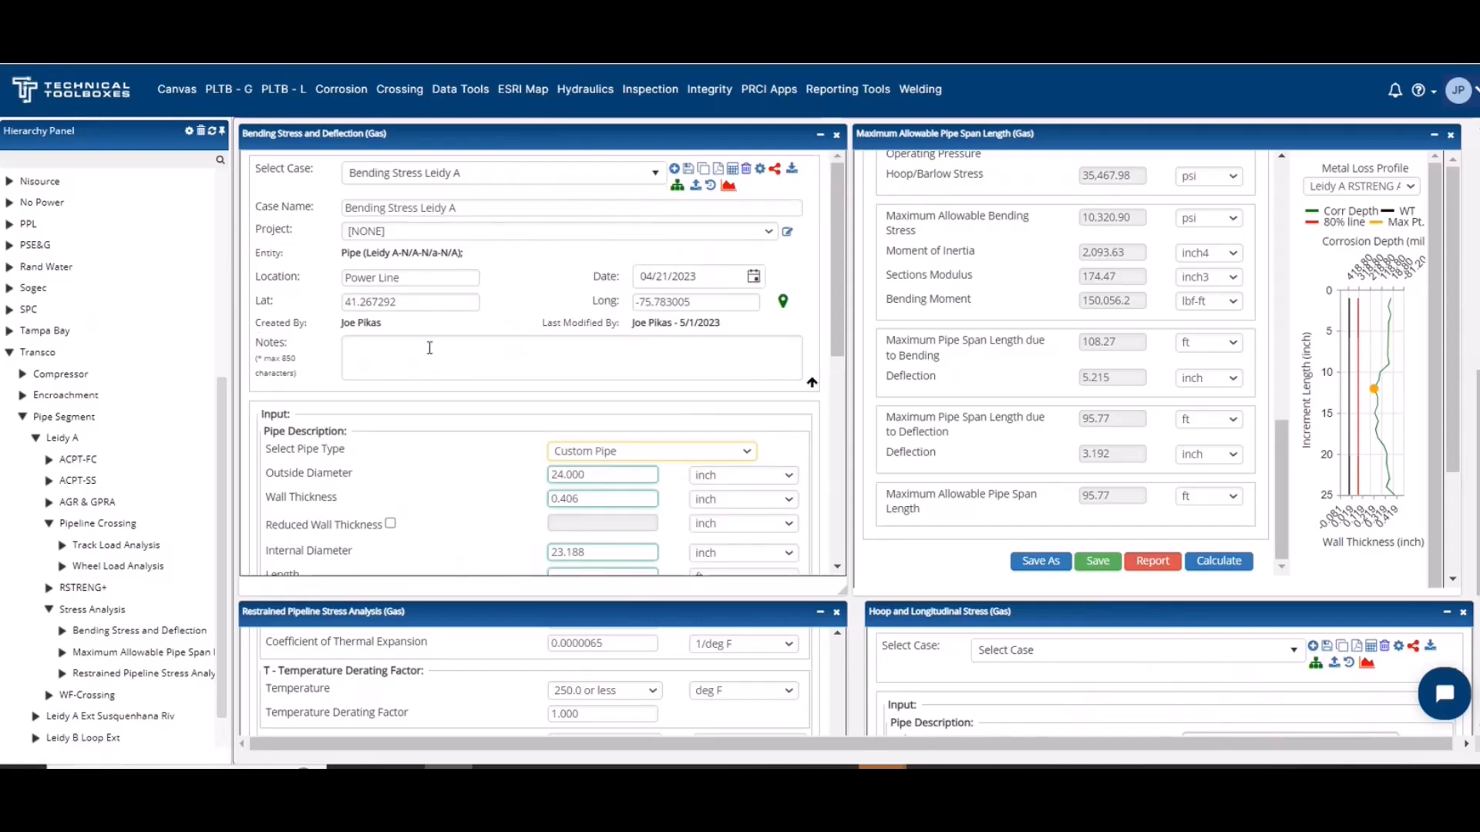
Turn off the metal loss display for the Span Max case in the Maximum Allowable Pipe Span Length analysis.
scroll(512, 341, "down", 5)
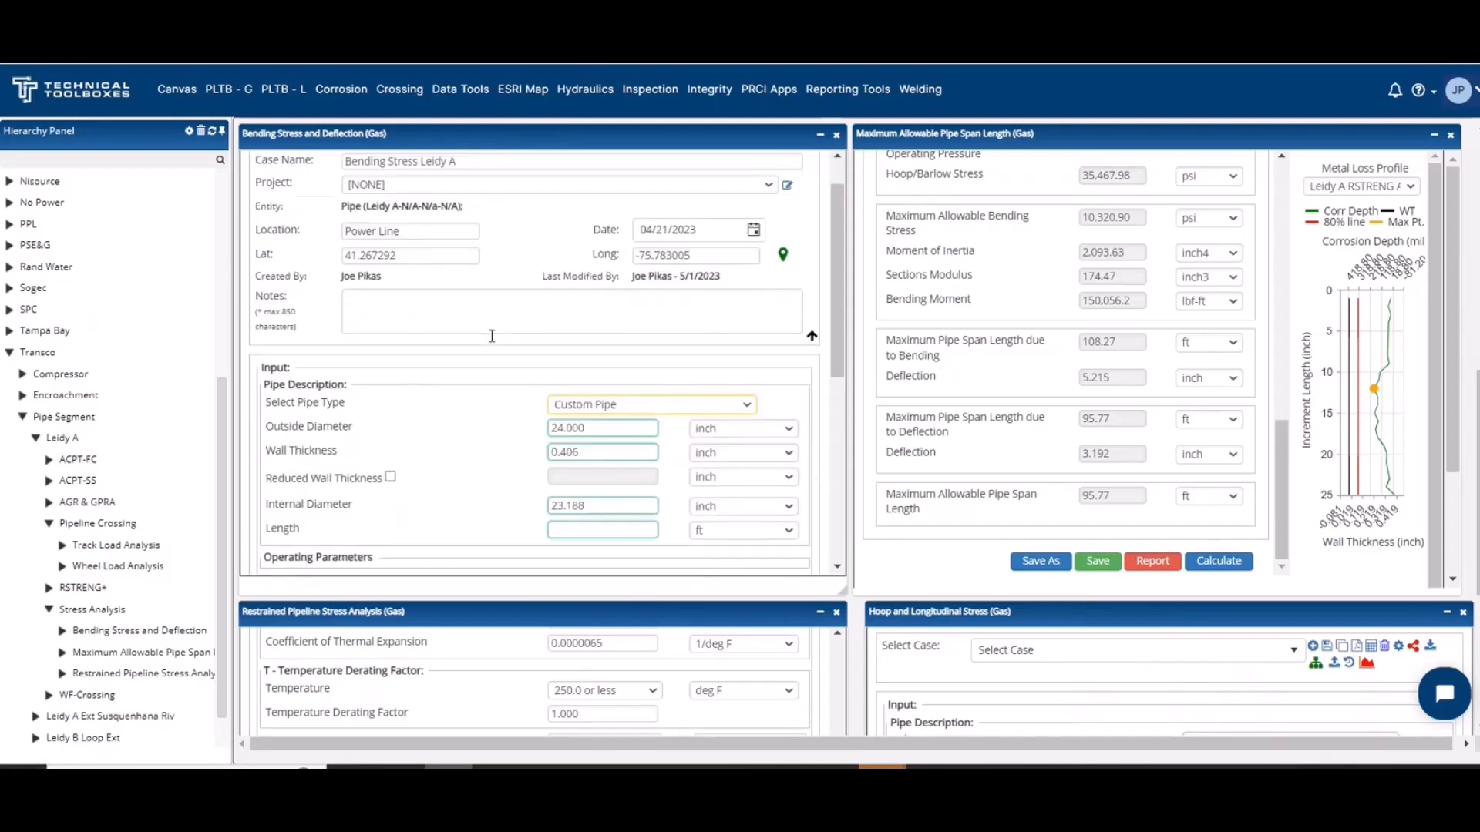
scroll(516, 343, "down", 3)
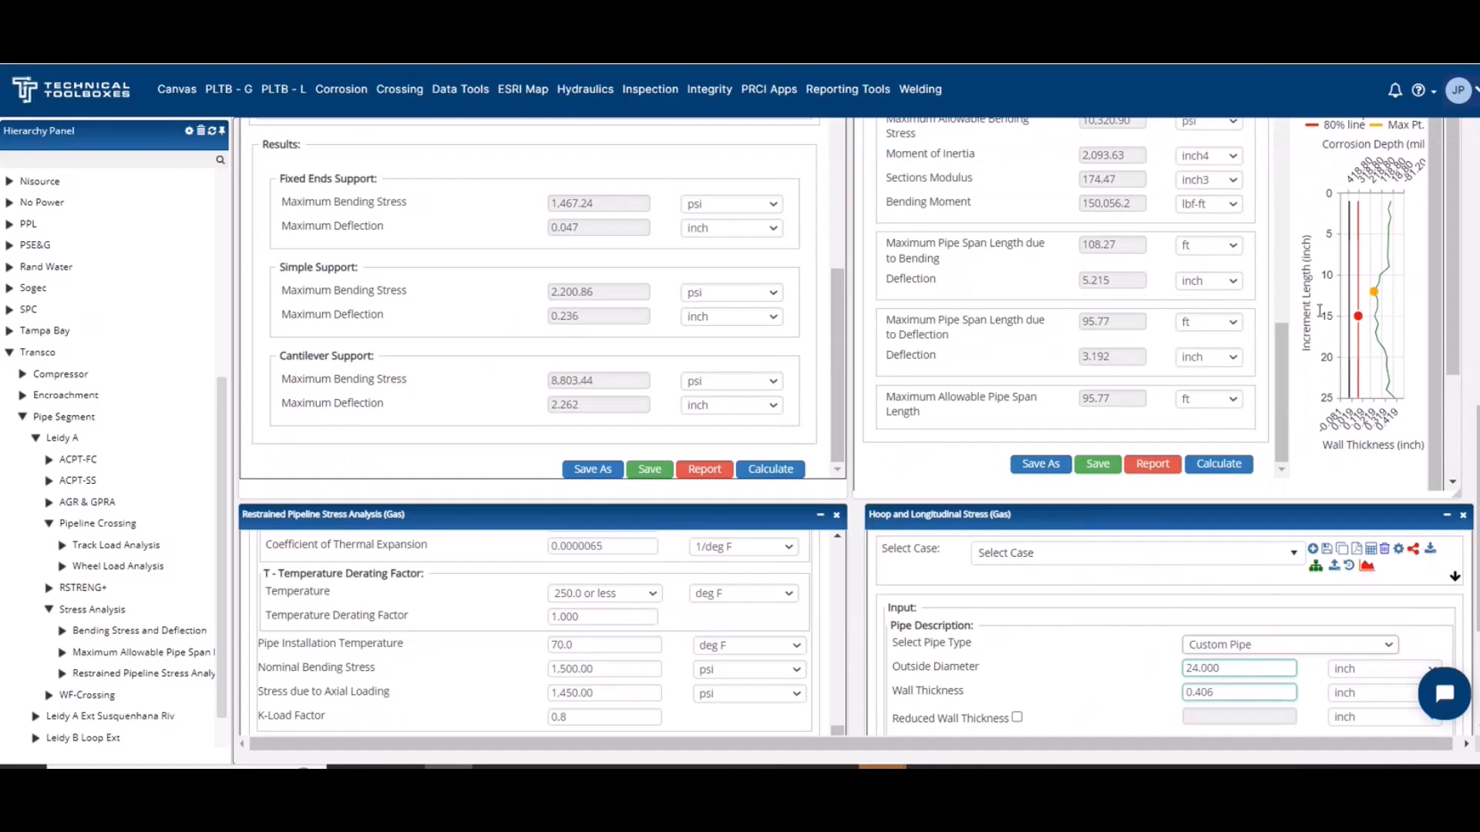
scroll(1137, 477, "up", 5)
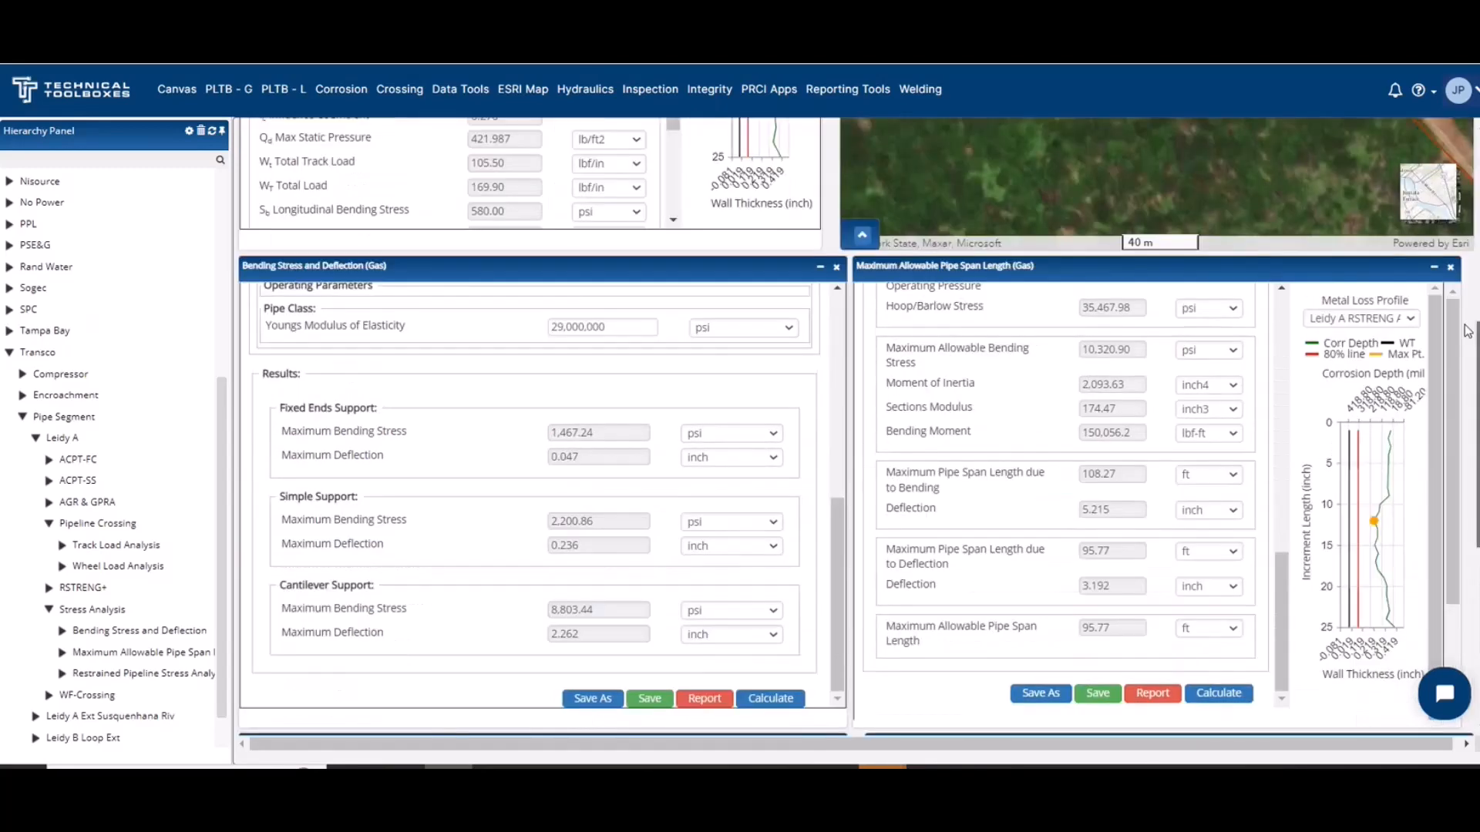
scroll(1137, 478, "up", 8)
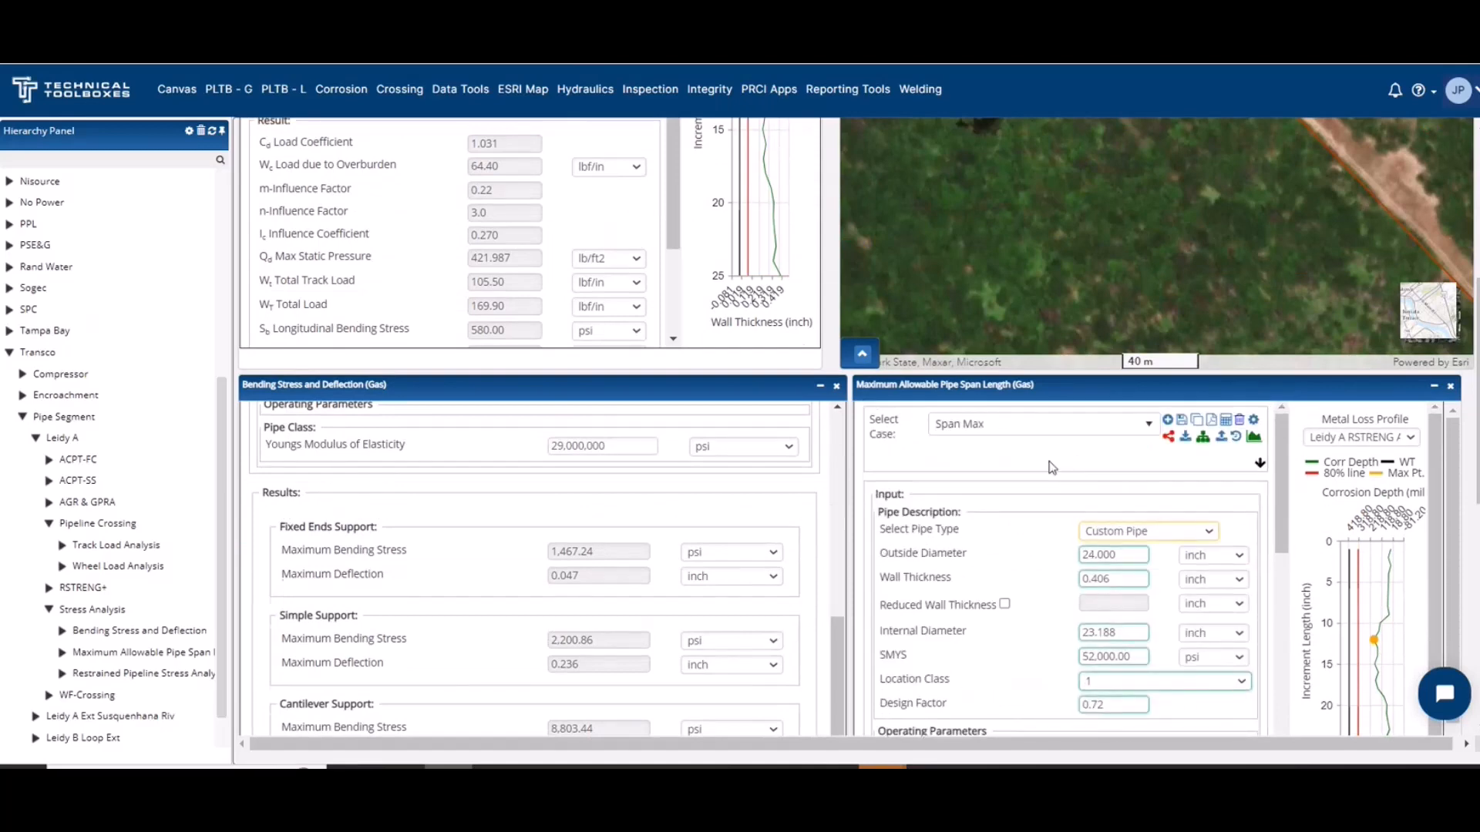
scroll(1053, 466, "up", 1)
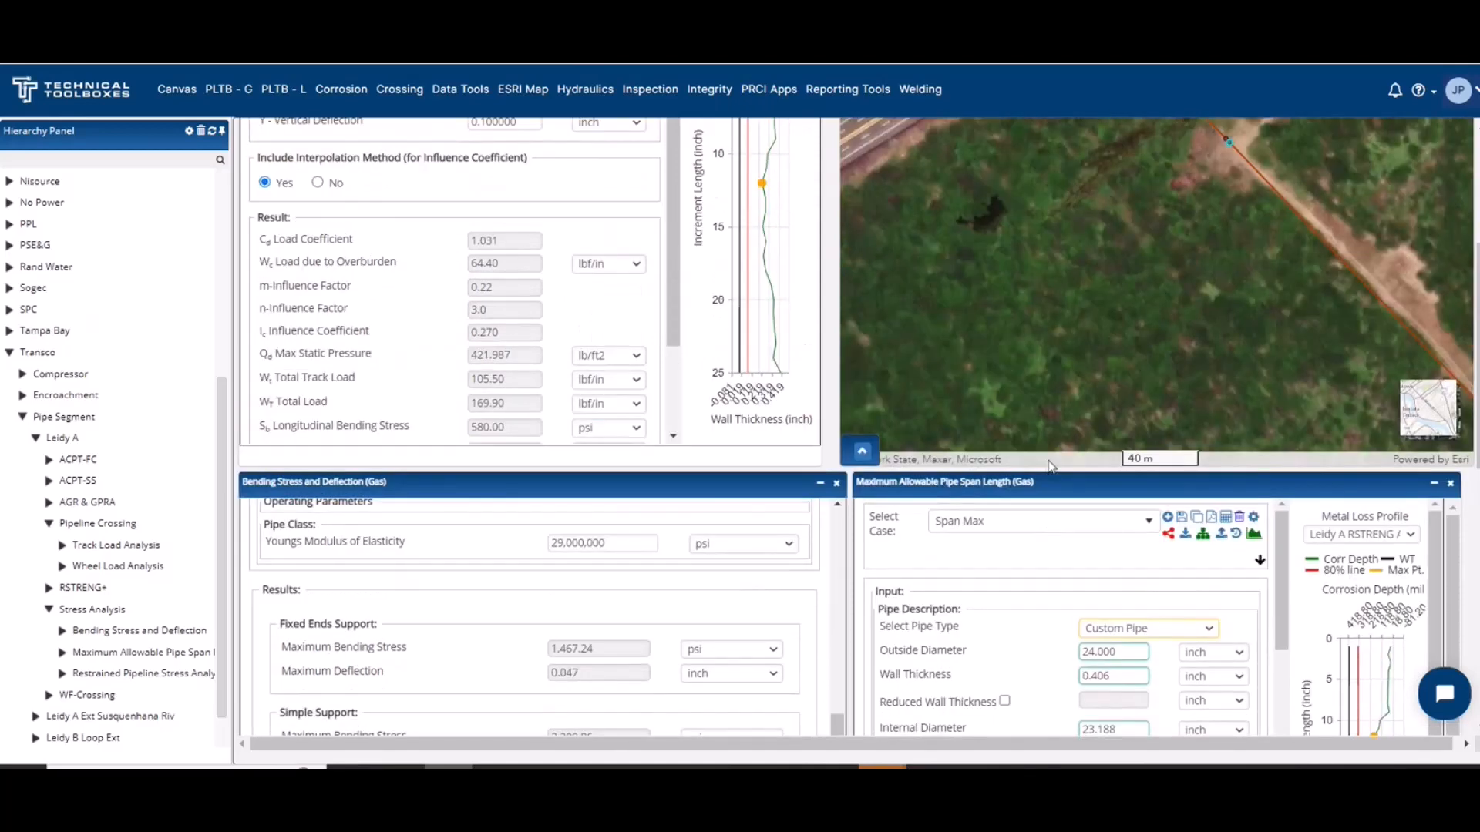
left_click(1254, 536)
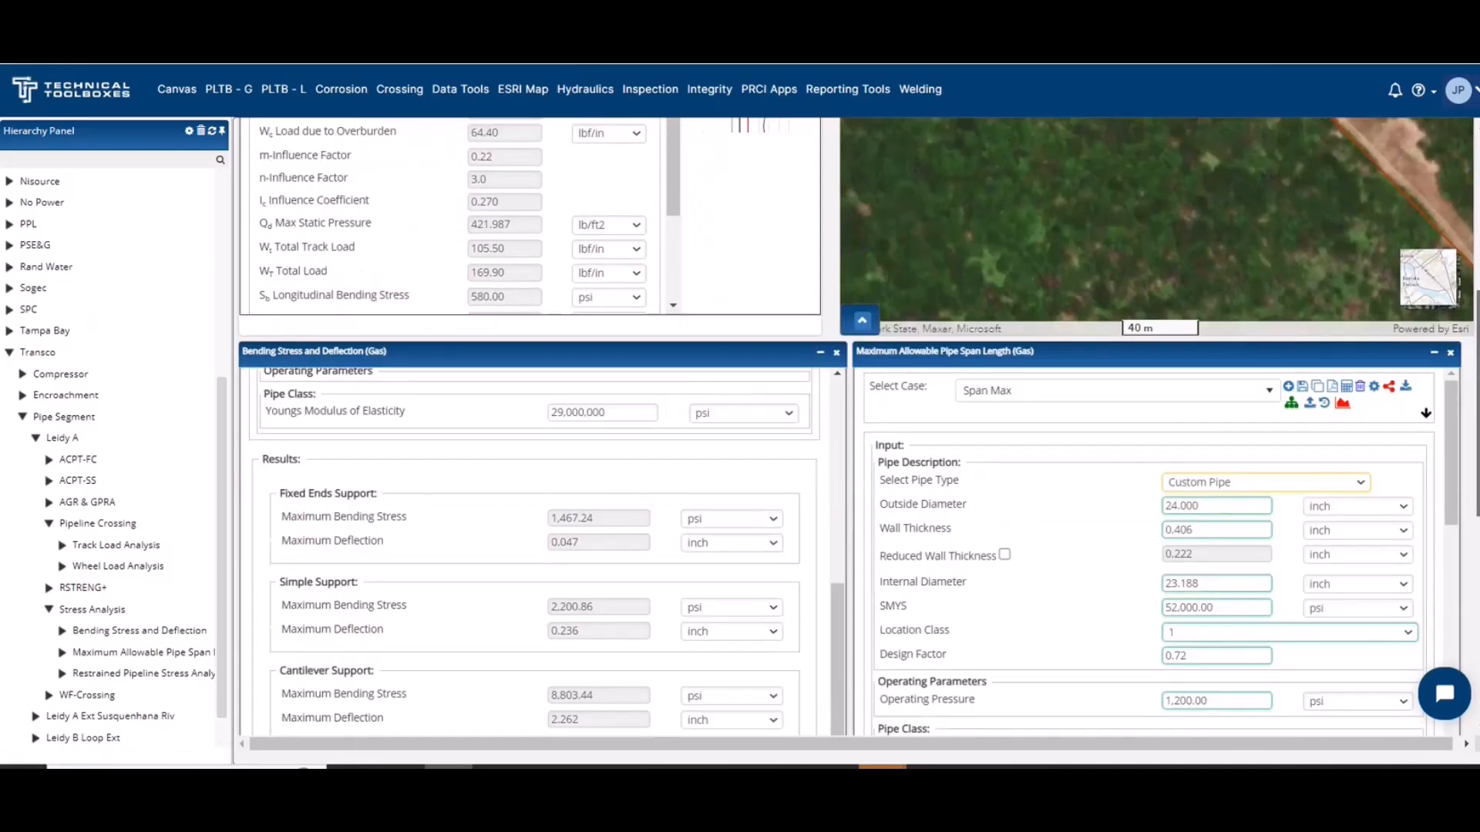
Check the Span Max inputs and identify the pipe segment beside the highway crossing on the map.
left_click_drag(1478, 478, 1478, 555)
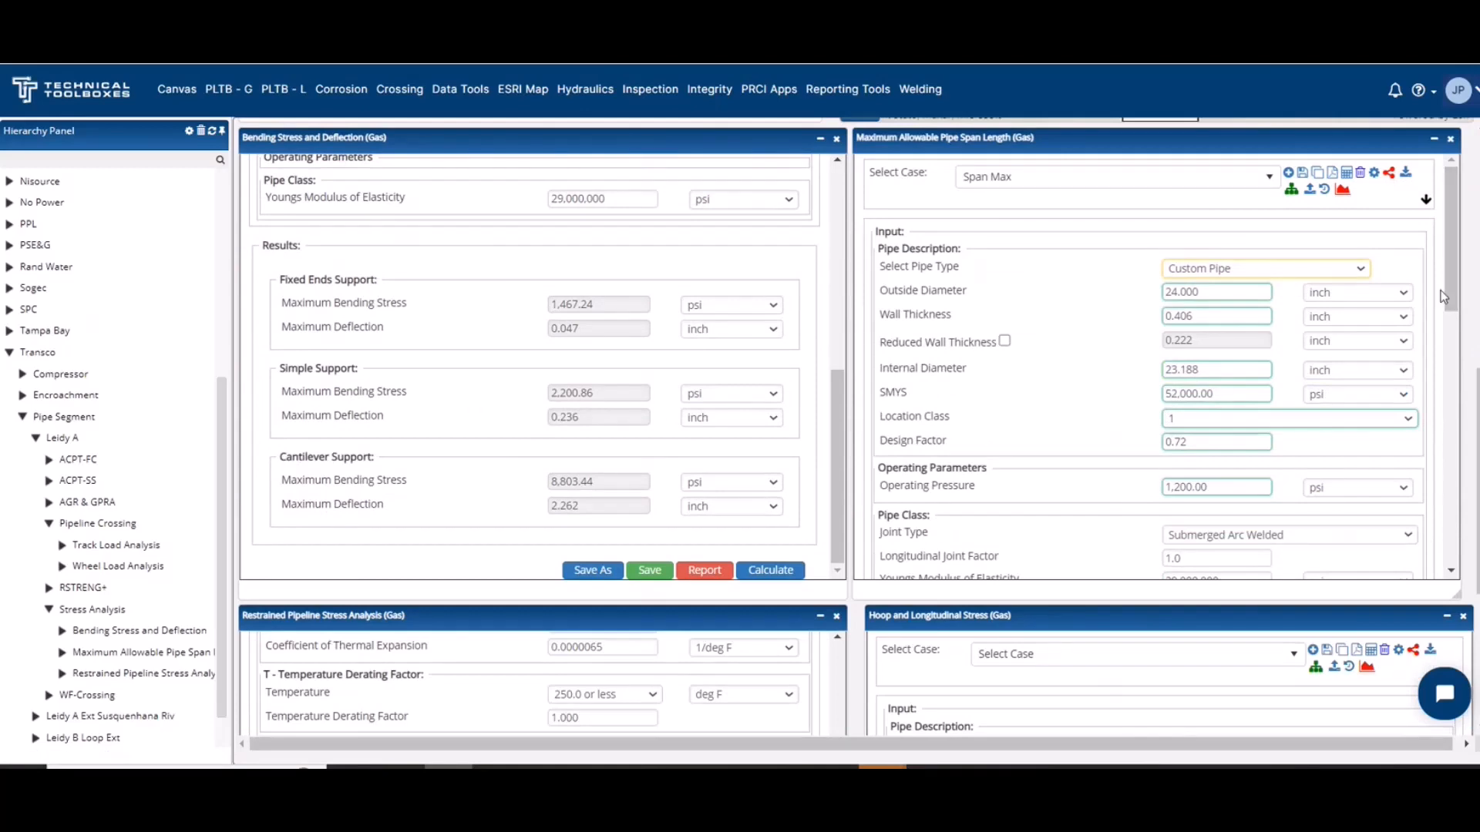
left_click_drag(1450, 298, 1414, 330)
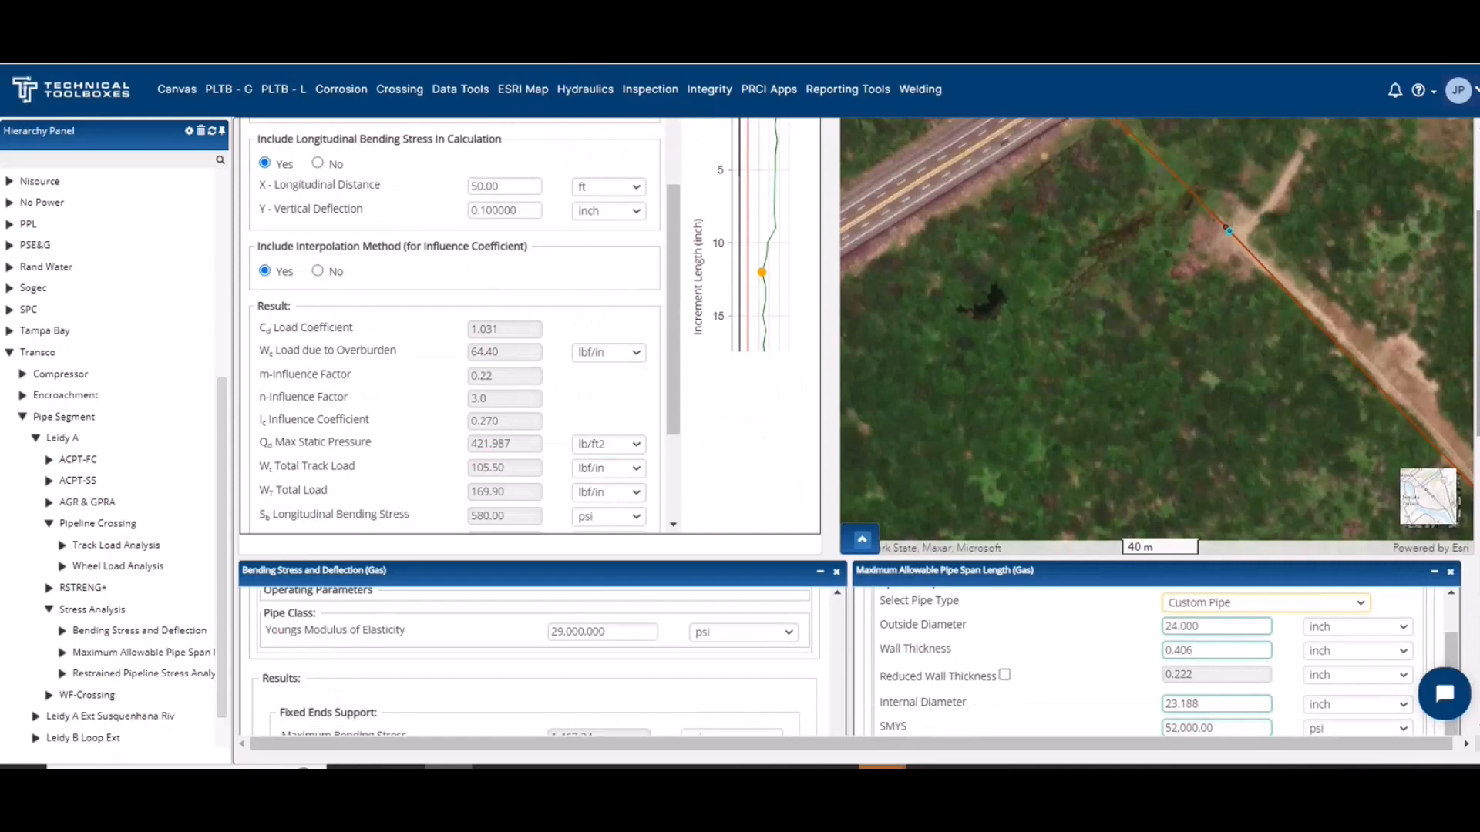
left_click(1271, 276)
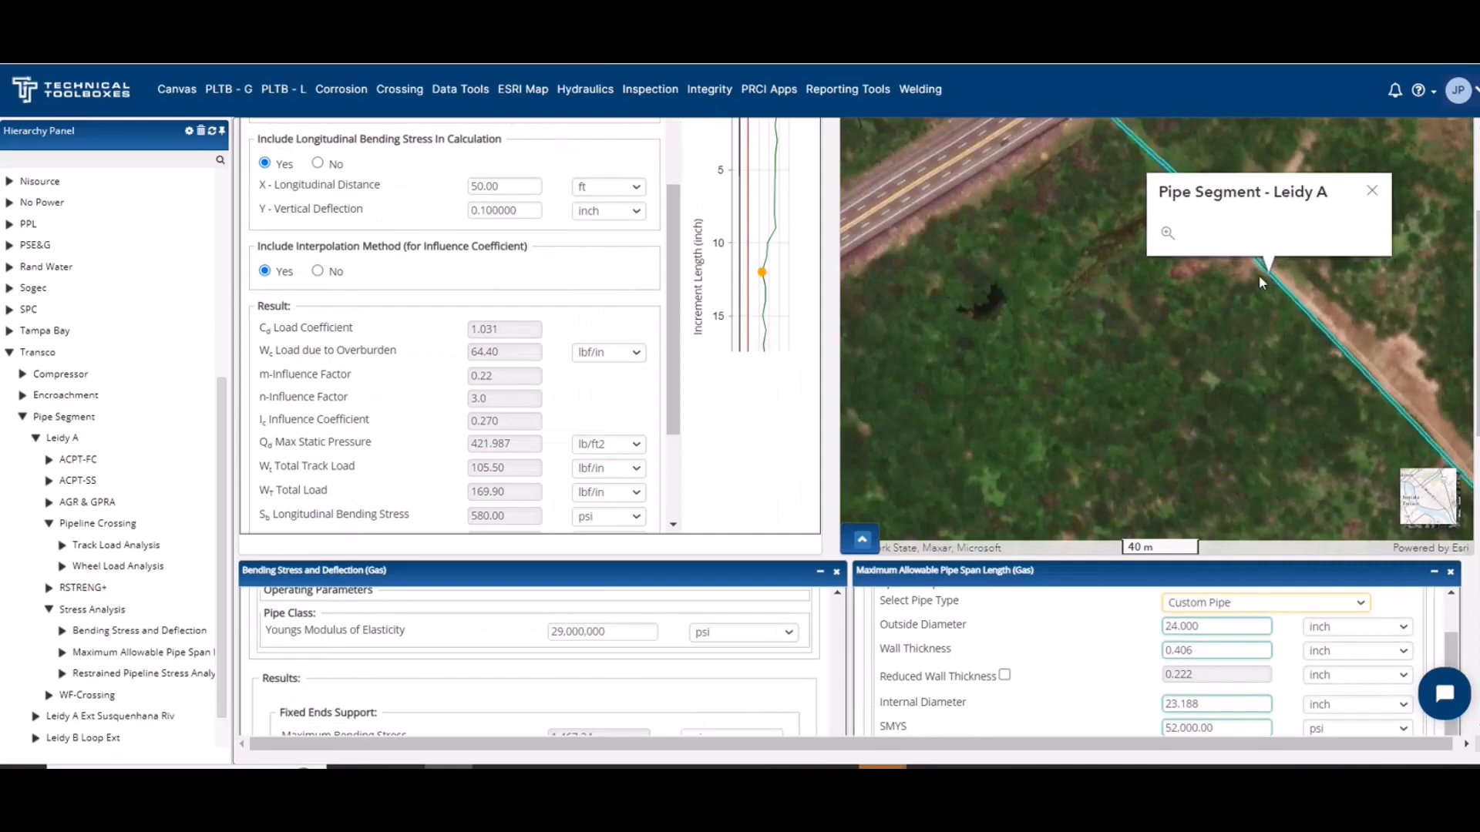
left_click(1098, 439)
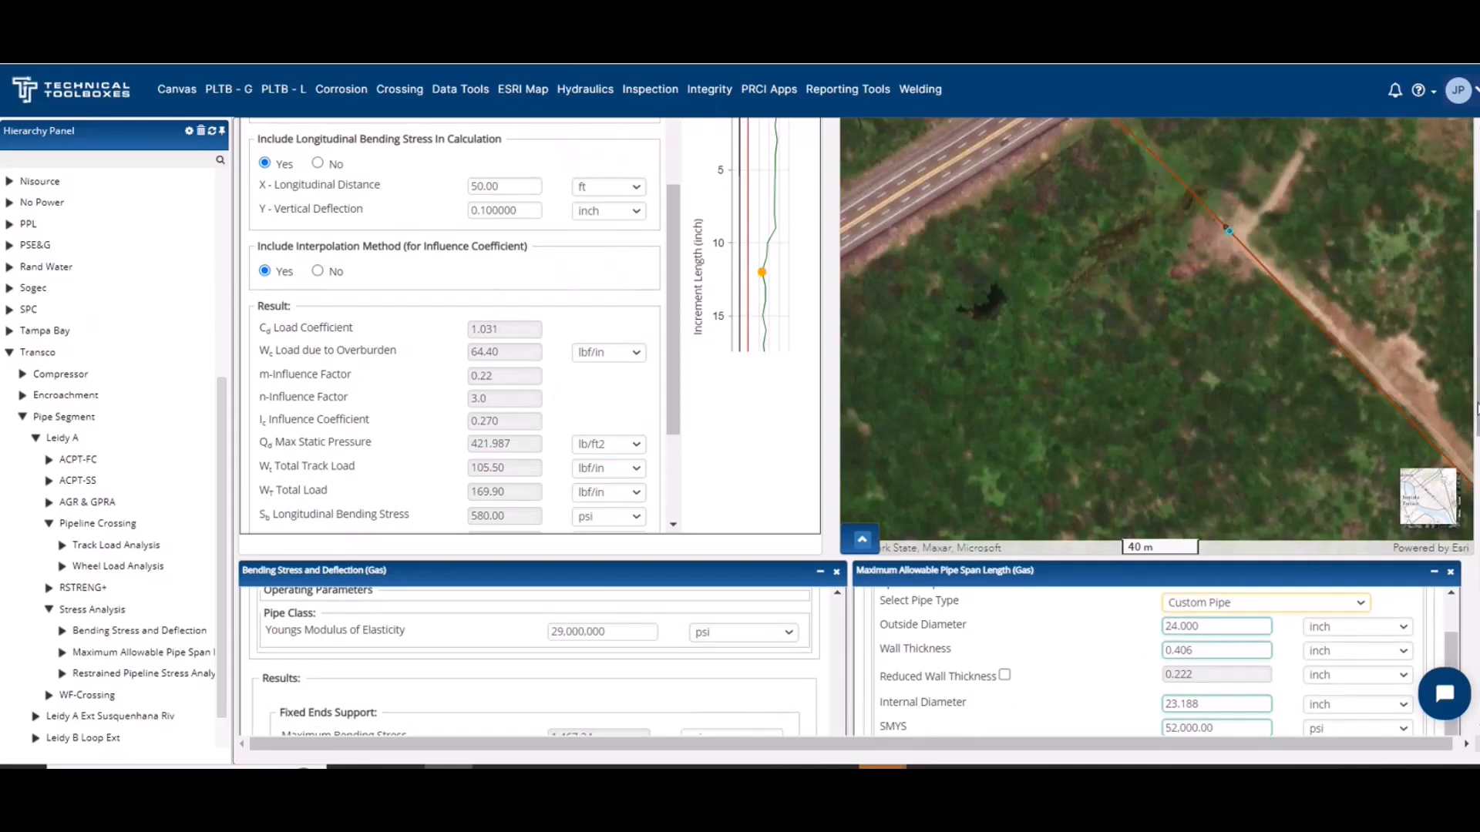
Examine the inputs and results of the Restrained Pipeline Stress Analysis alongside the Hoop and Longitudinal Stress analysis.
scroll(858, 426, "down", 10)
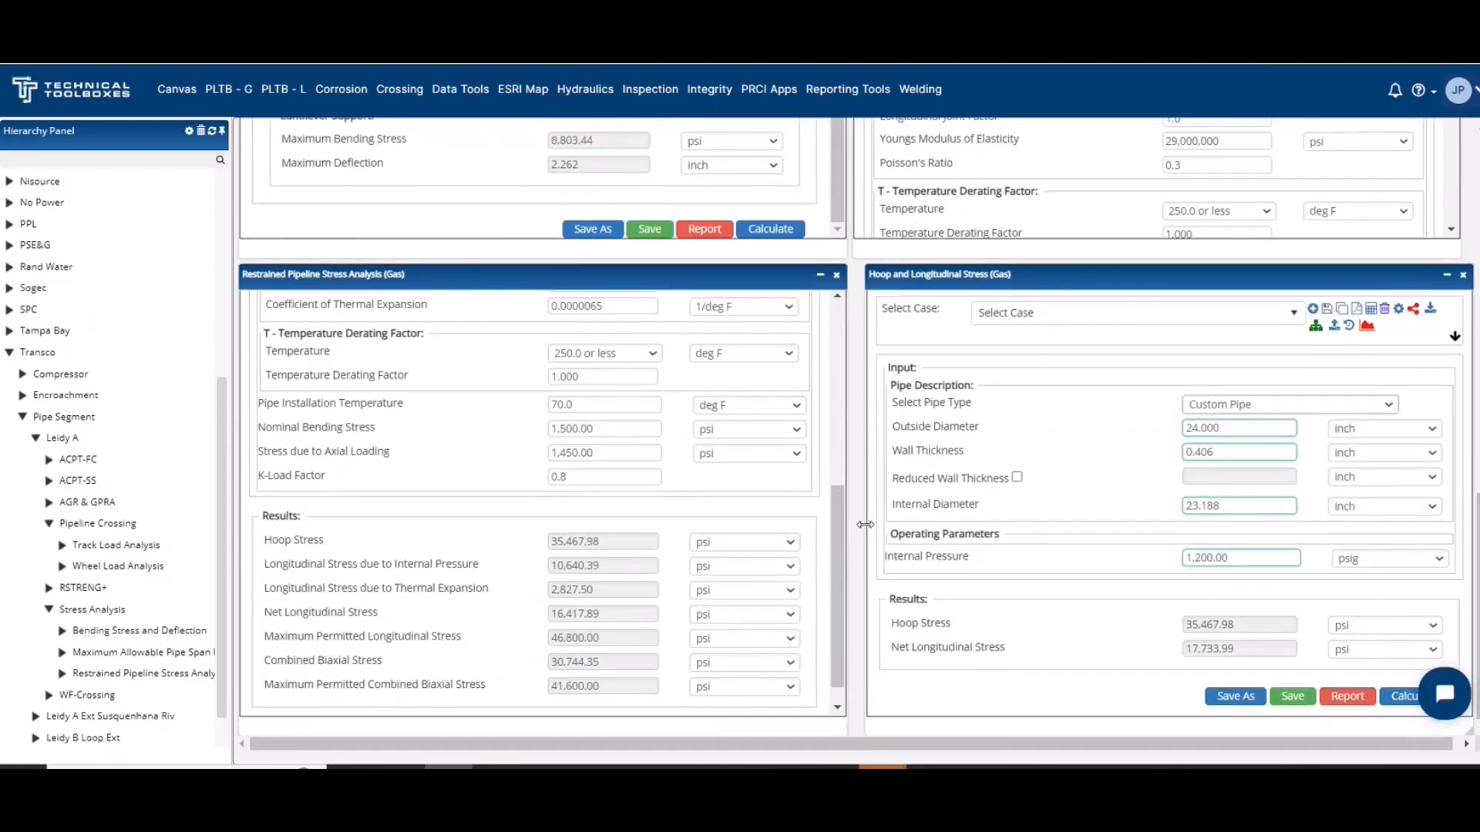
scroll(840, 522, "up", 5)
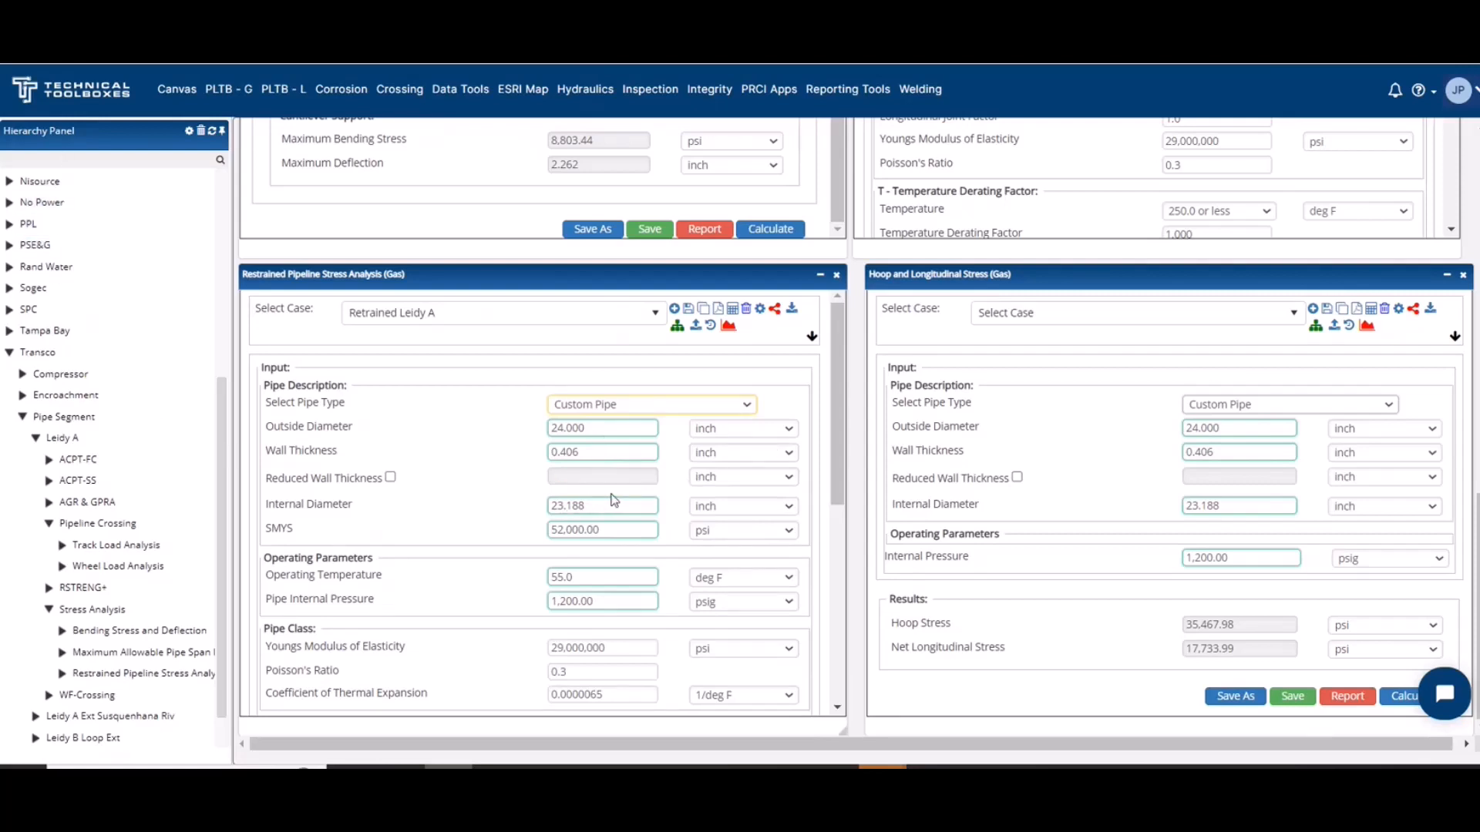
scroll(614, 482, "down", 1)
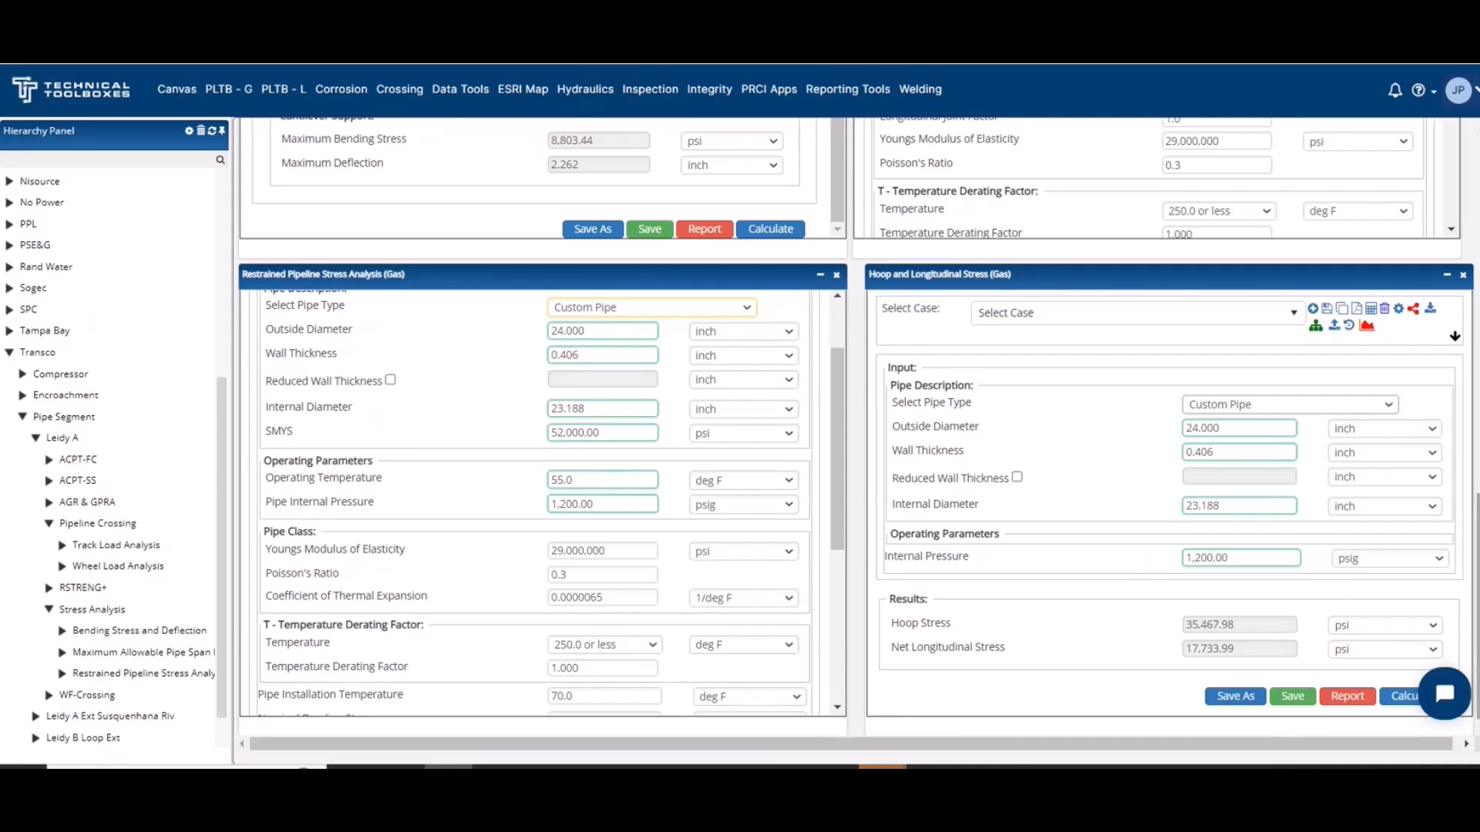
scroll(1341, 597, "up", 3)
scroll(1342, 597, "down", 3)
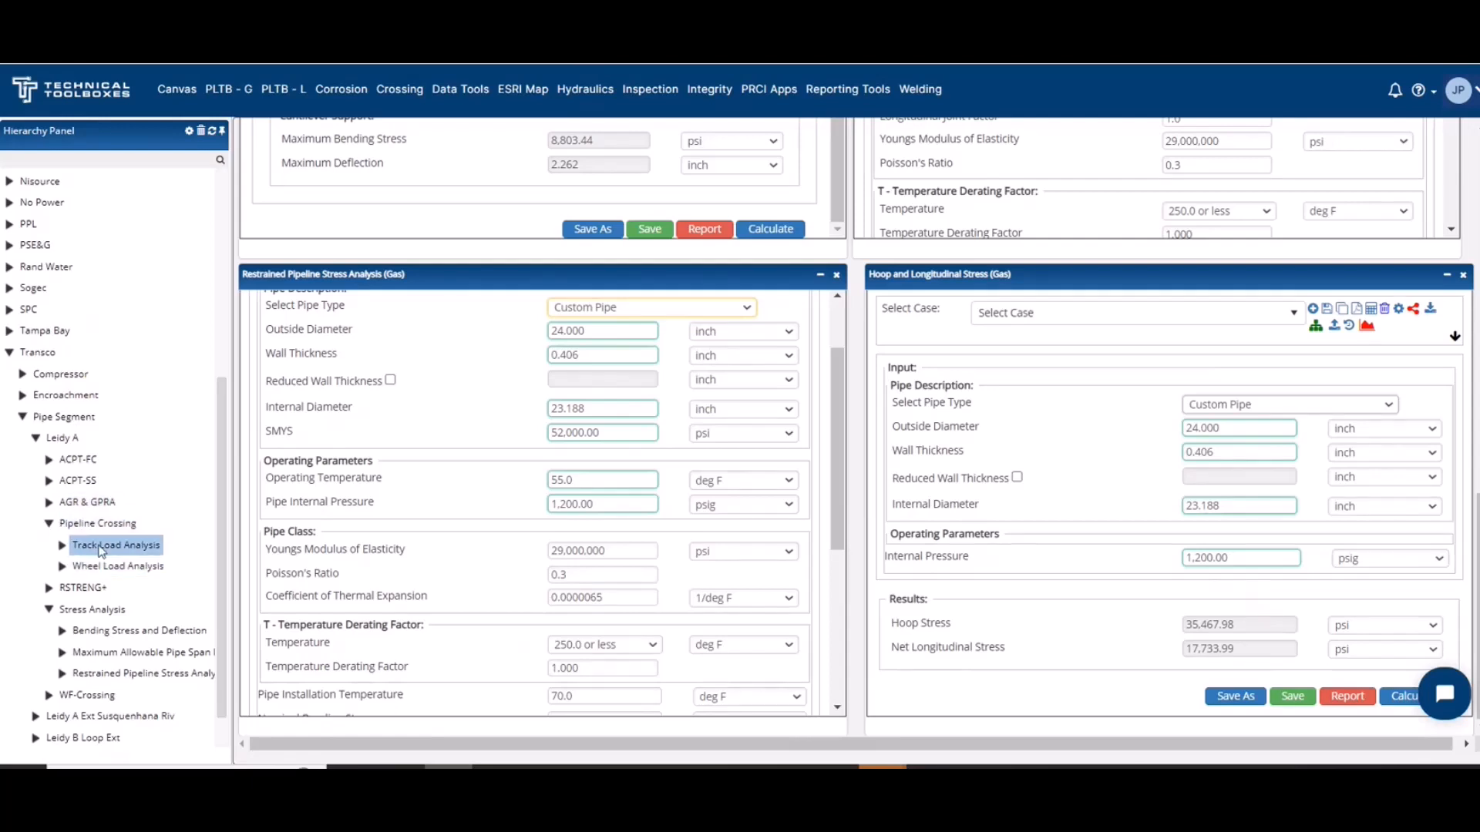
left_click(62, 545)
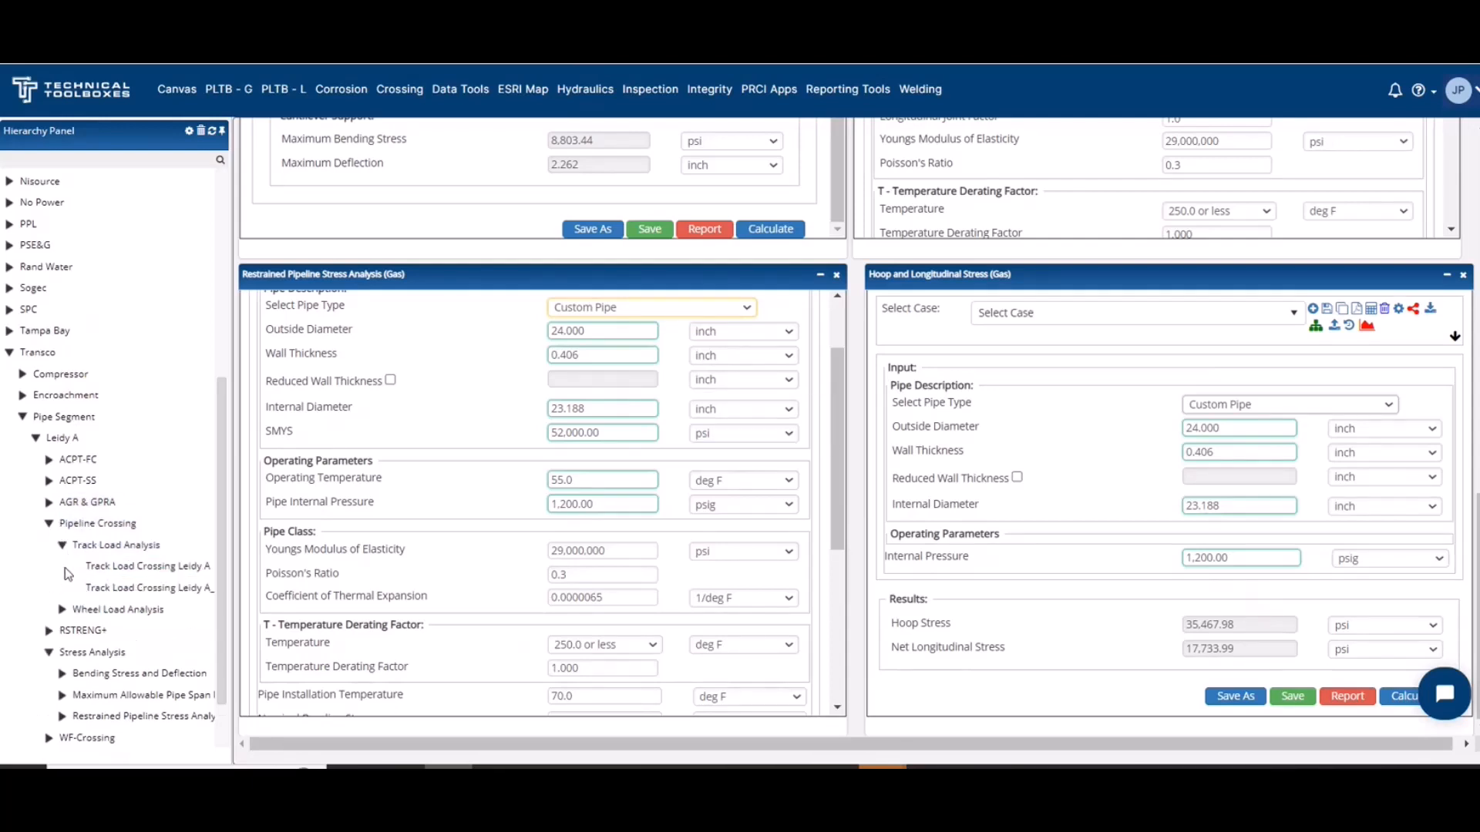
left_click(65, 610)
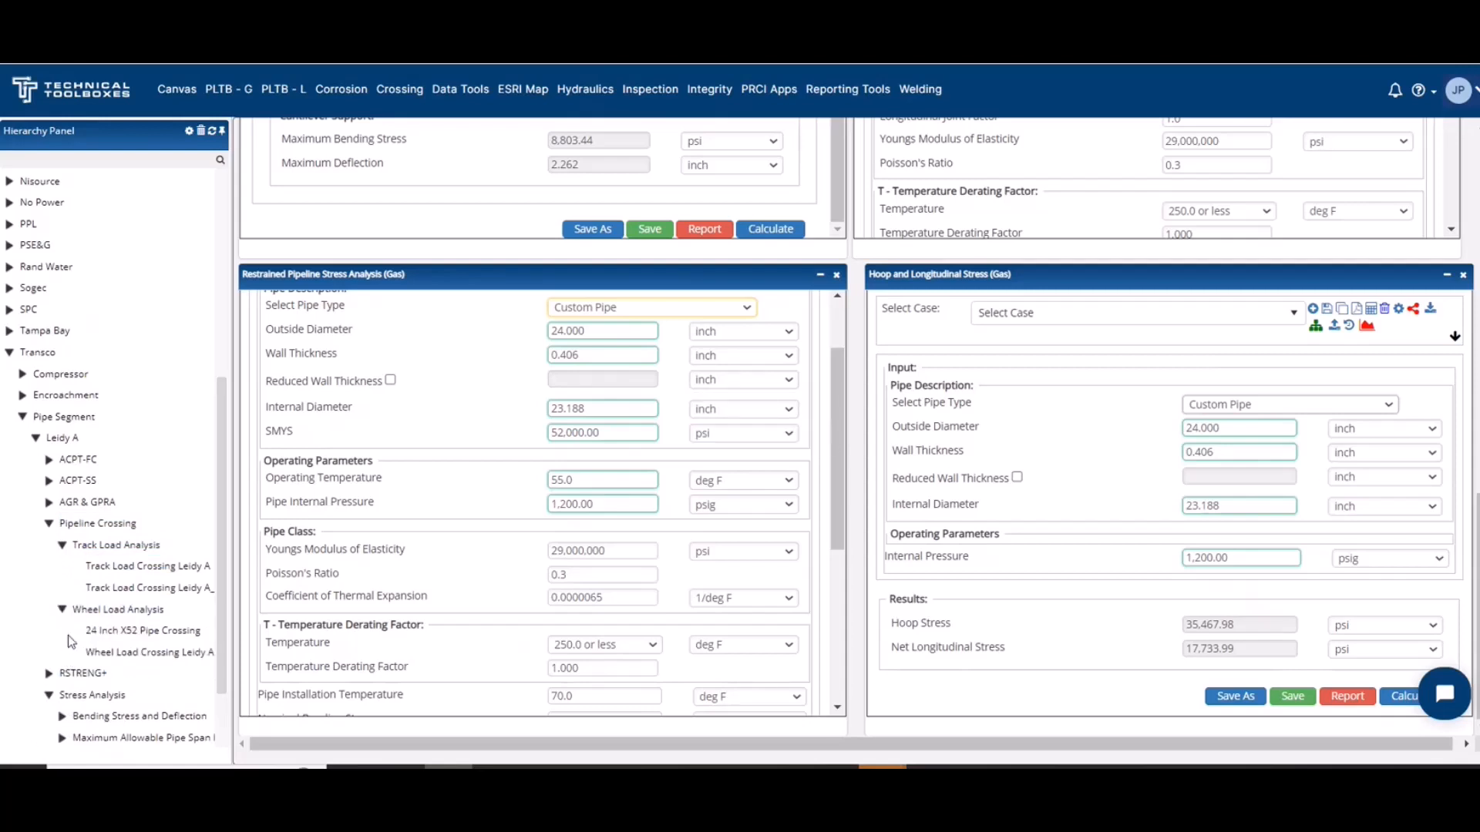
scroll(123, 604, "down", 2)
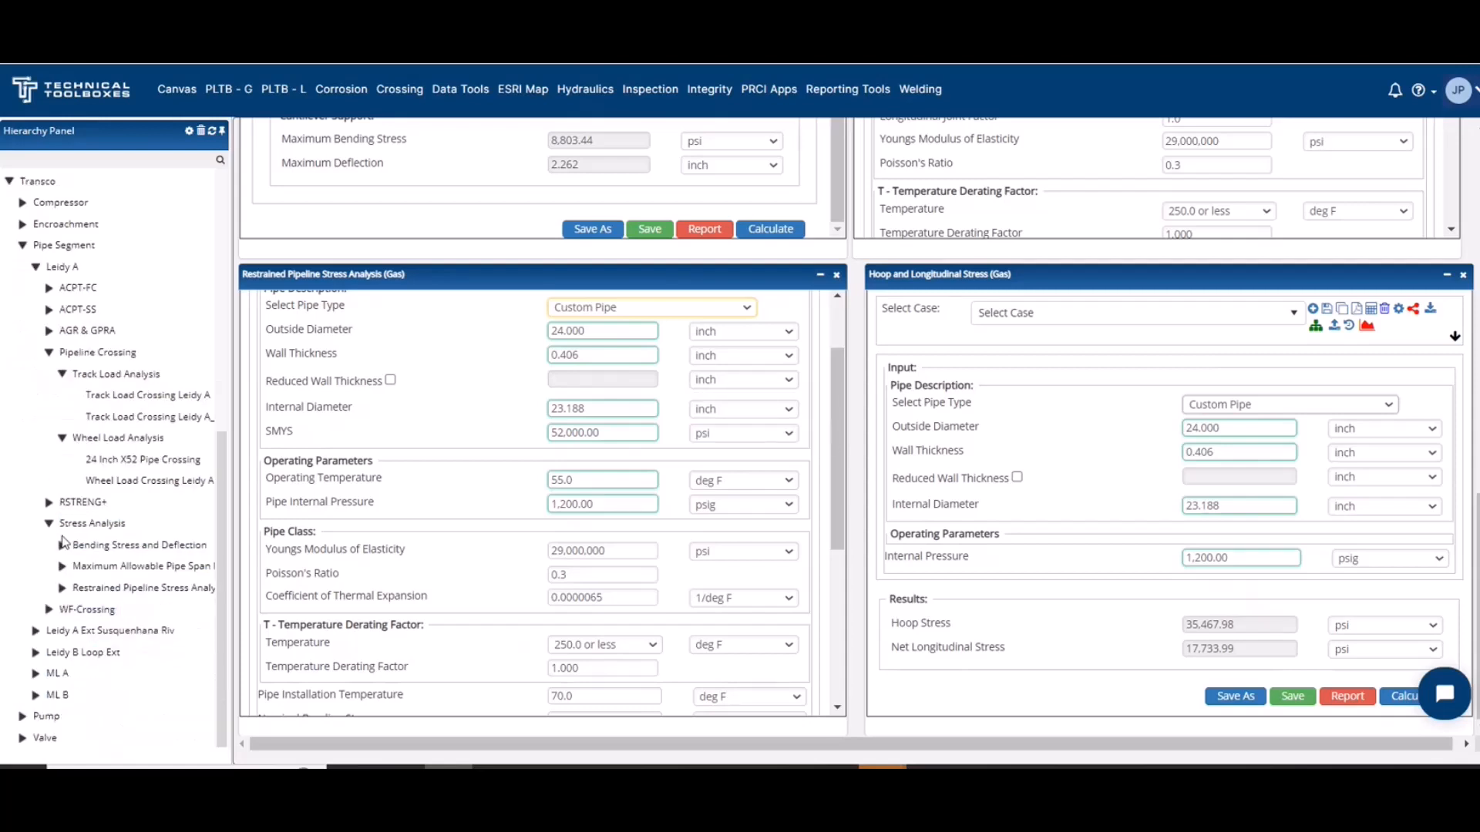
left_click(49, 503)
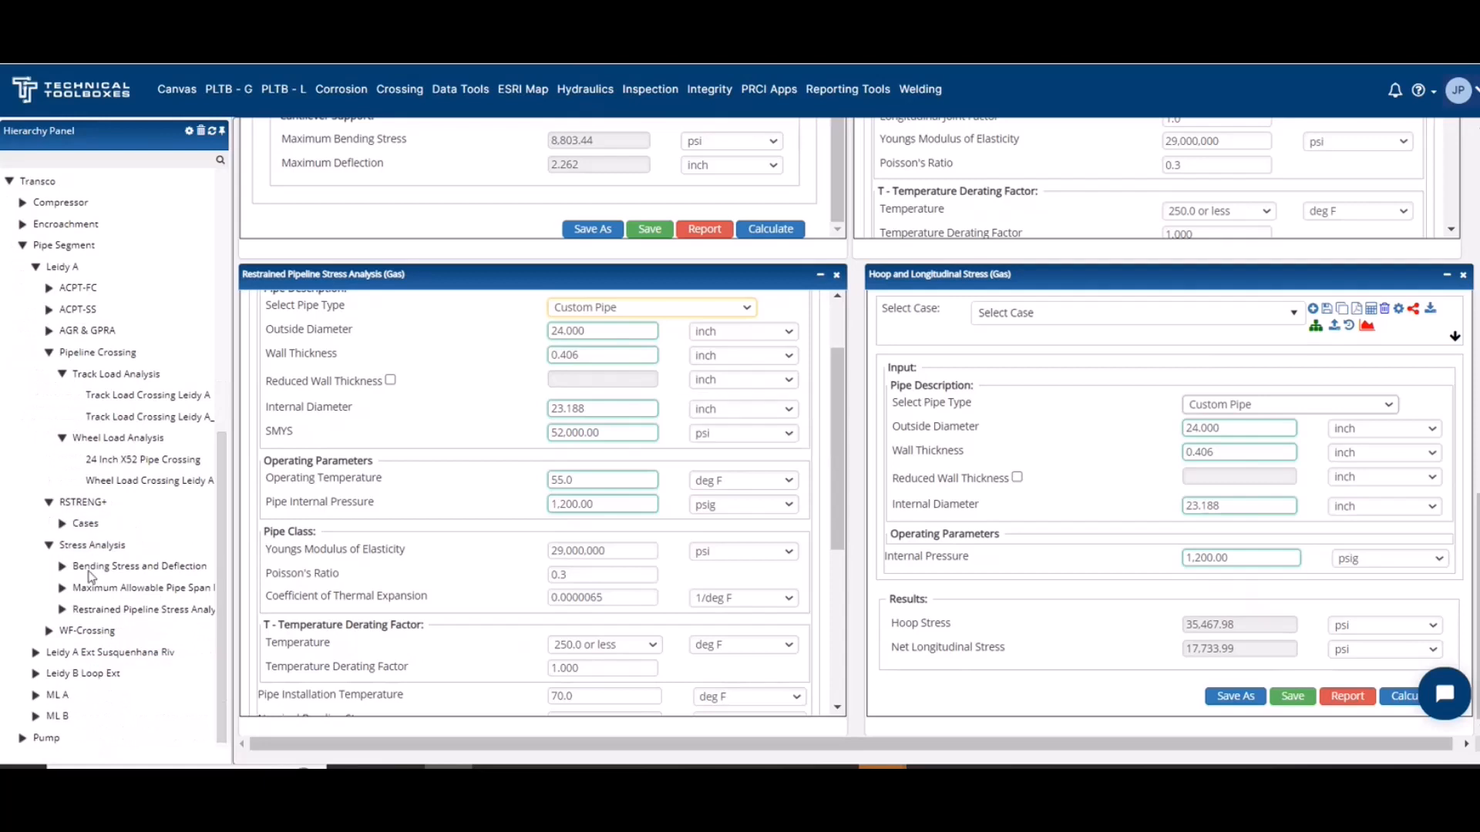
left_click(85, 524)
scroll(96, 605, "down", 2)
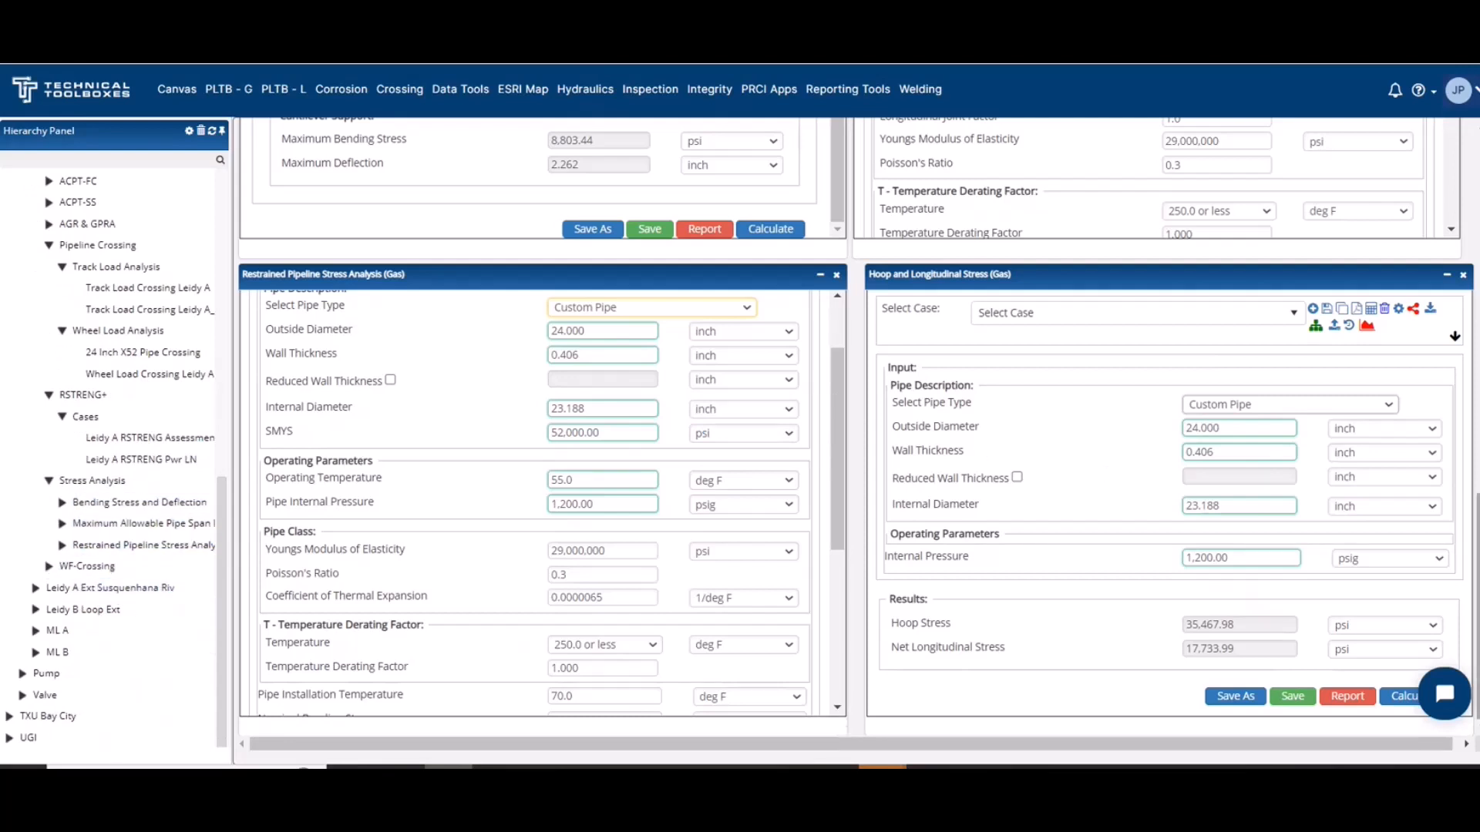
Open the support ticket portal, review the available TT TechSupport request types, and return to the pipeline workspace.
left_click_drag(1478, 601, 1478, 257)
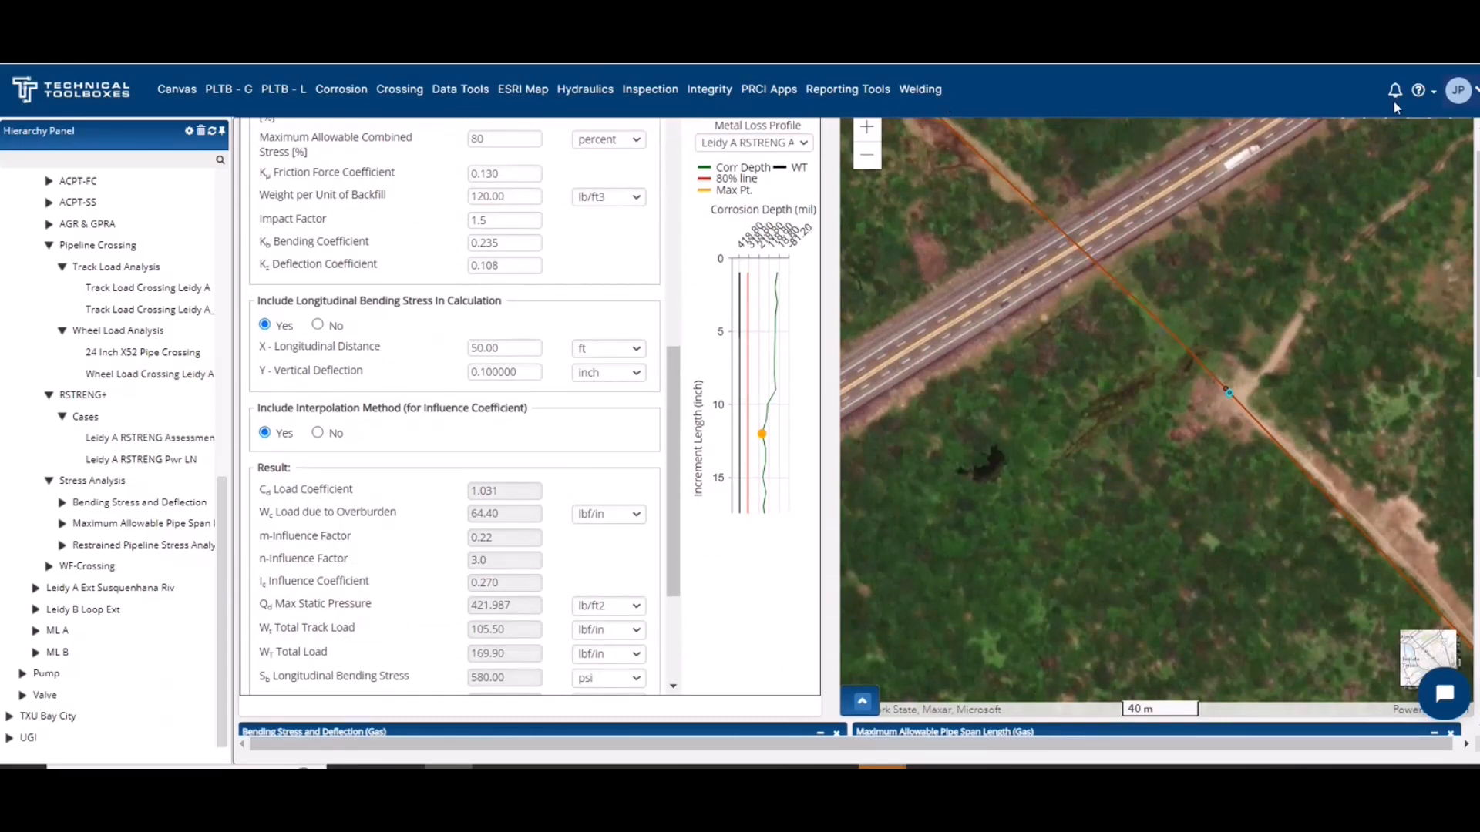
left_click(1418, 90)
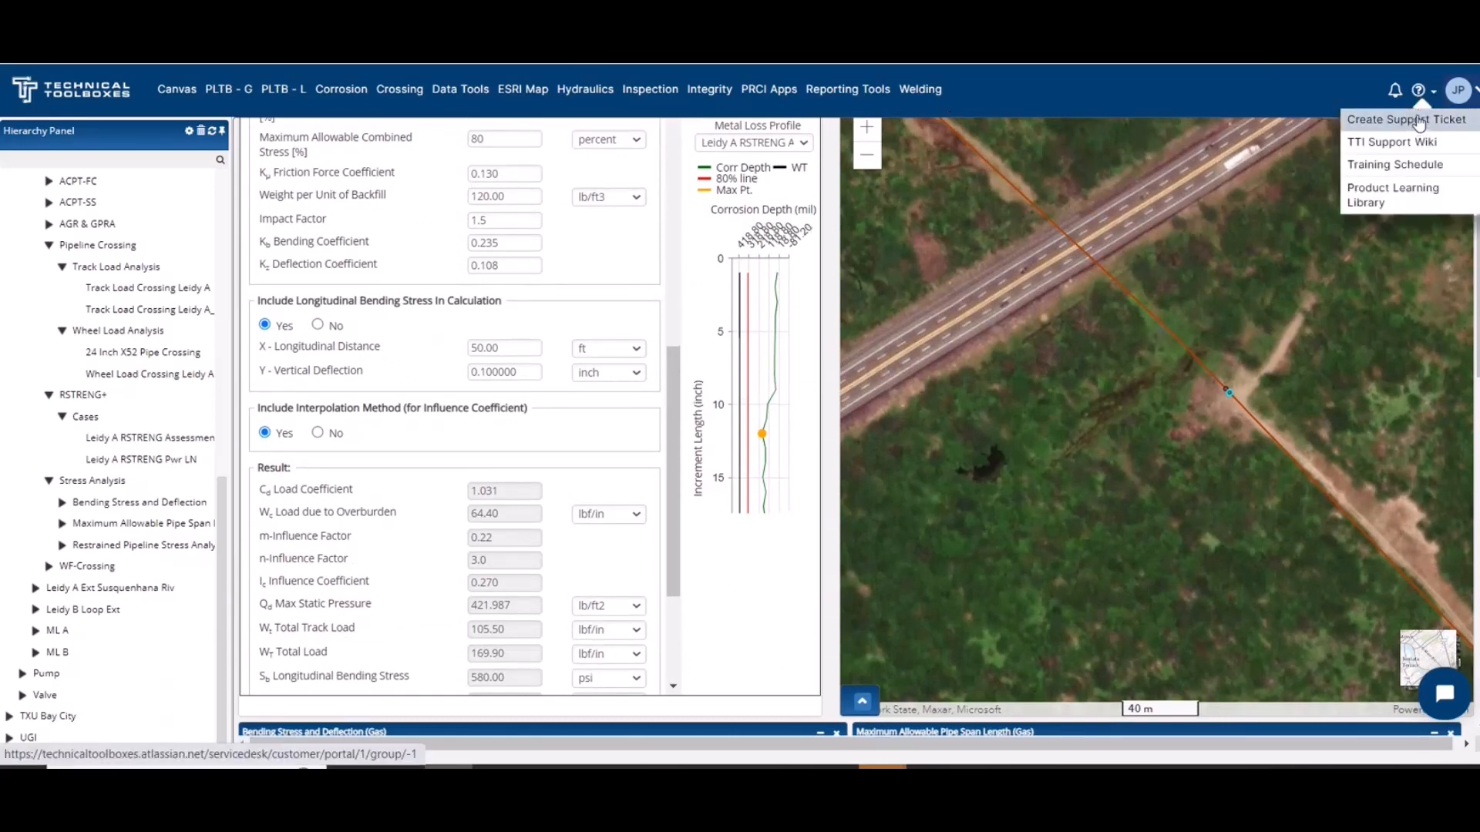
left_click(1419, 122)
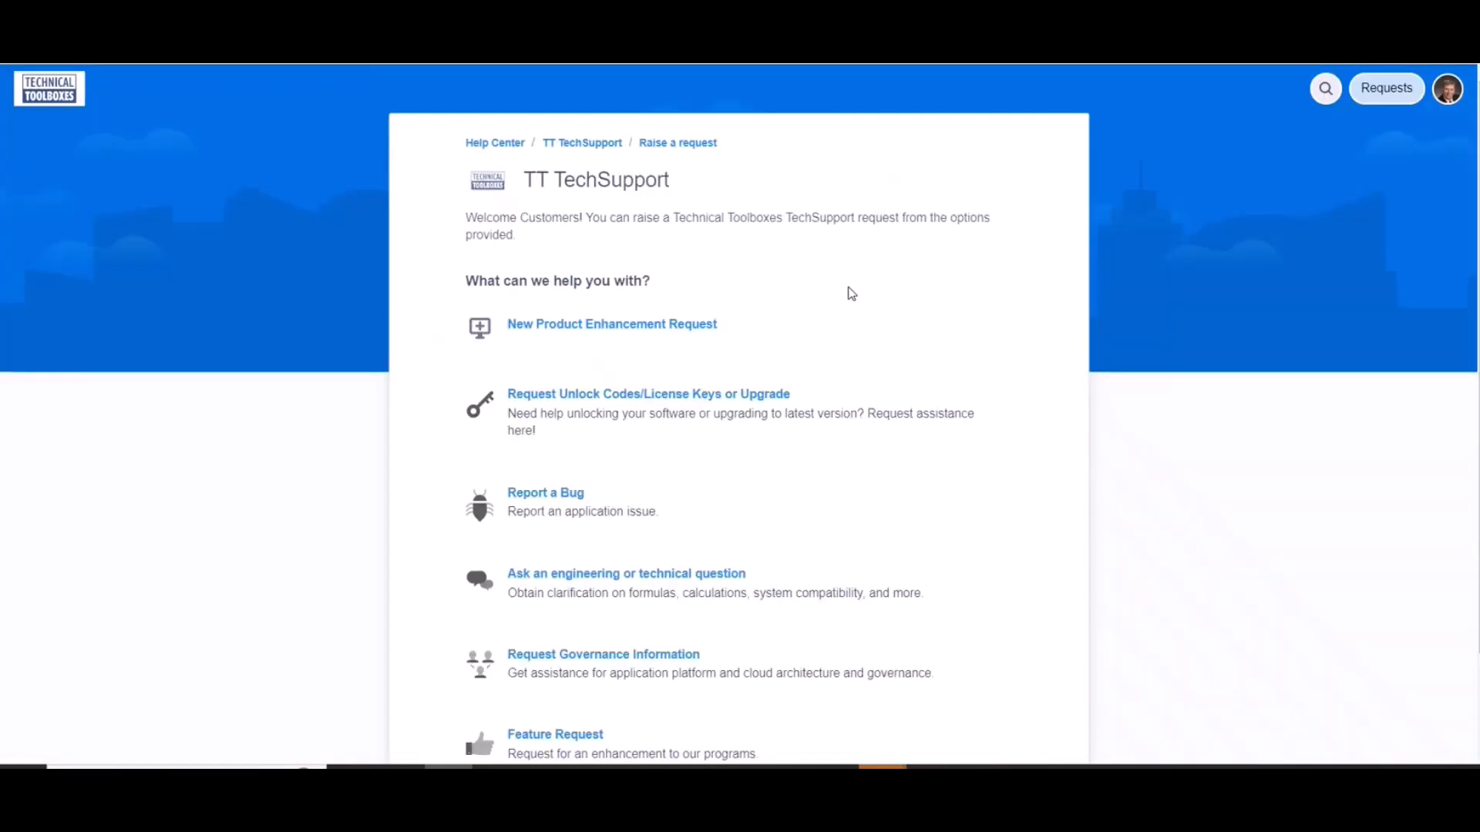
scroll(655, 373, "down", 1)
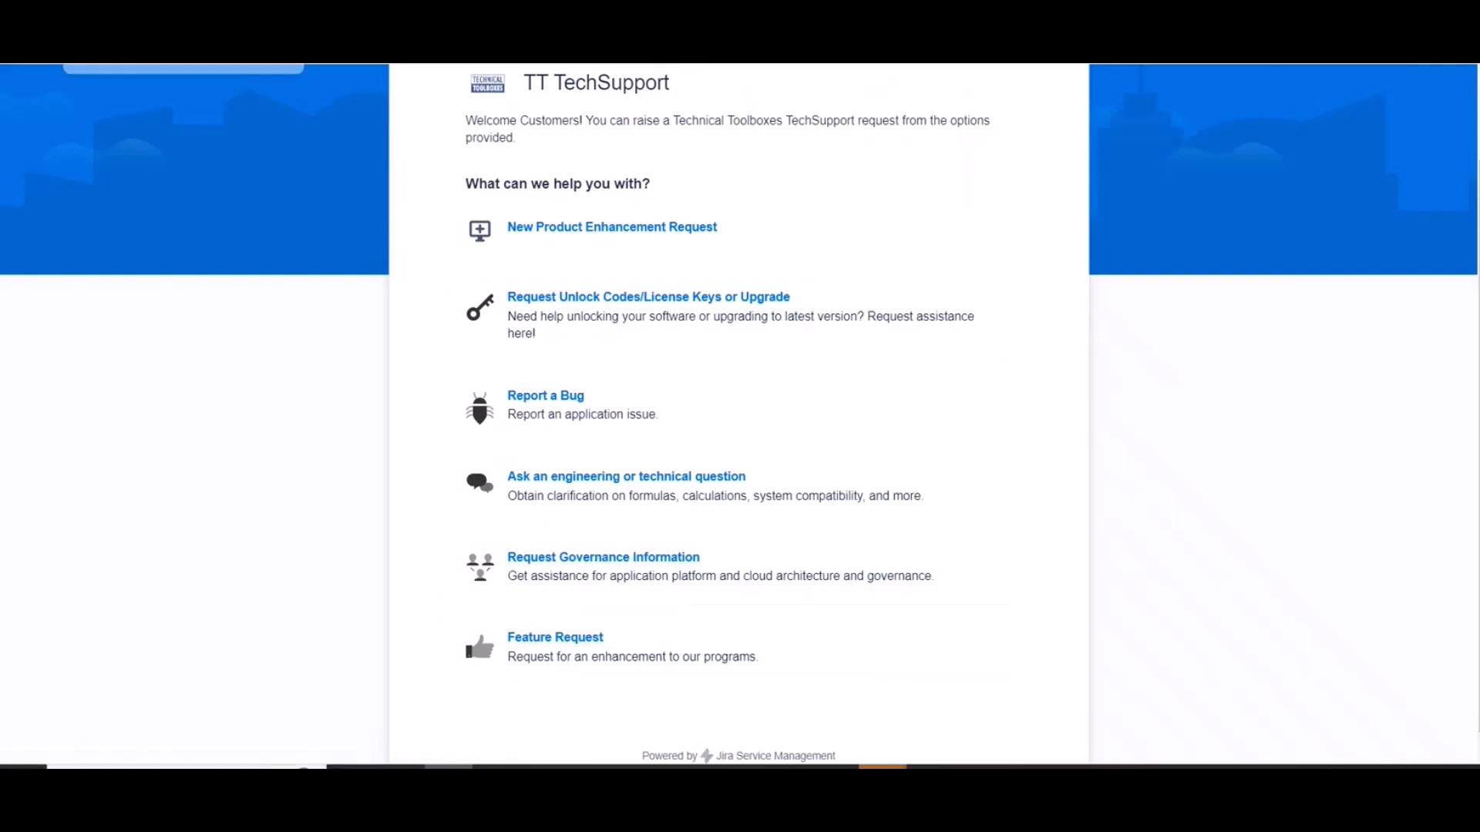
left_click(124, 10)
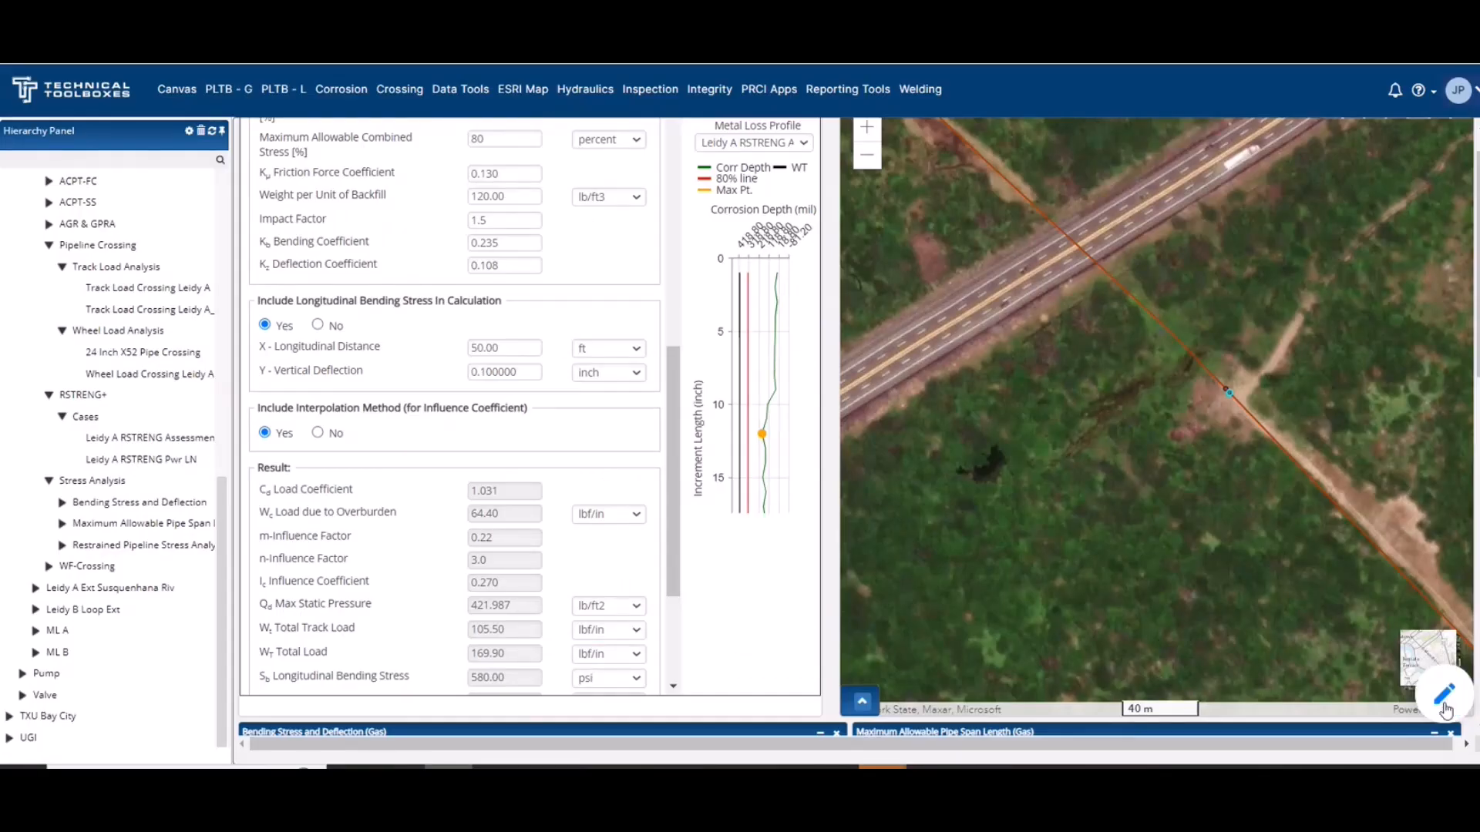
Open the HUB Bot chat to view its help options, and close it again.
left_click(1447, 706)
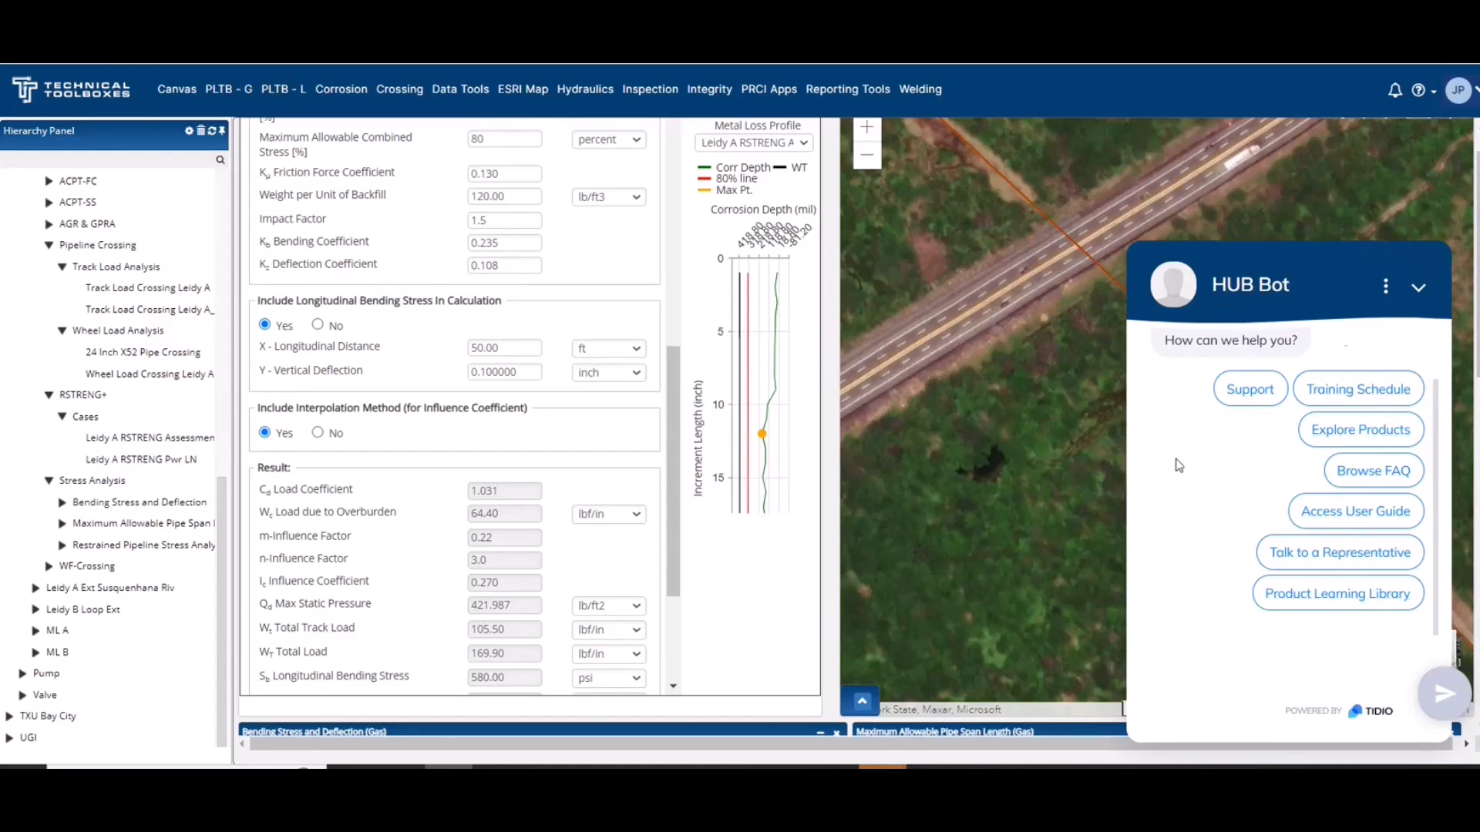
left_click(1419, 292)
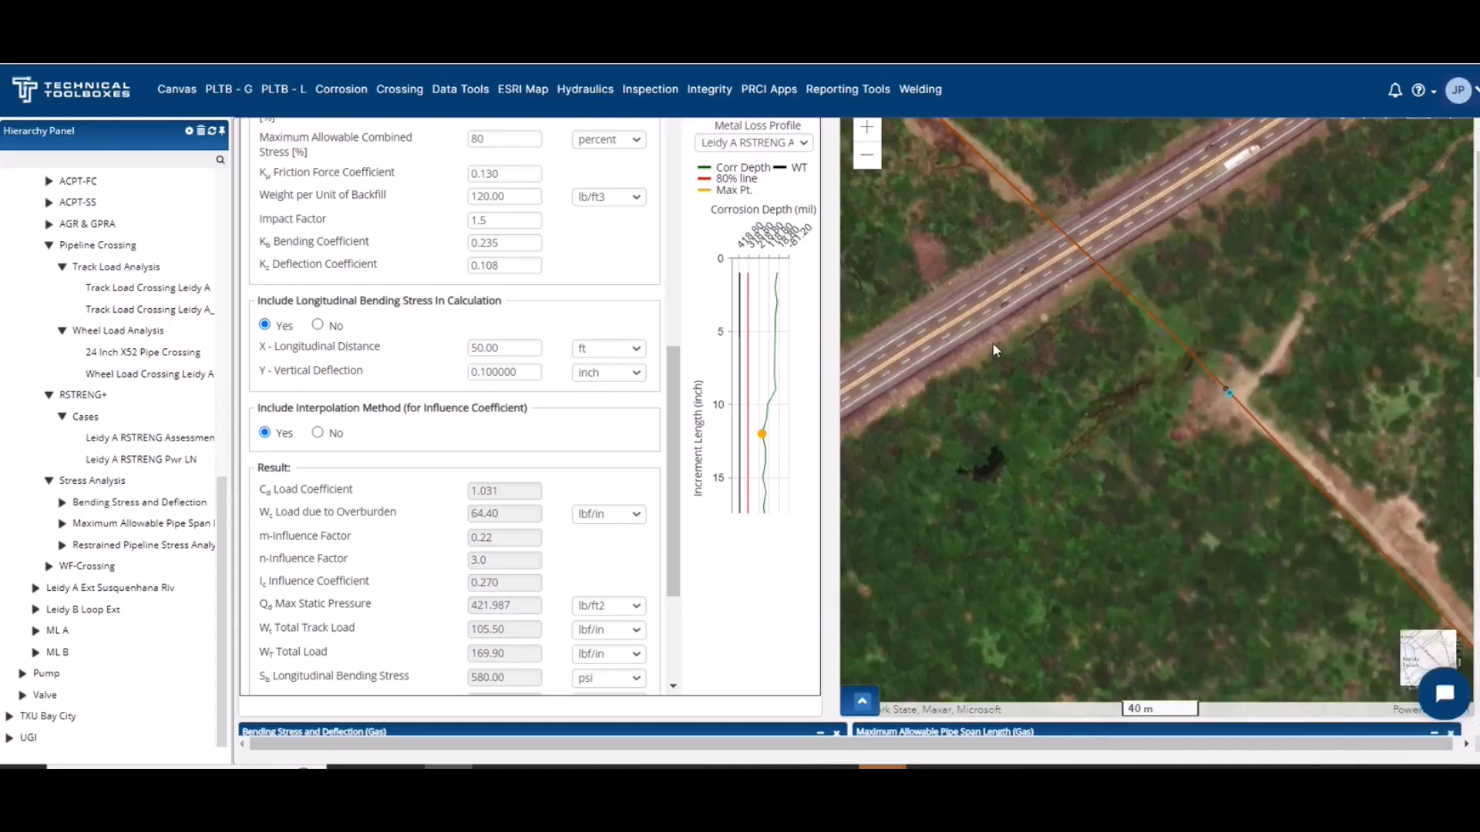